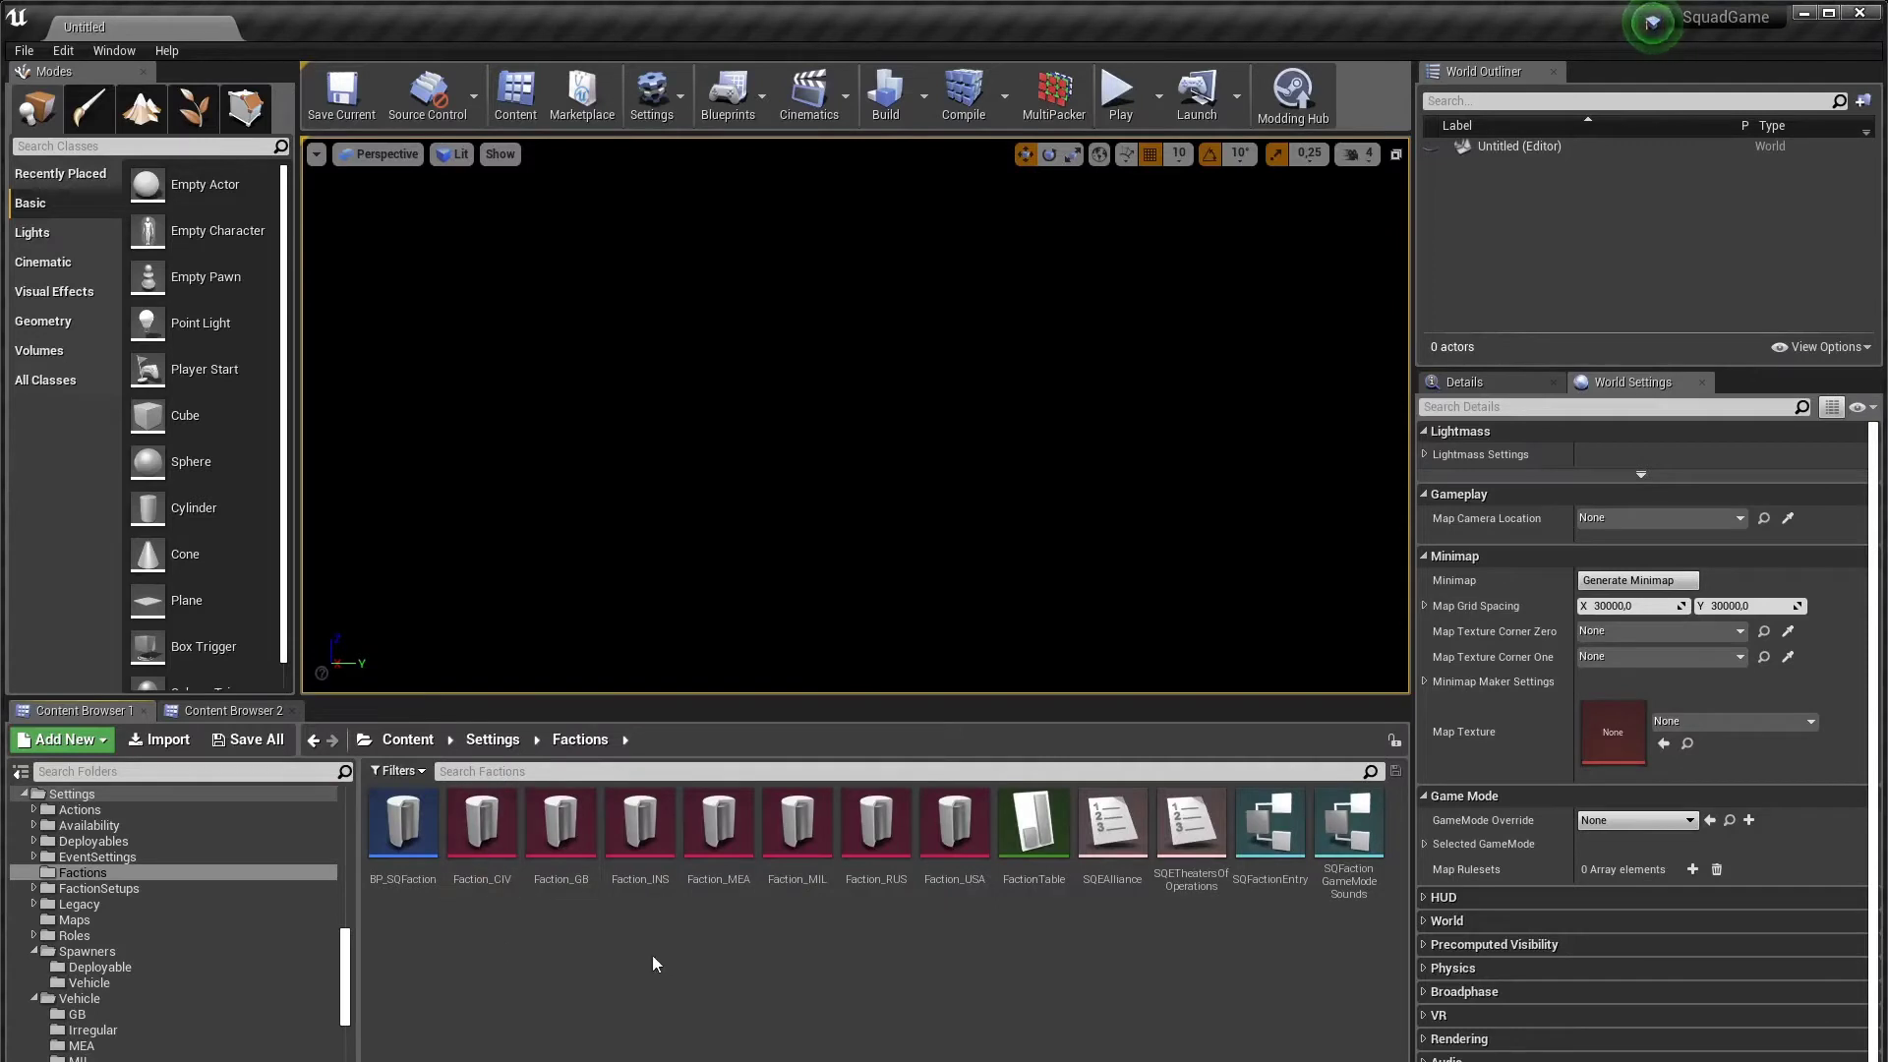
# Step: Look over the assets in the Factions folder, including the faction data assets, BP_SQFaction, FactionTable, the enumerations and SQFactionEntry
pyautogui.click(573, 851)
pyautogui.click(650, 851)
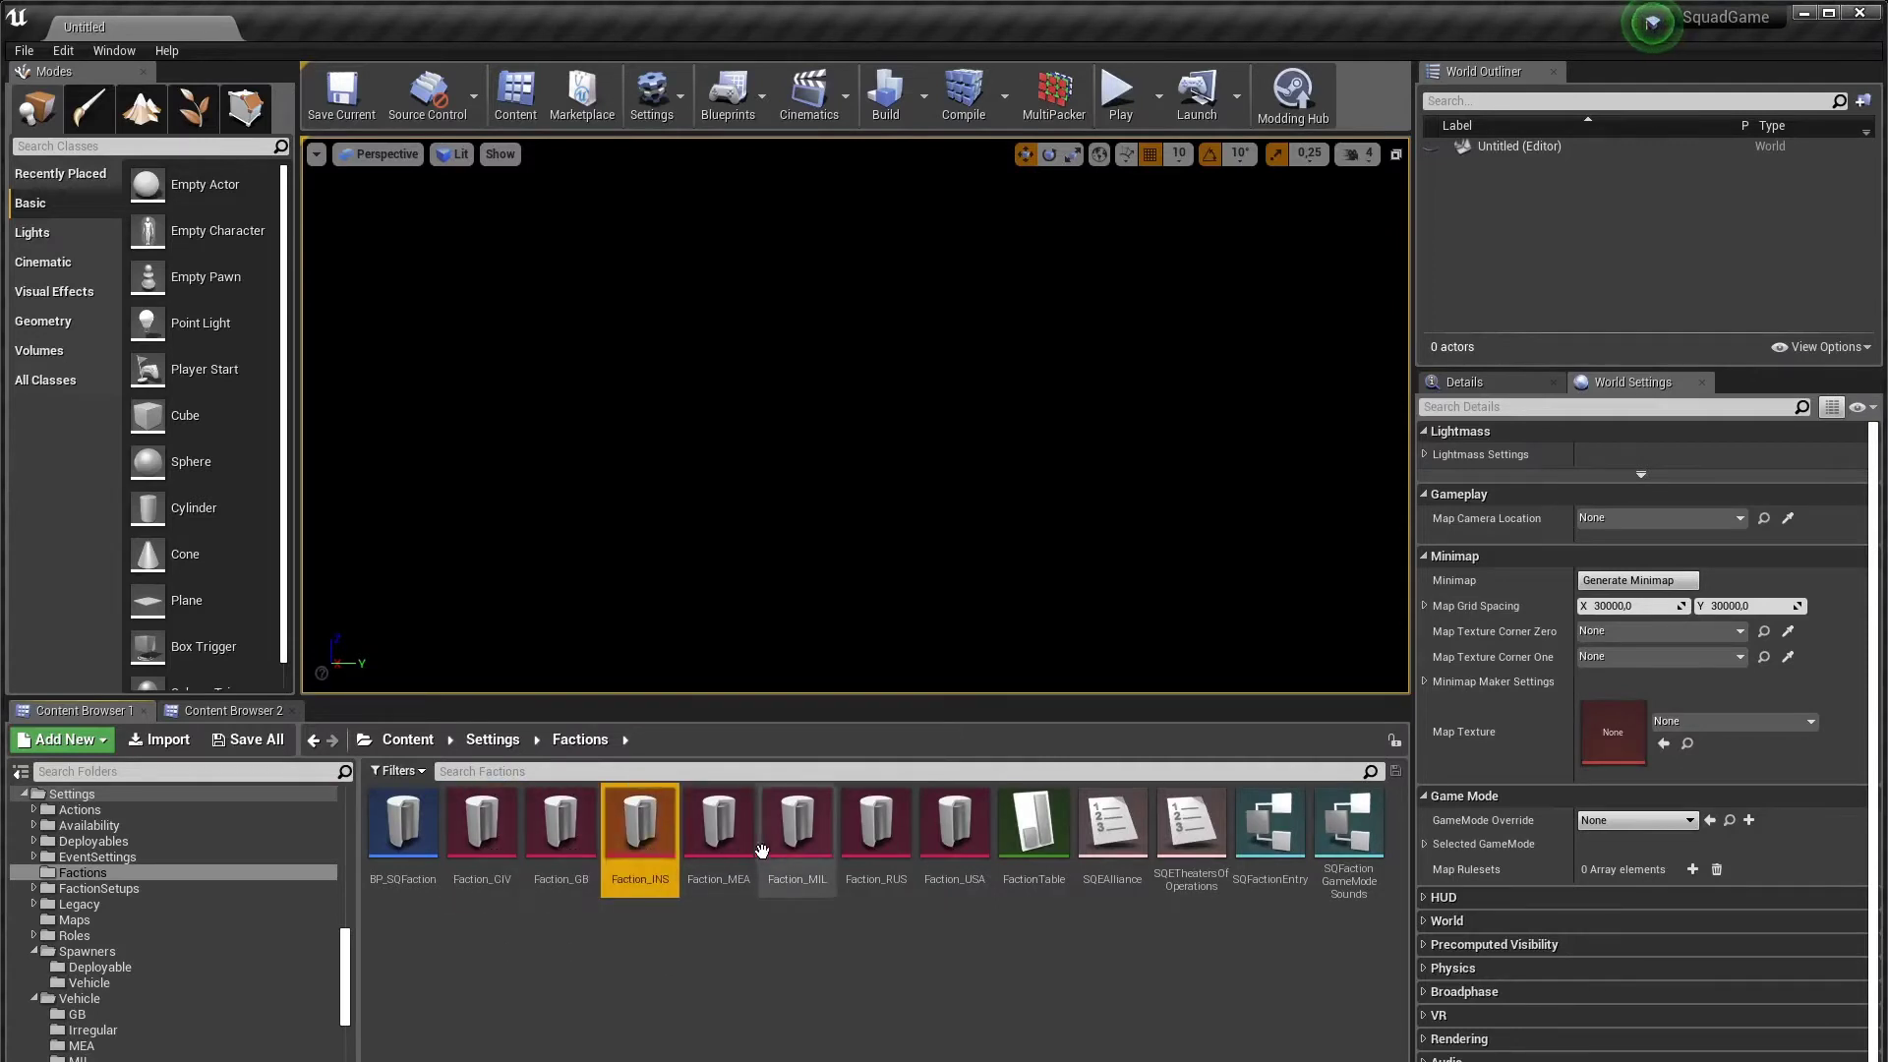
pyautogui.click(797, 845)
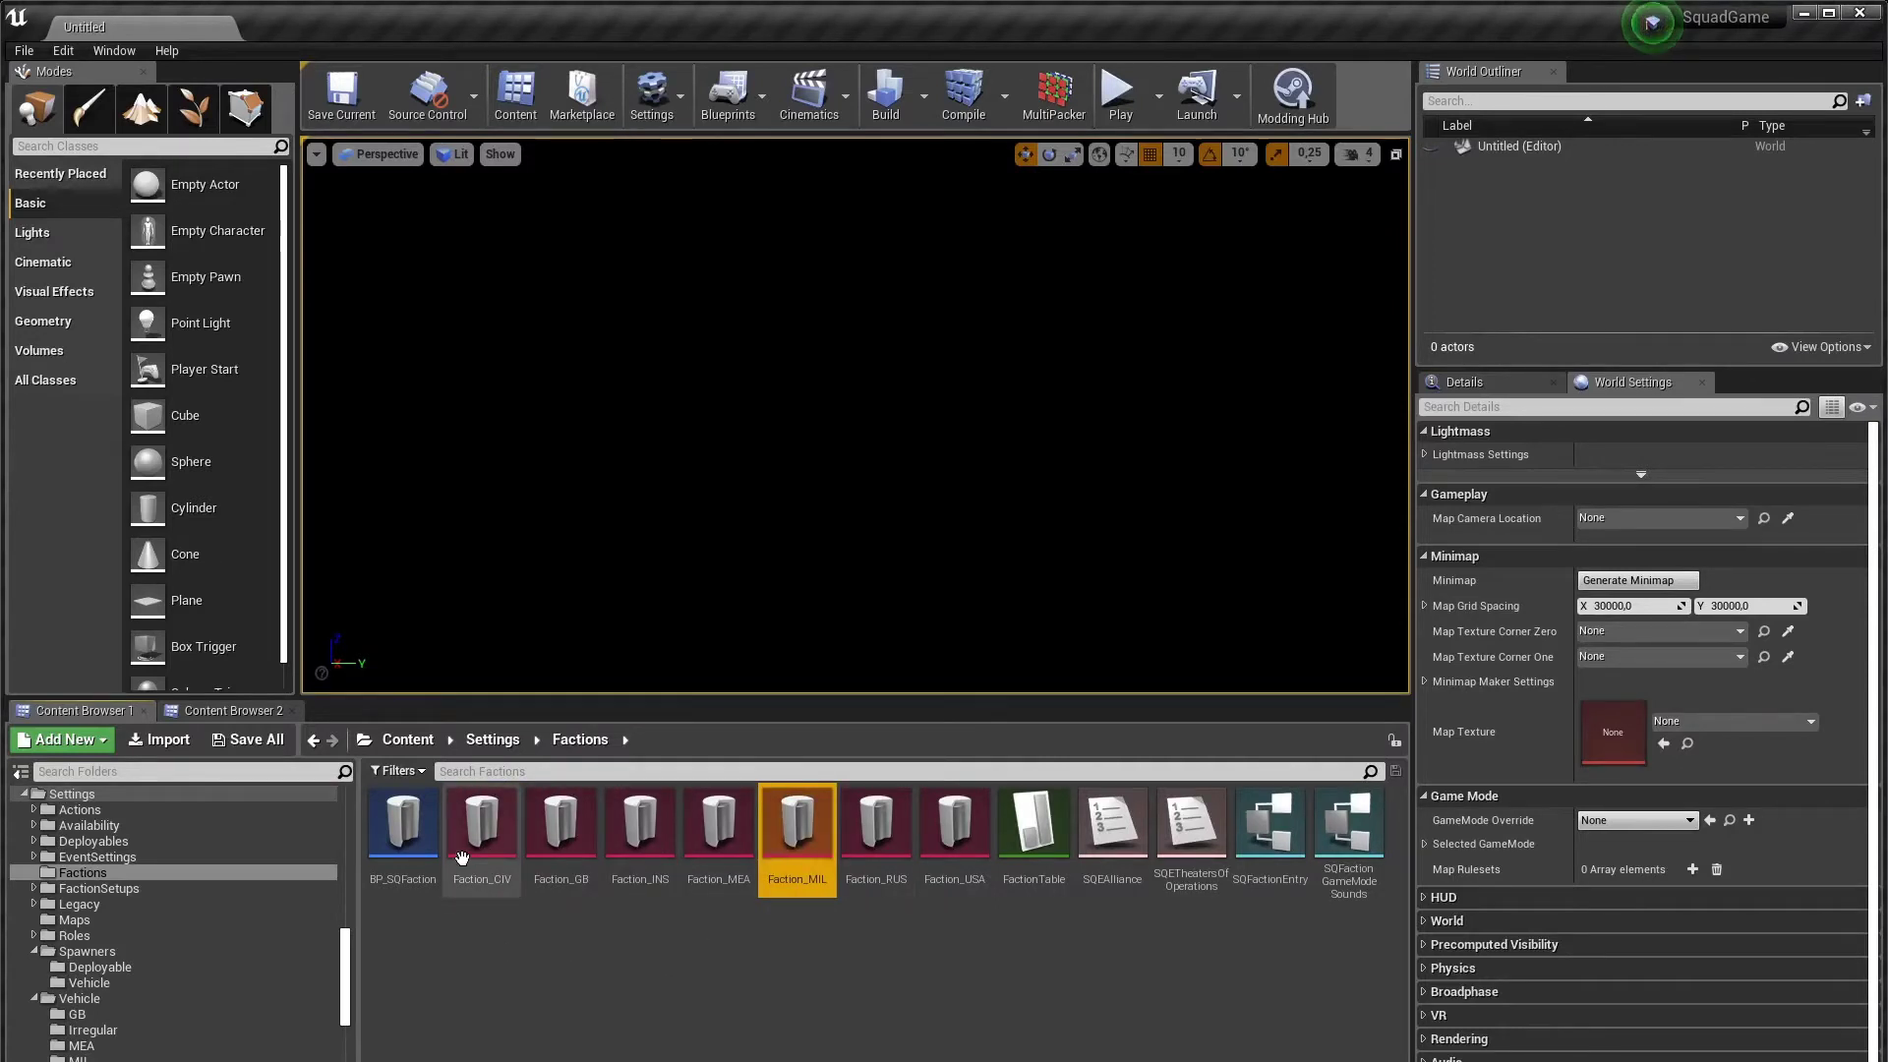
pyautogui.click(425, 891)
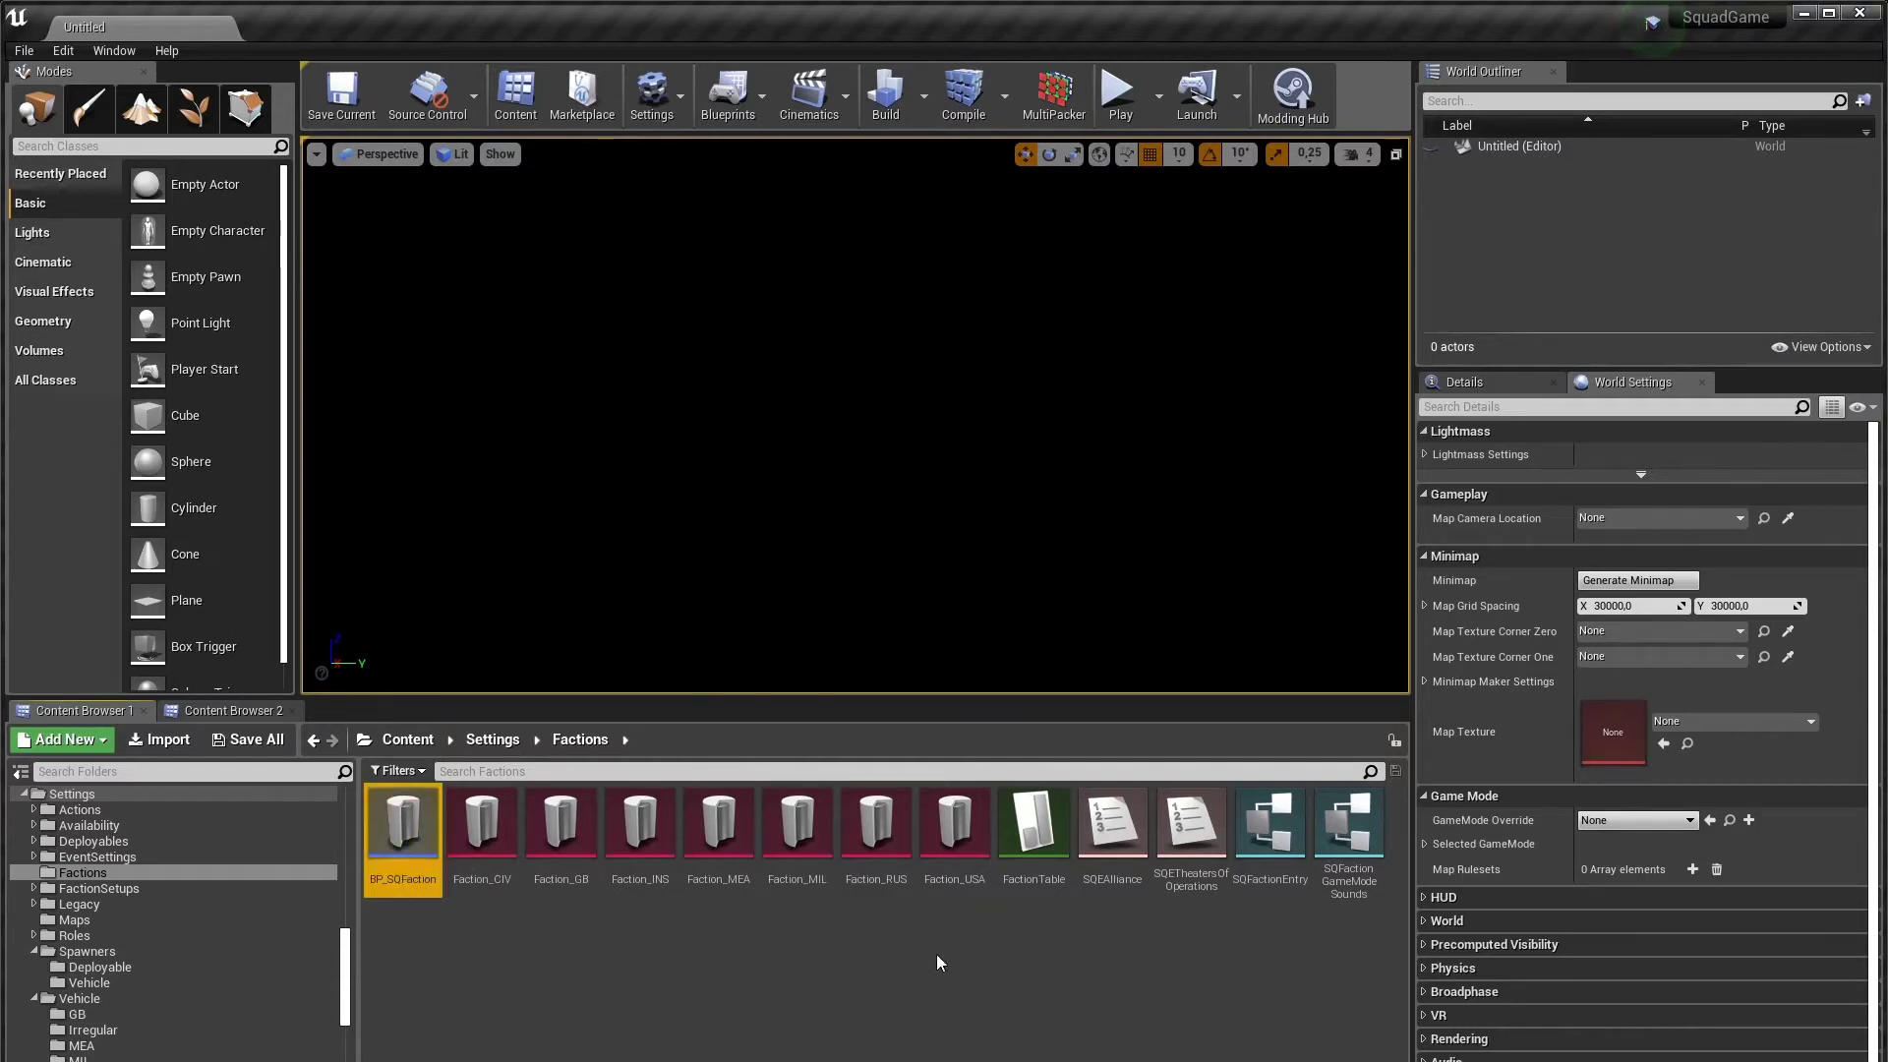
pyautogui.click(1047, 880)
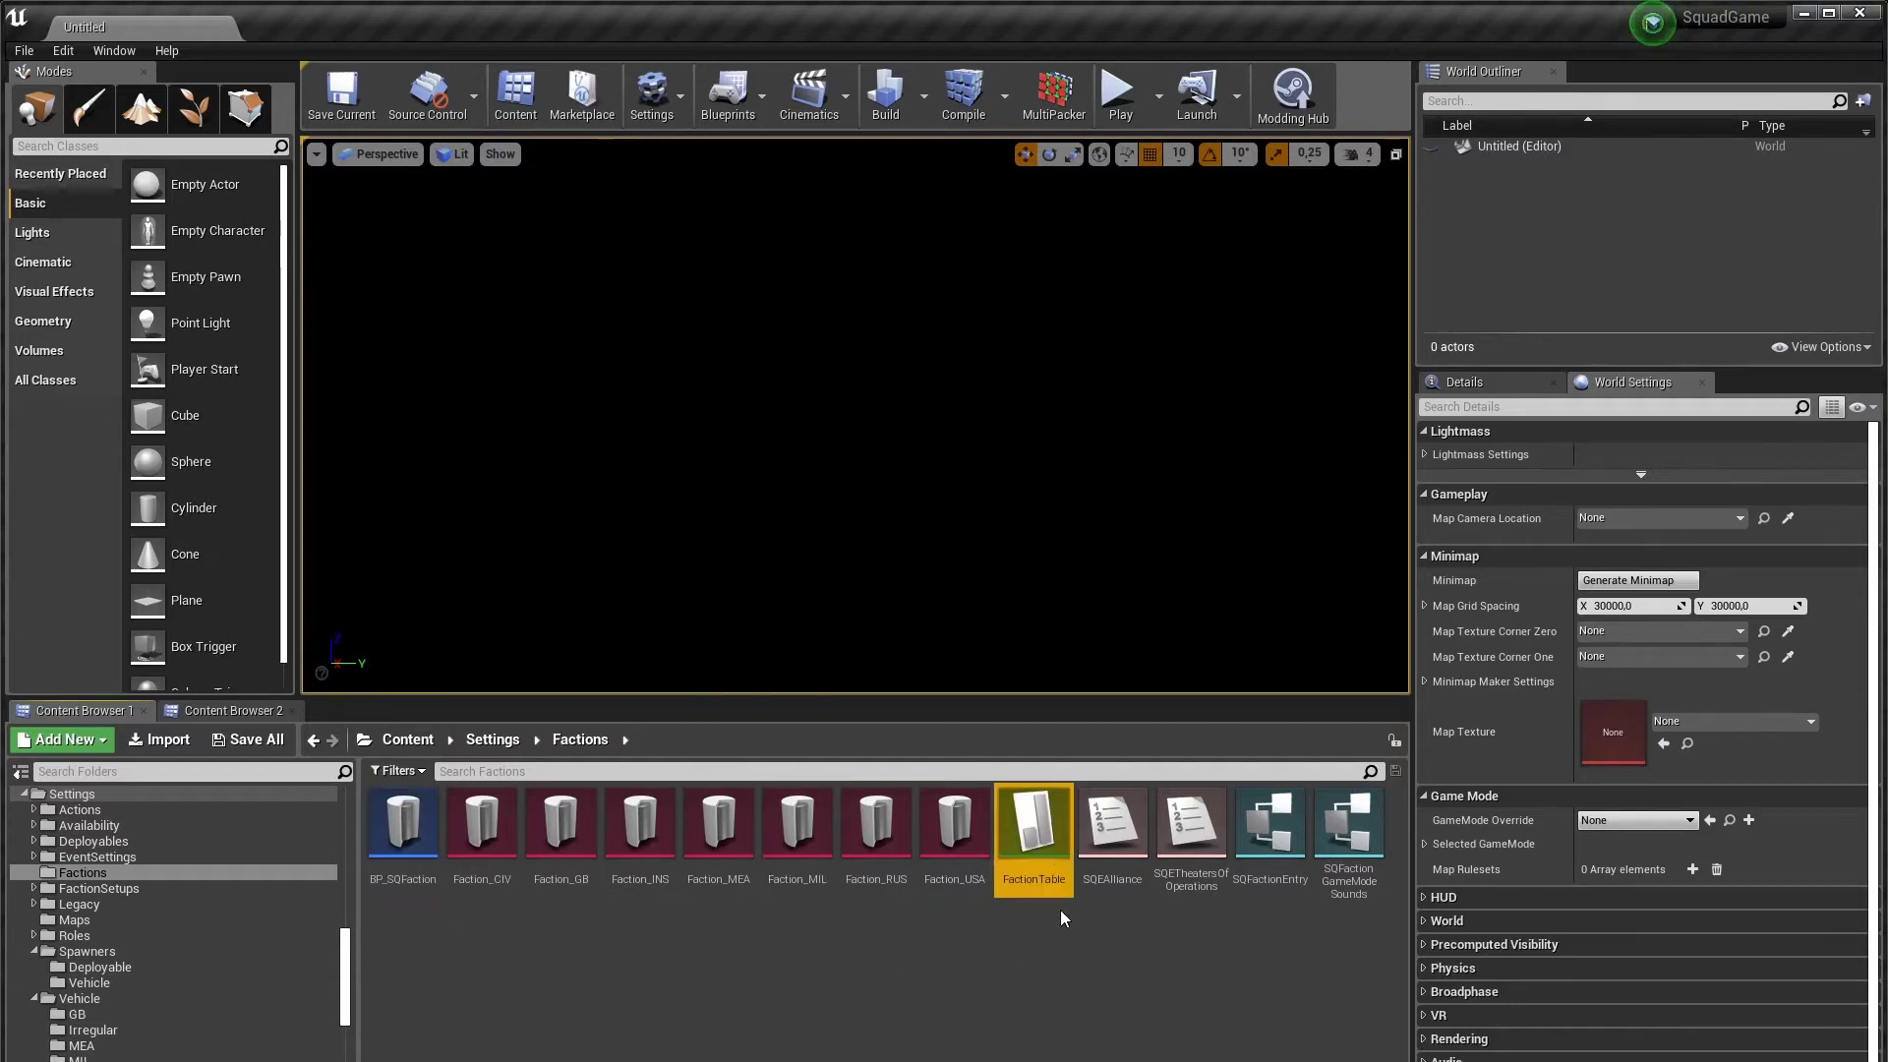
pyautogui.click(1109, 891)
pyautogui.click(1204, 887)
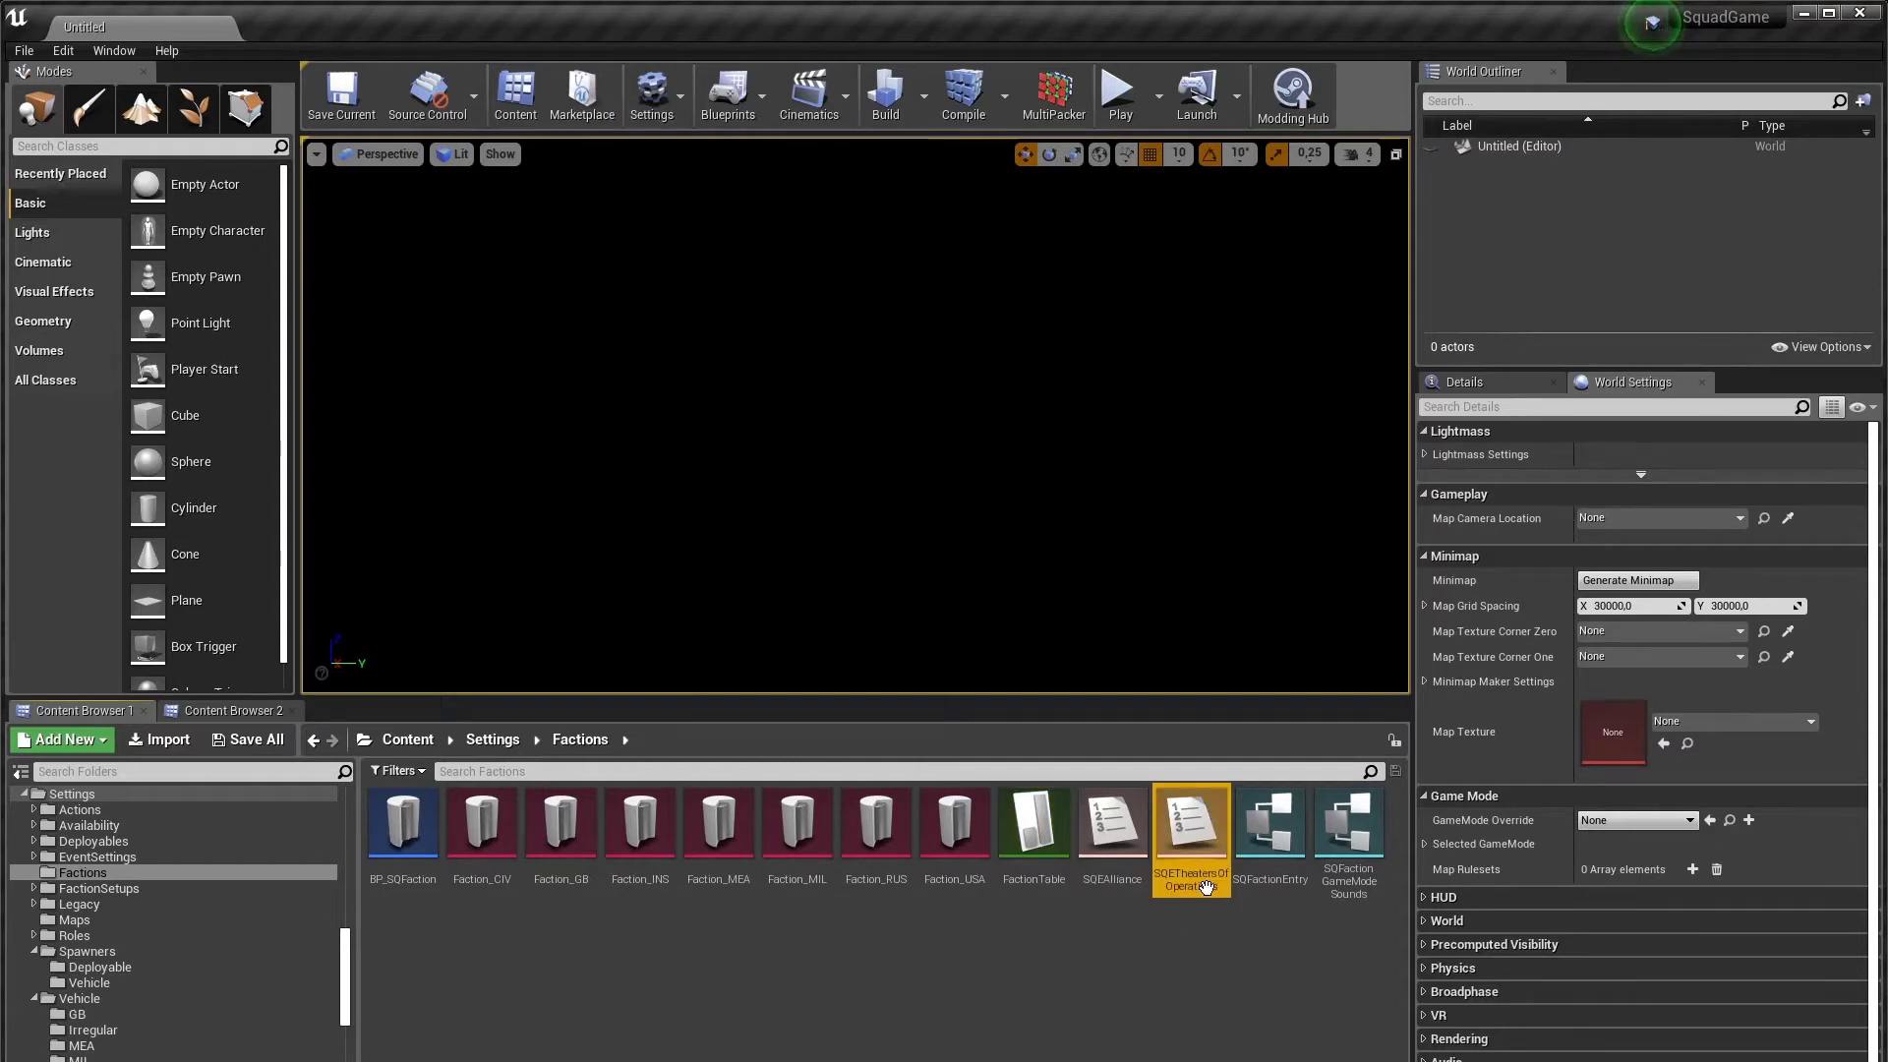
pyautogui.click(1272, 894)
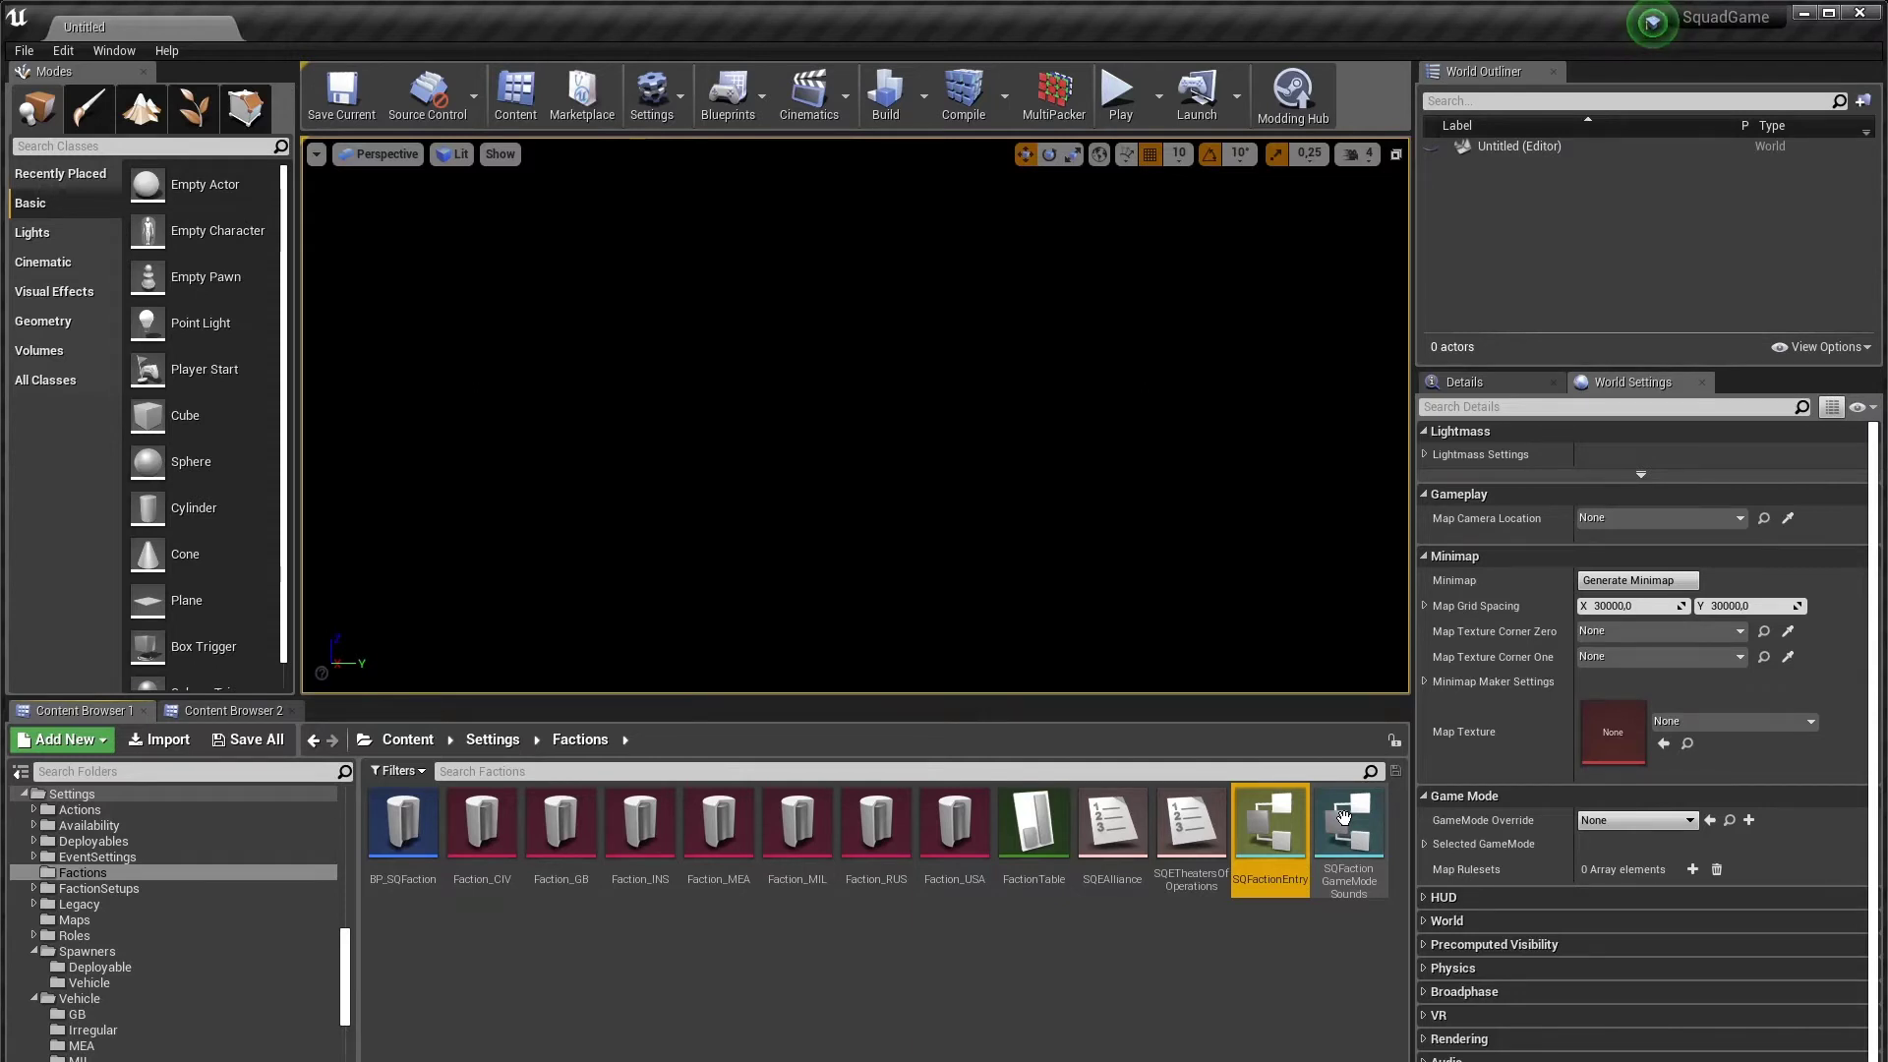
# Step: Open the SQFactionEntry structure and inspect the game modes listed under its GameModeSounds default value
pyautogui.doubleClick(1283, 832)
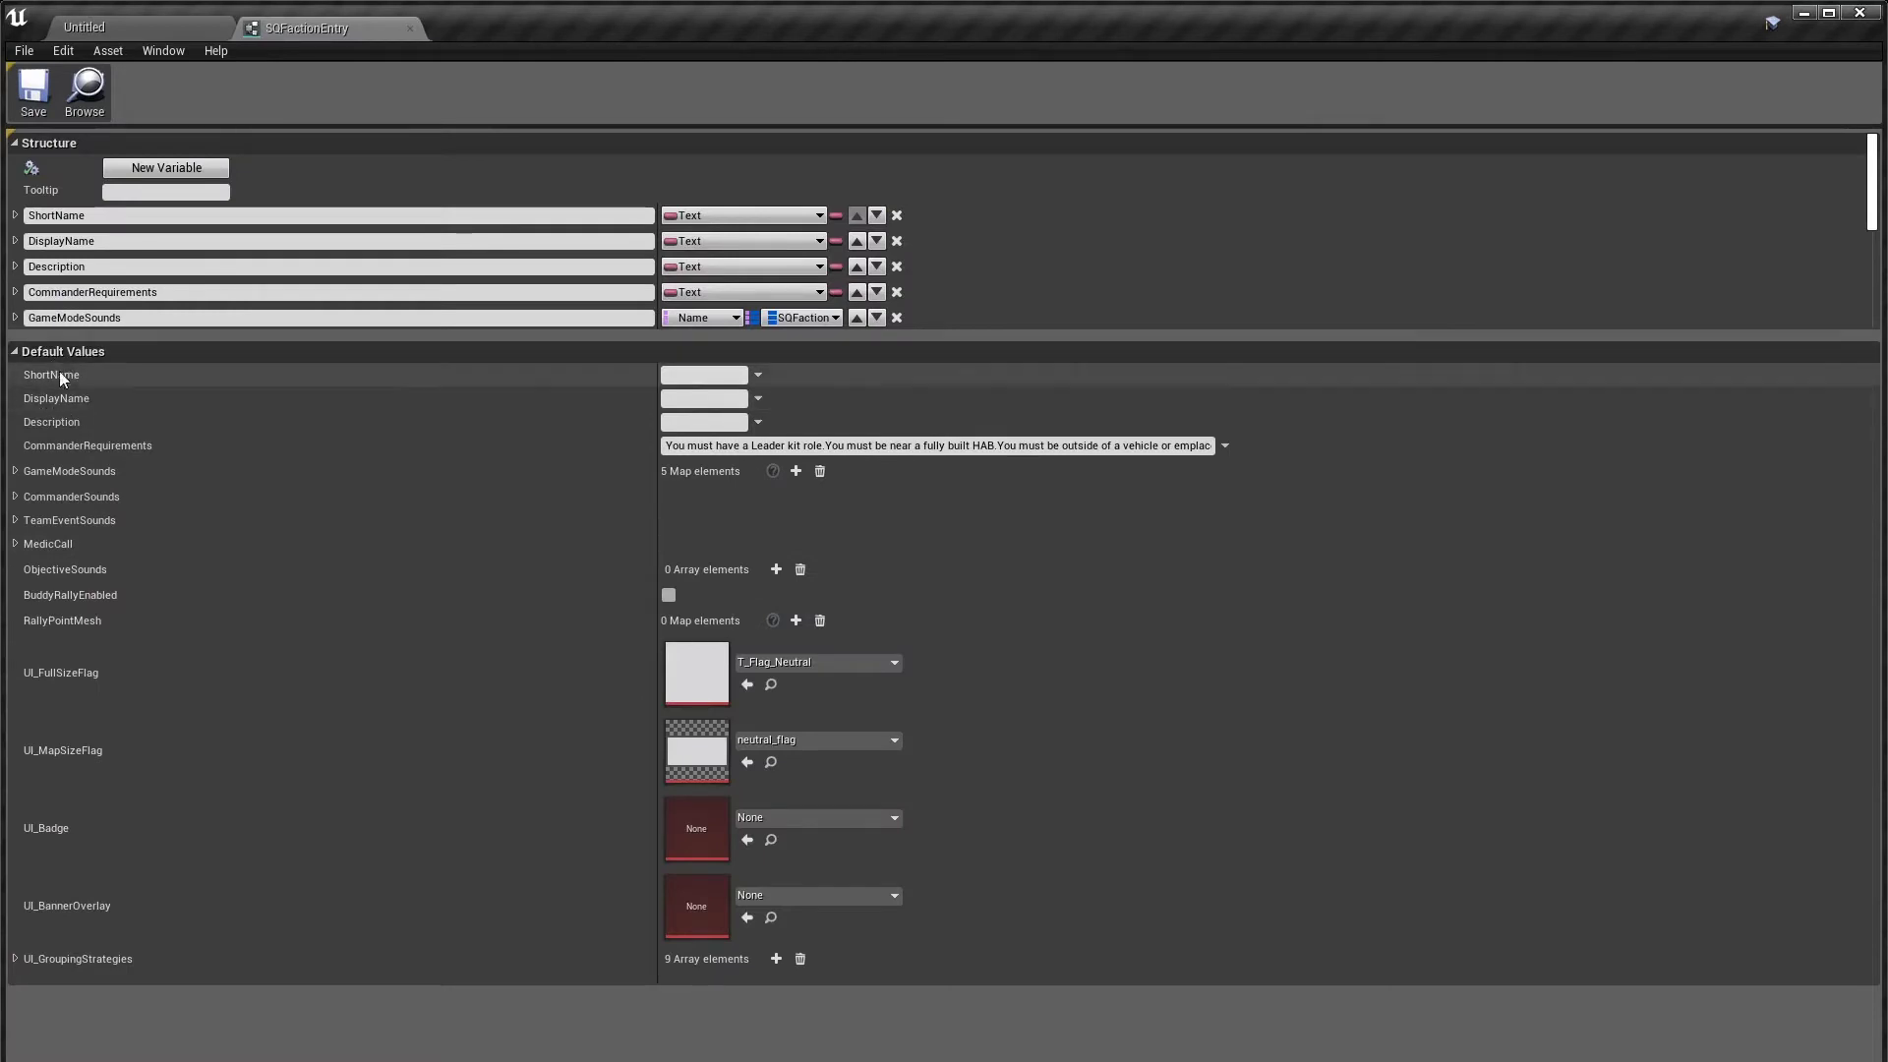
pyautogui.click(15, 471)
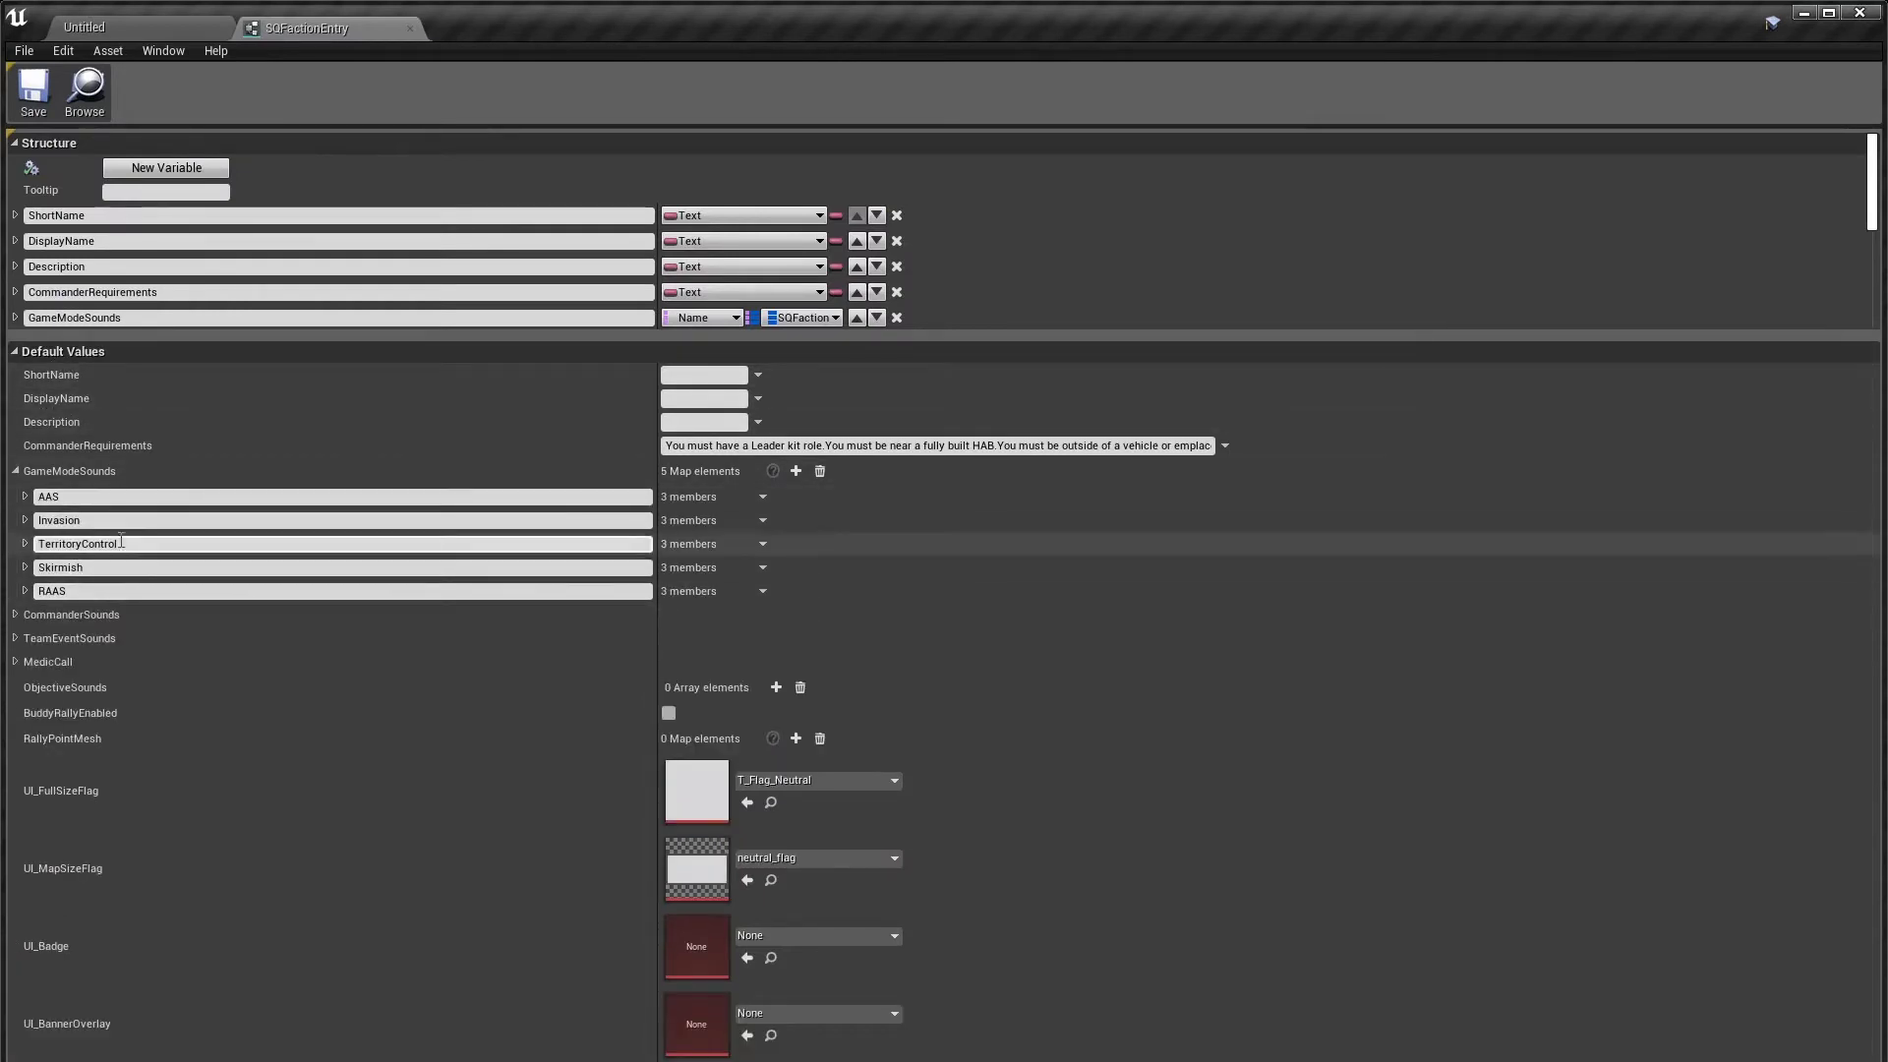
pyautogui.click(15, 471)
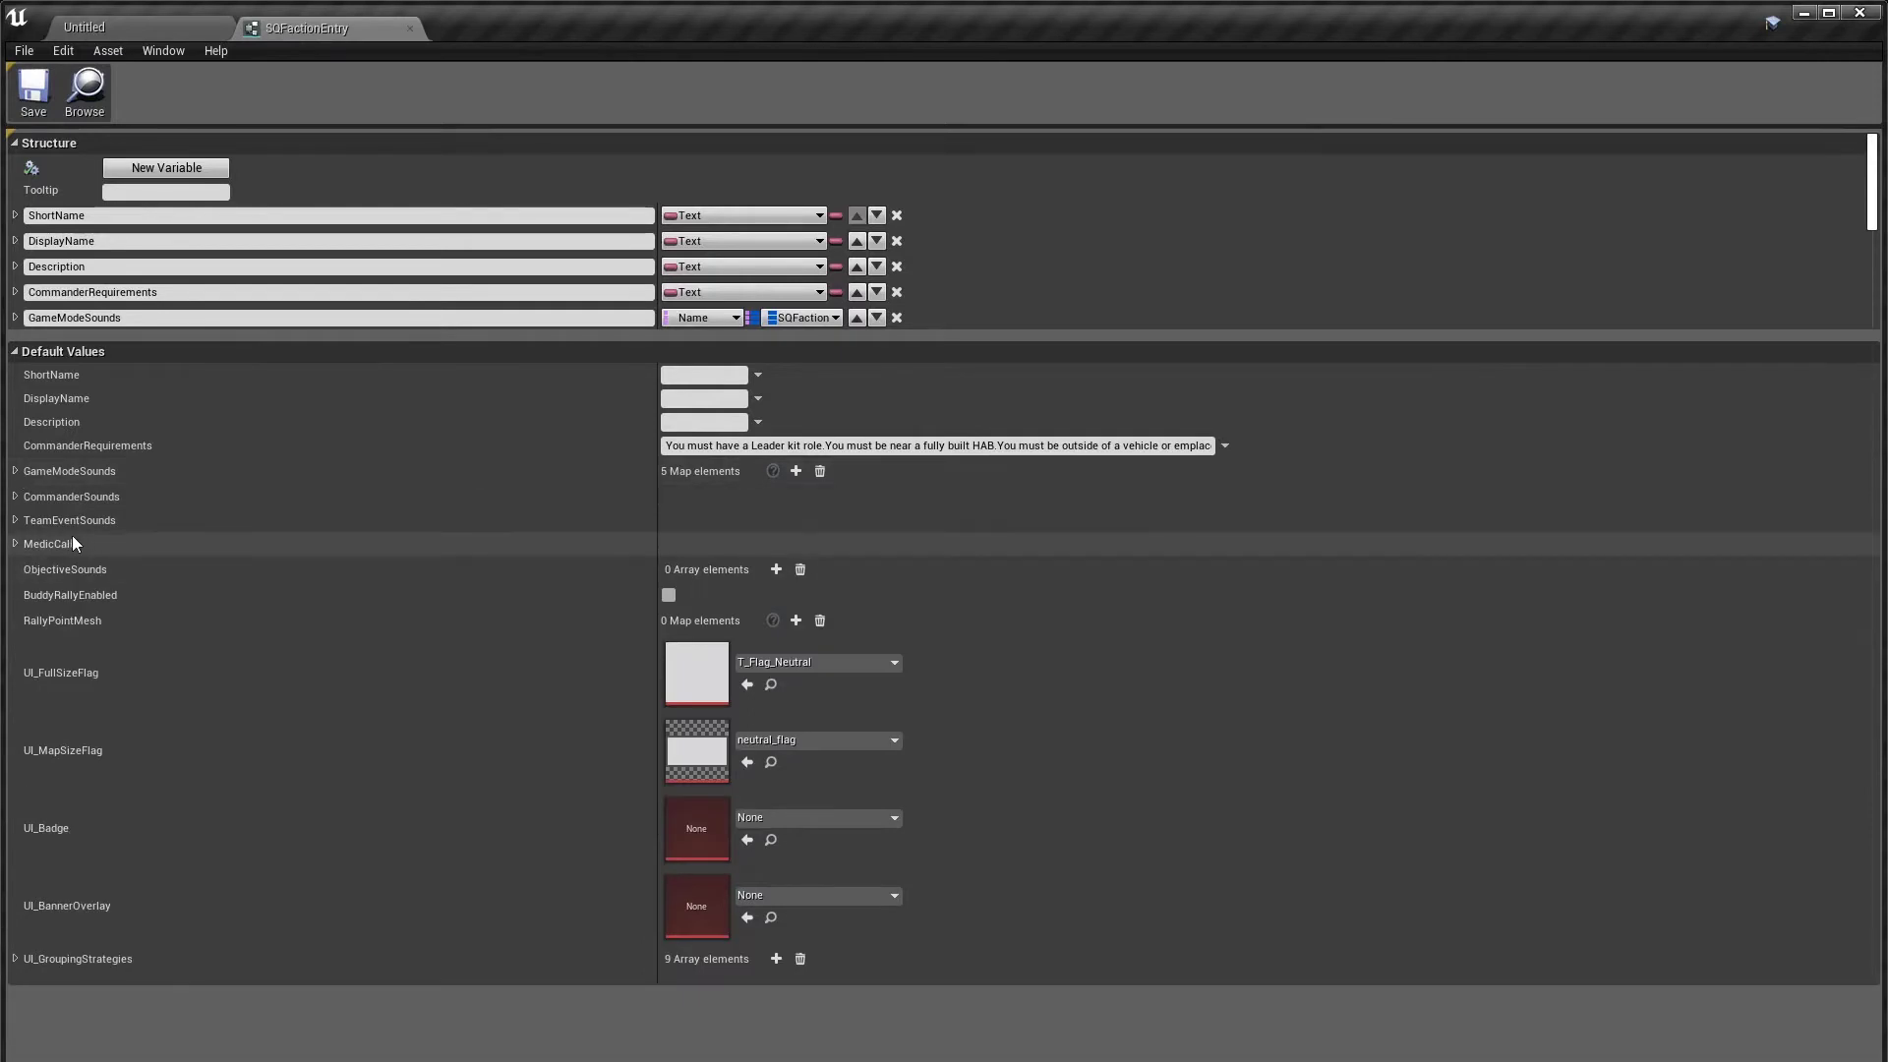
# Step: Examine the UI_GroupingStrategies defaults of SQFactionEntry, expanding entries 0, 1 and 6 and the target tags of entries 6 and 1
pyautogui.click(15, 957)
pyautogui.scroll(-1, 84, 941)
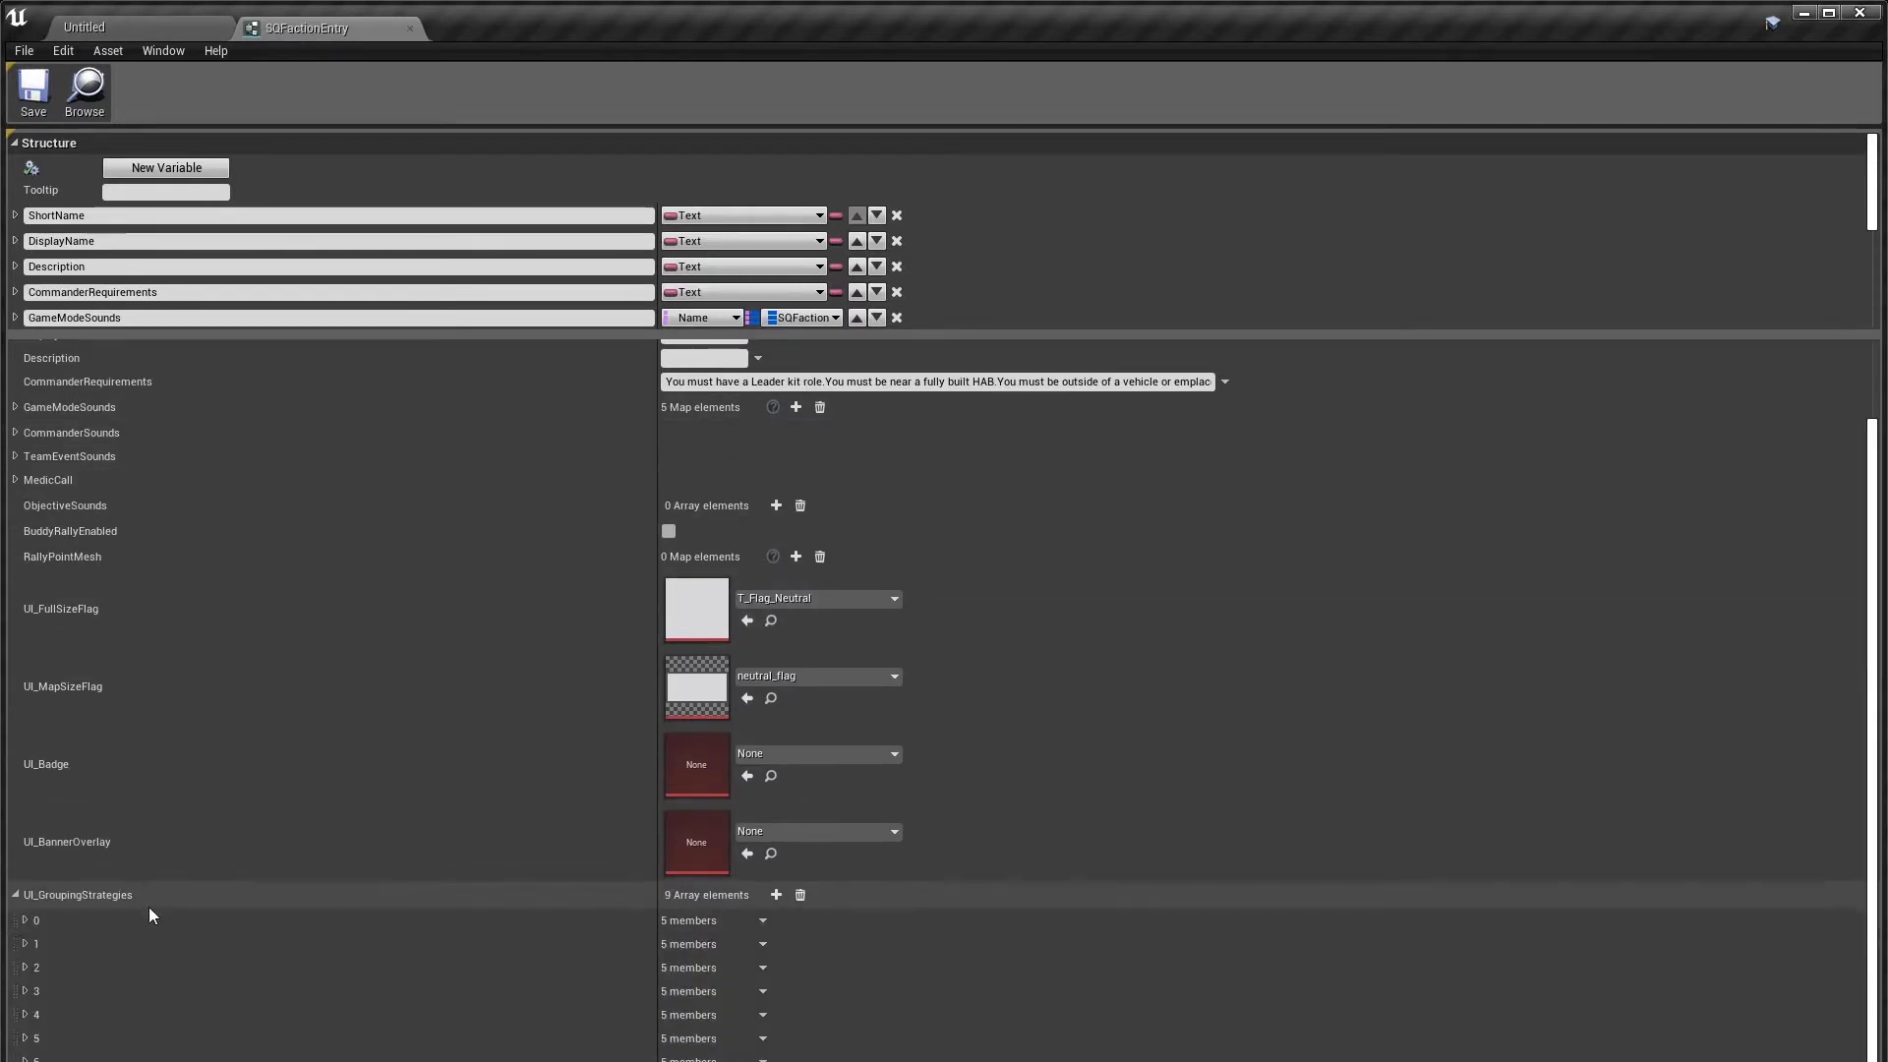
pyautogui.click(22, 924)
pyautogui.scroll(-3, 258, 848)
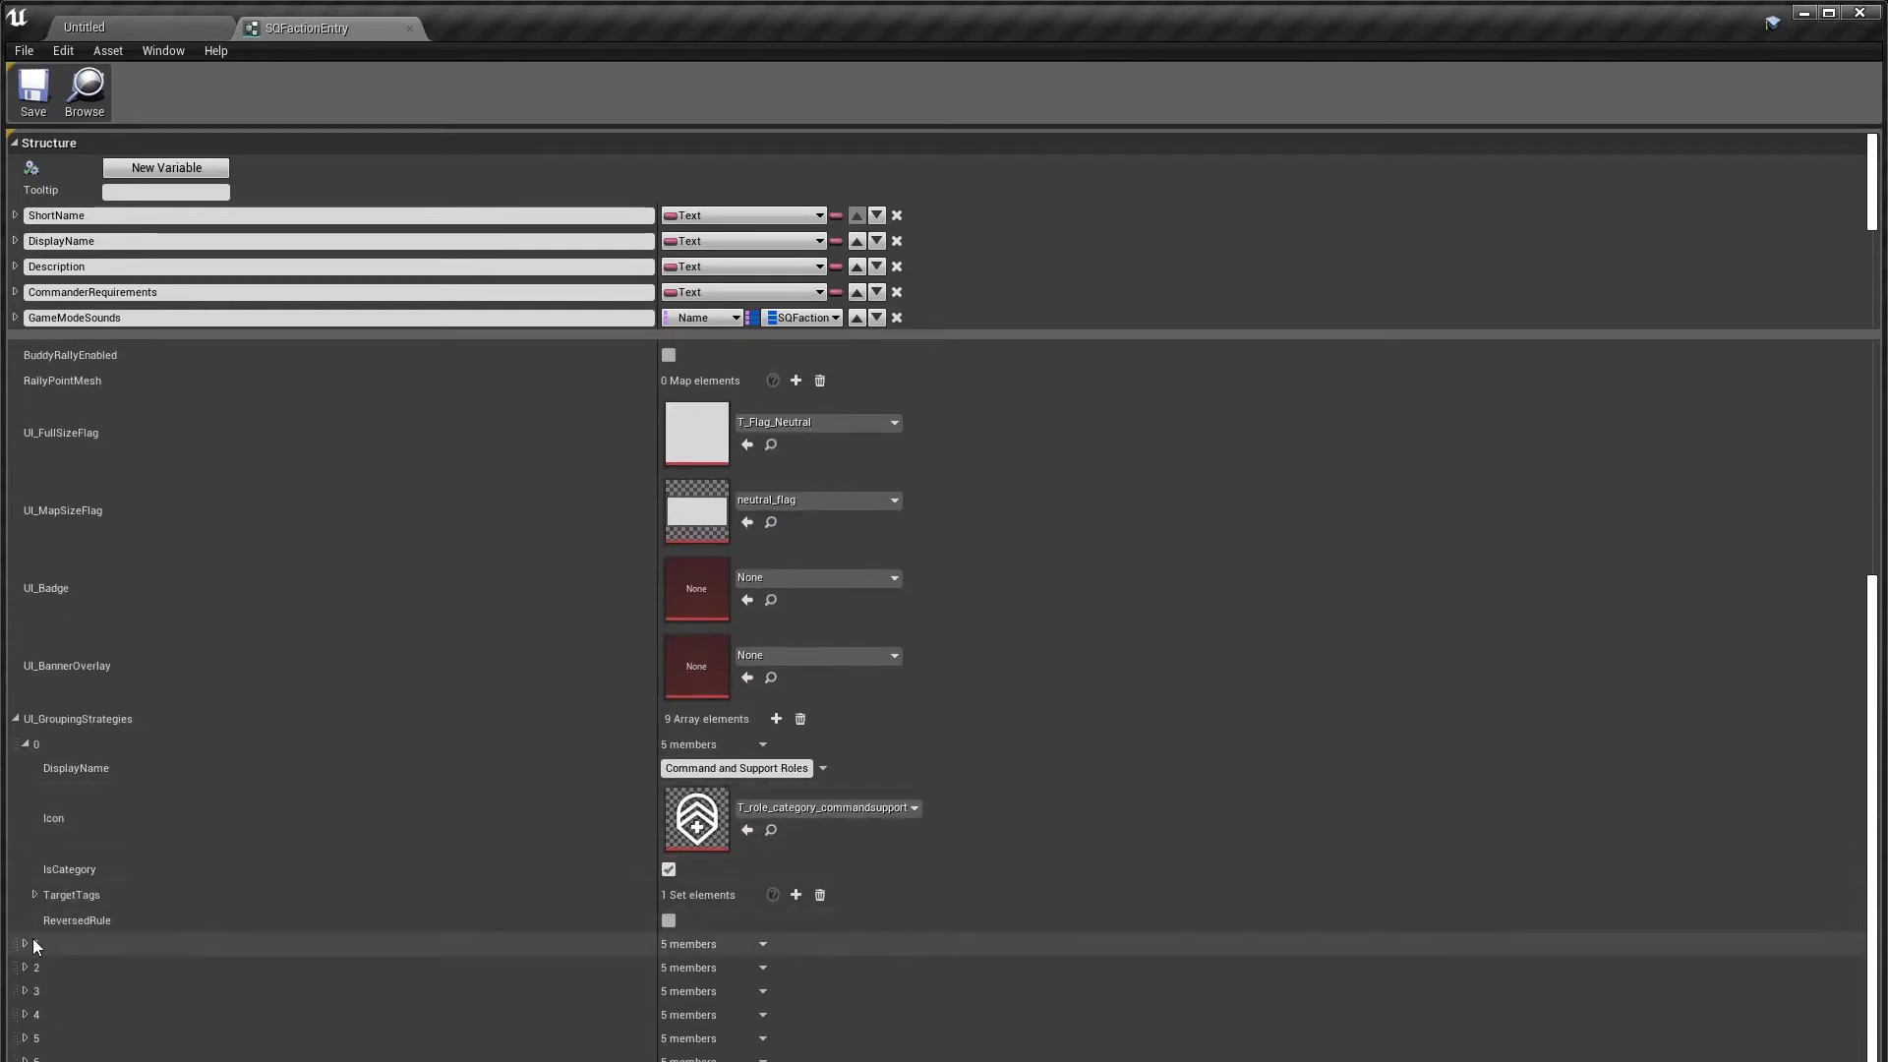
pyautogui.click(24, 944)
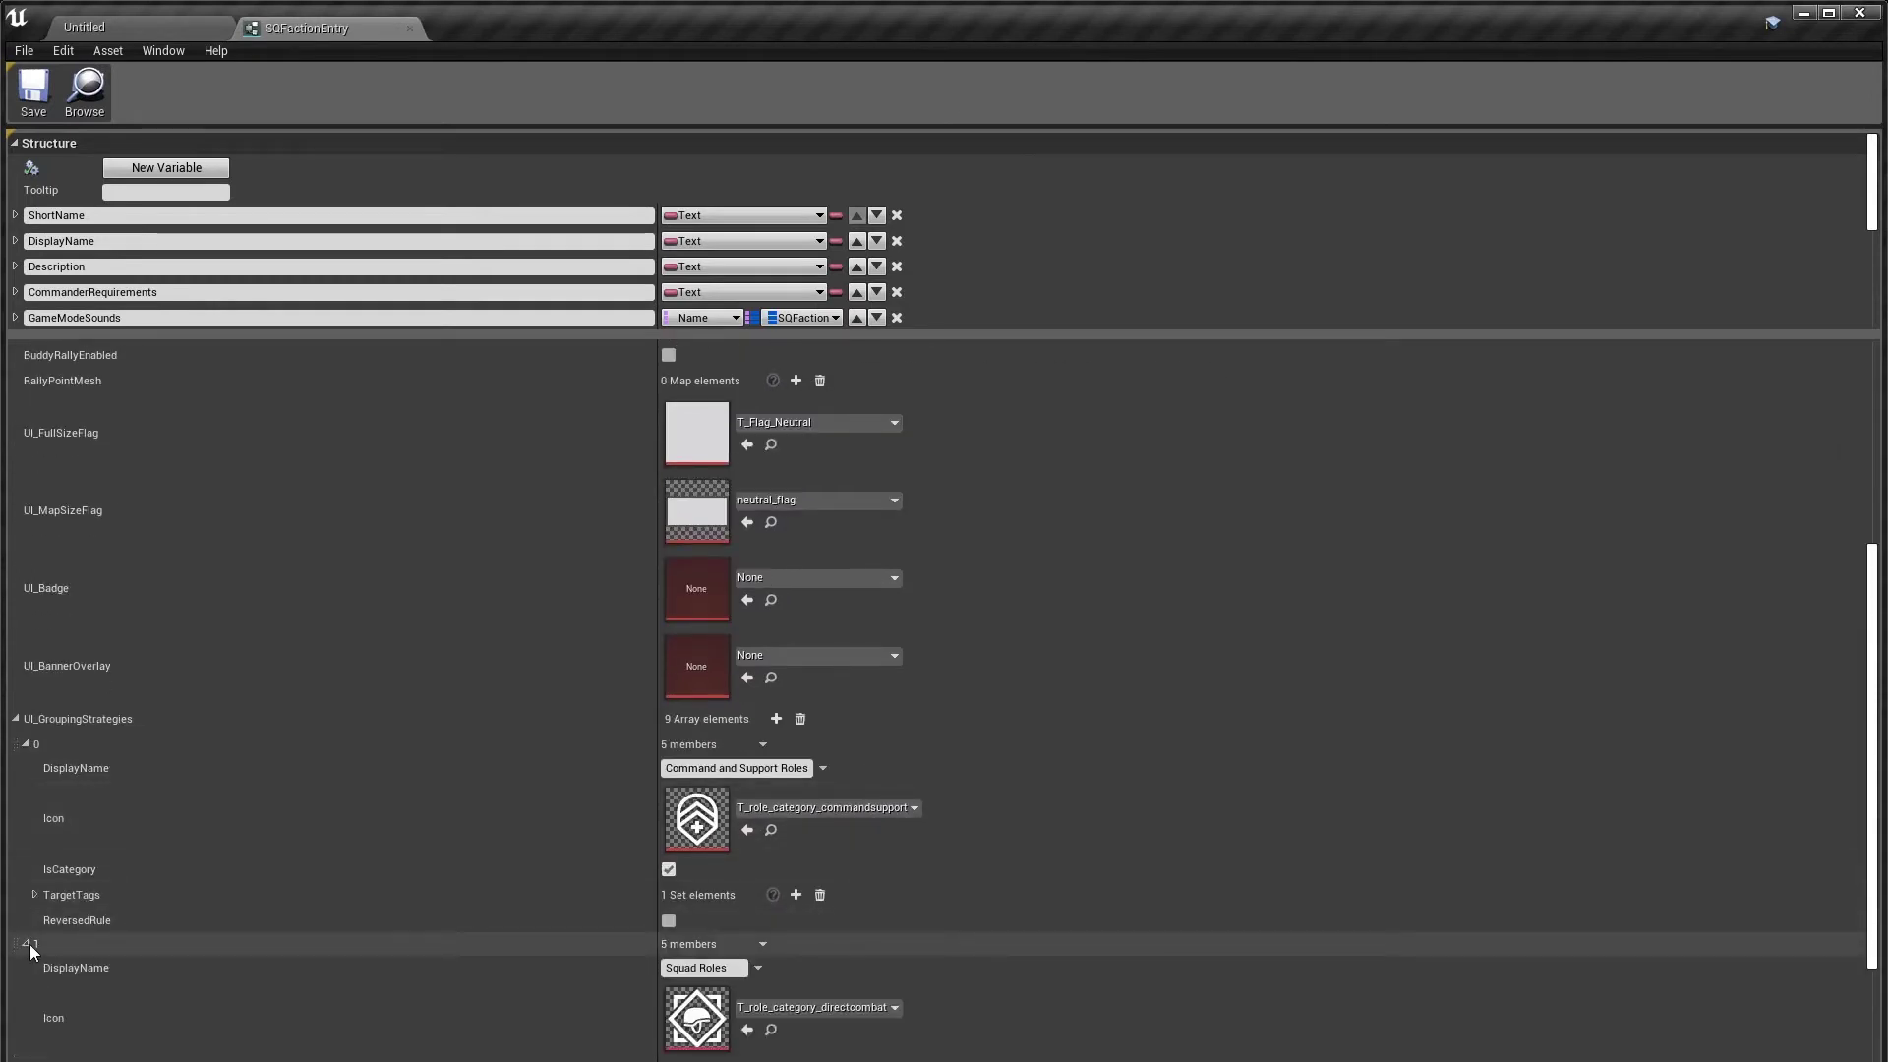
pyautogui.scroll(-3, 983, 742)
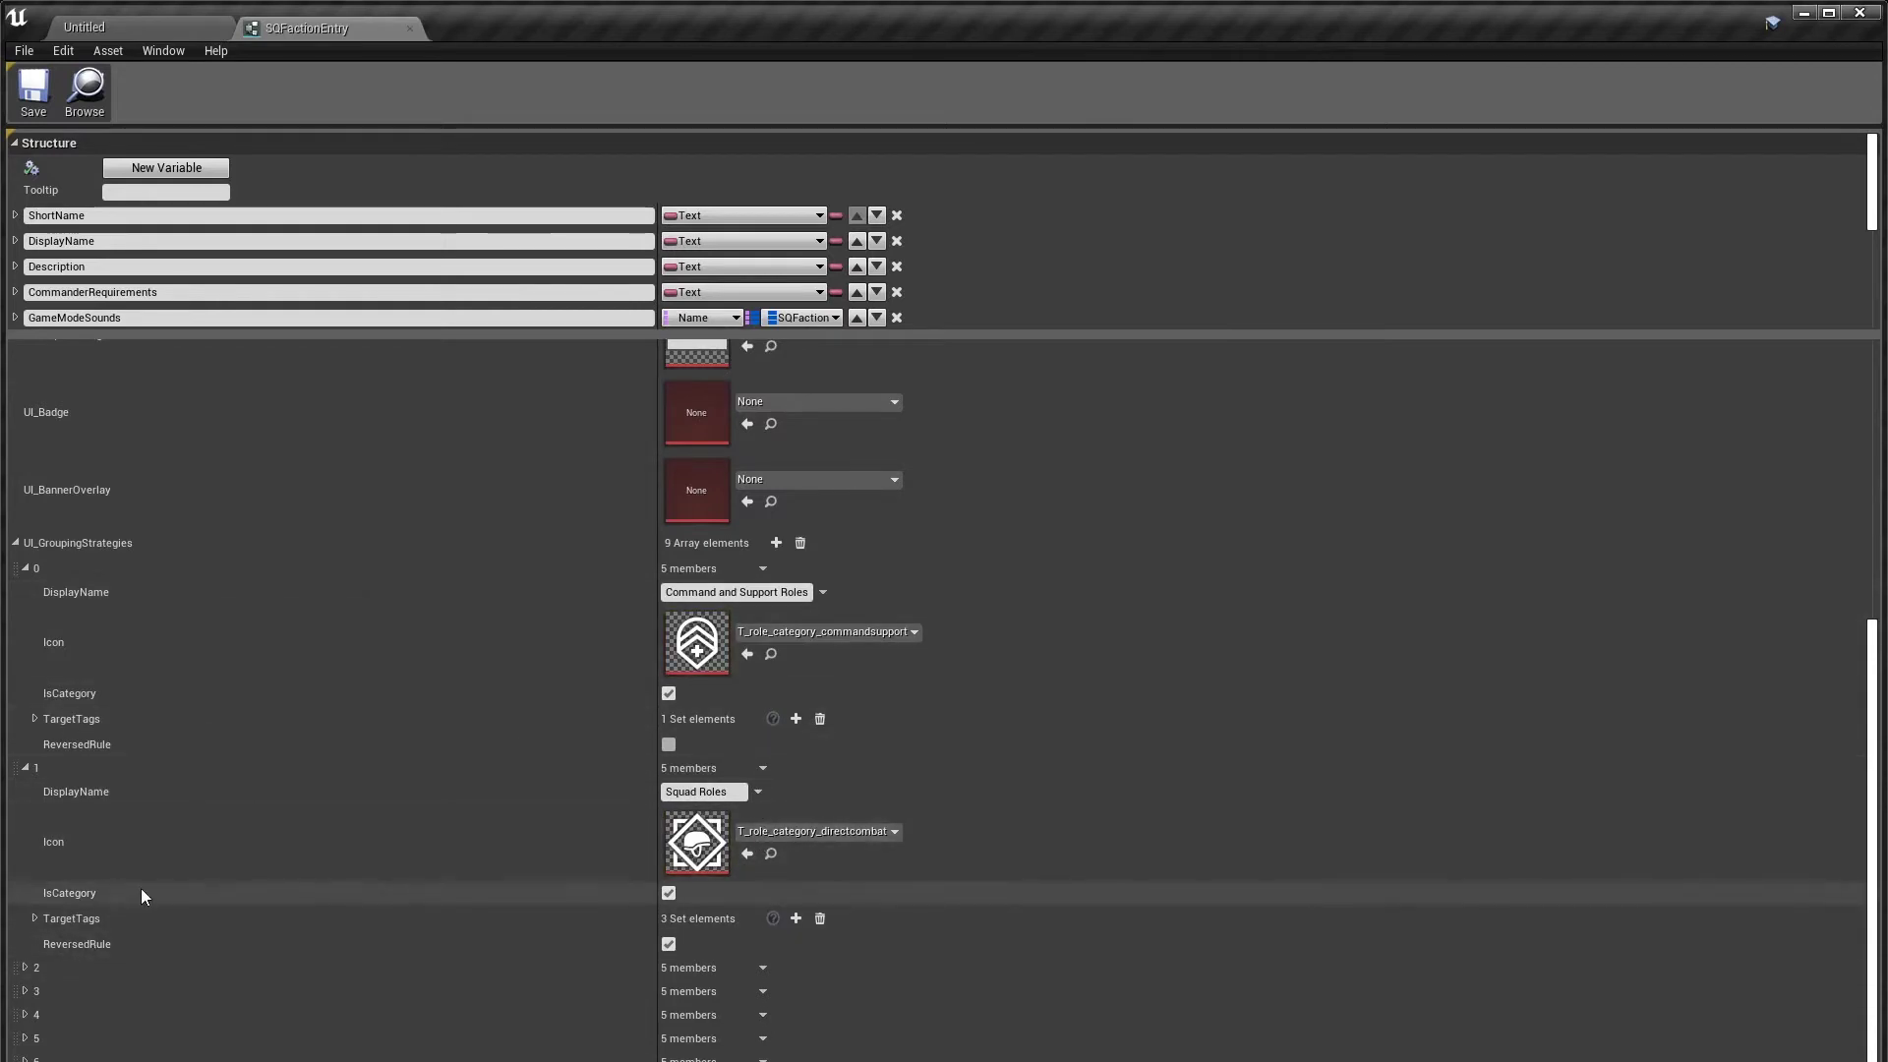
pyautogui.click(236, 1059)
pyautogui.scroll(-3, 381, 947)
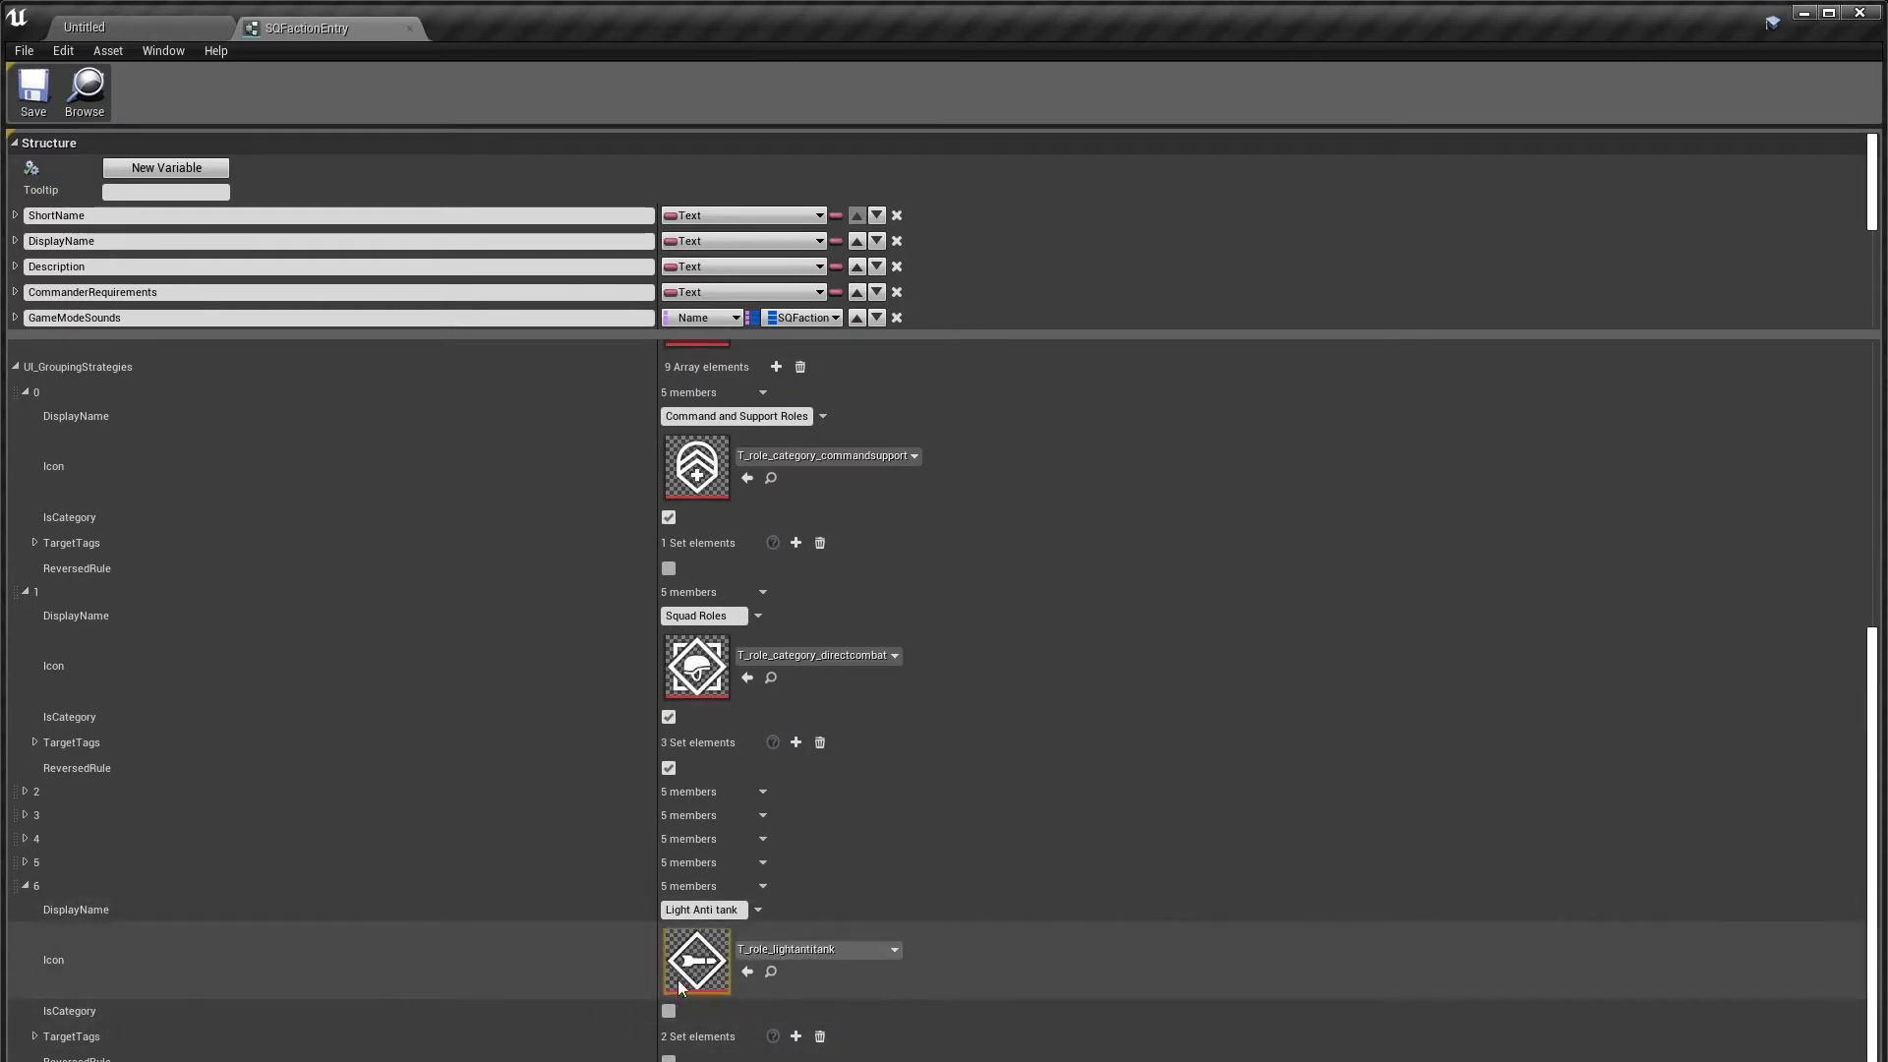
pyautogui.click(34, 1036)
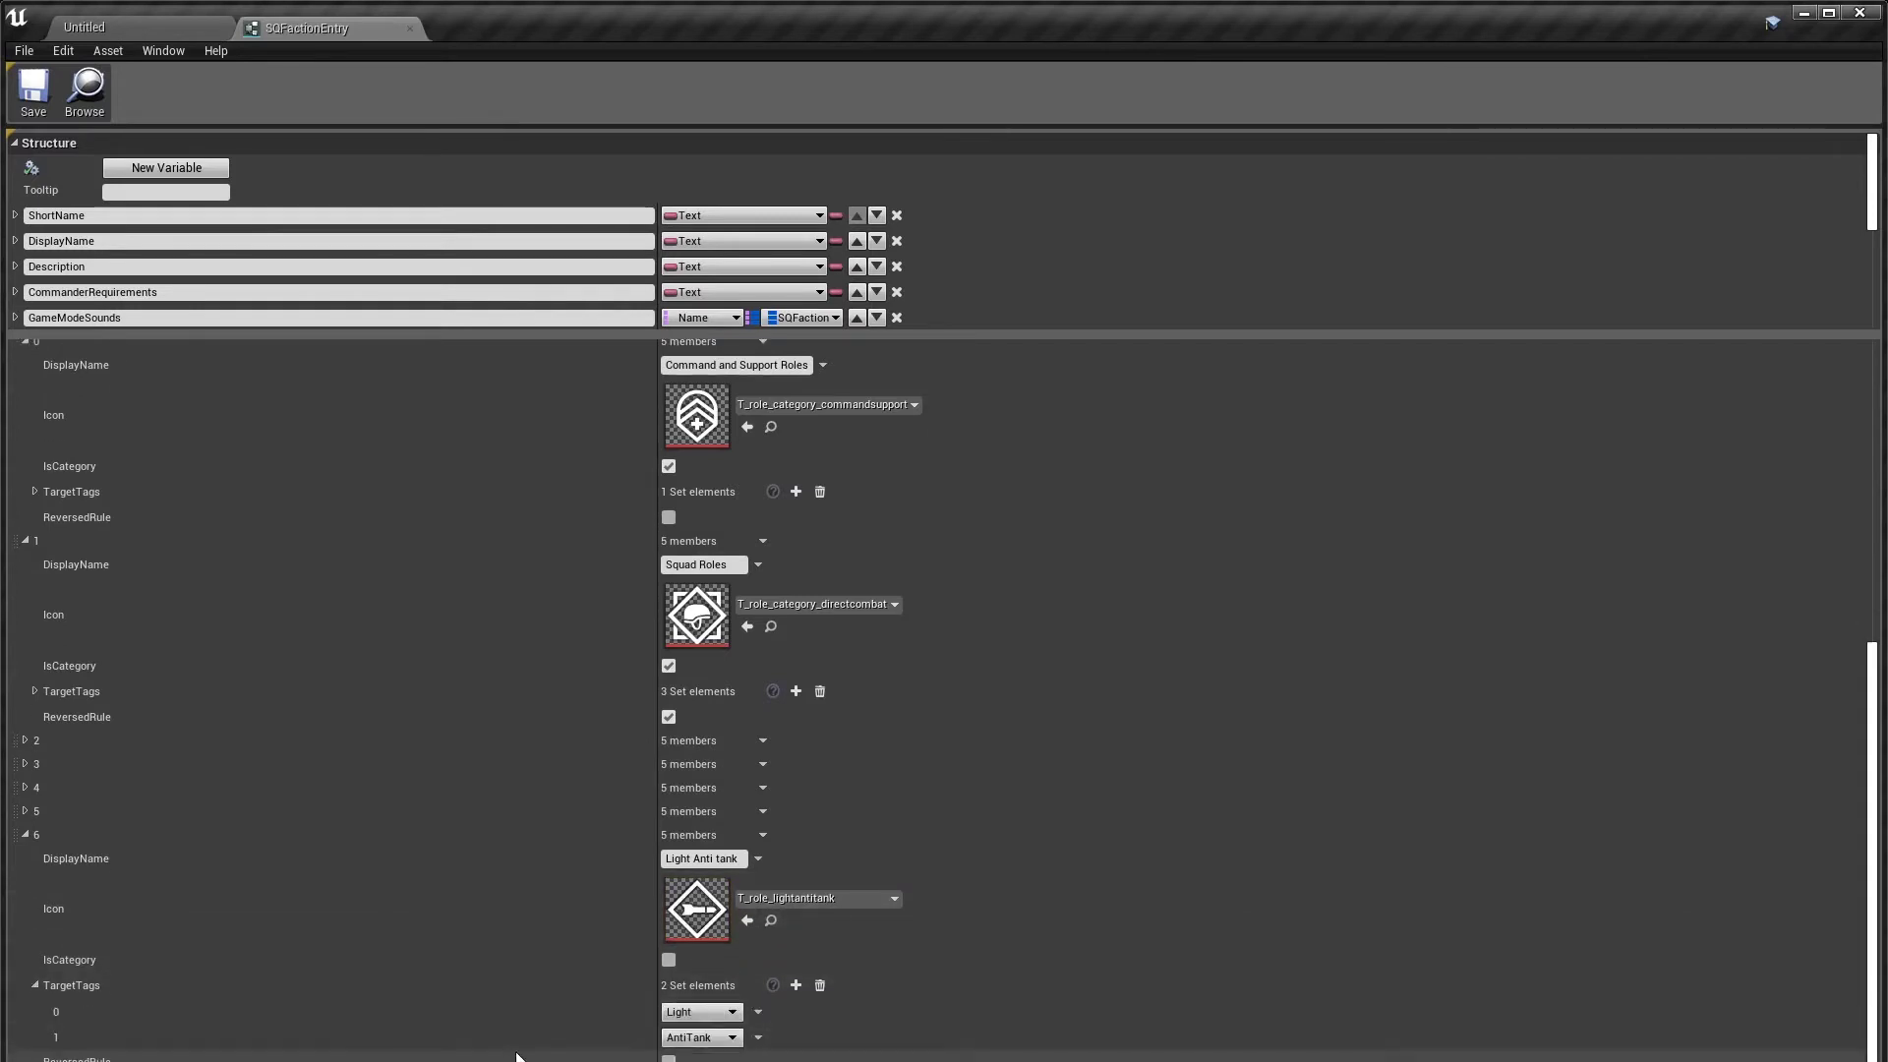
pyautogui.click(34, 692)
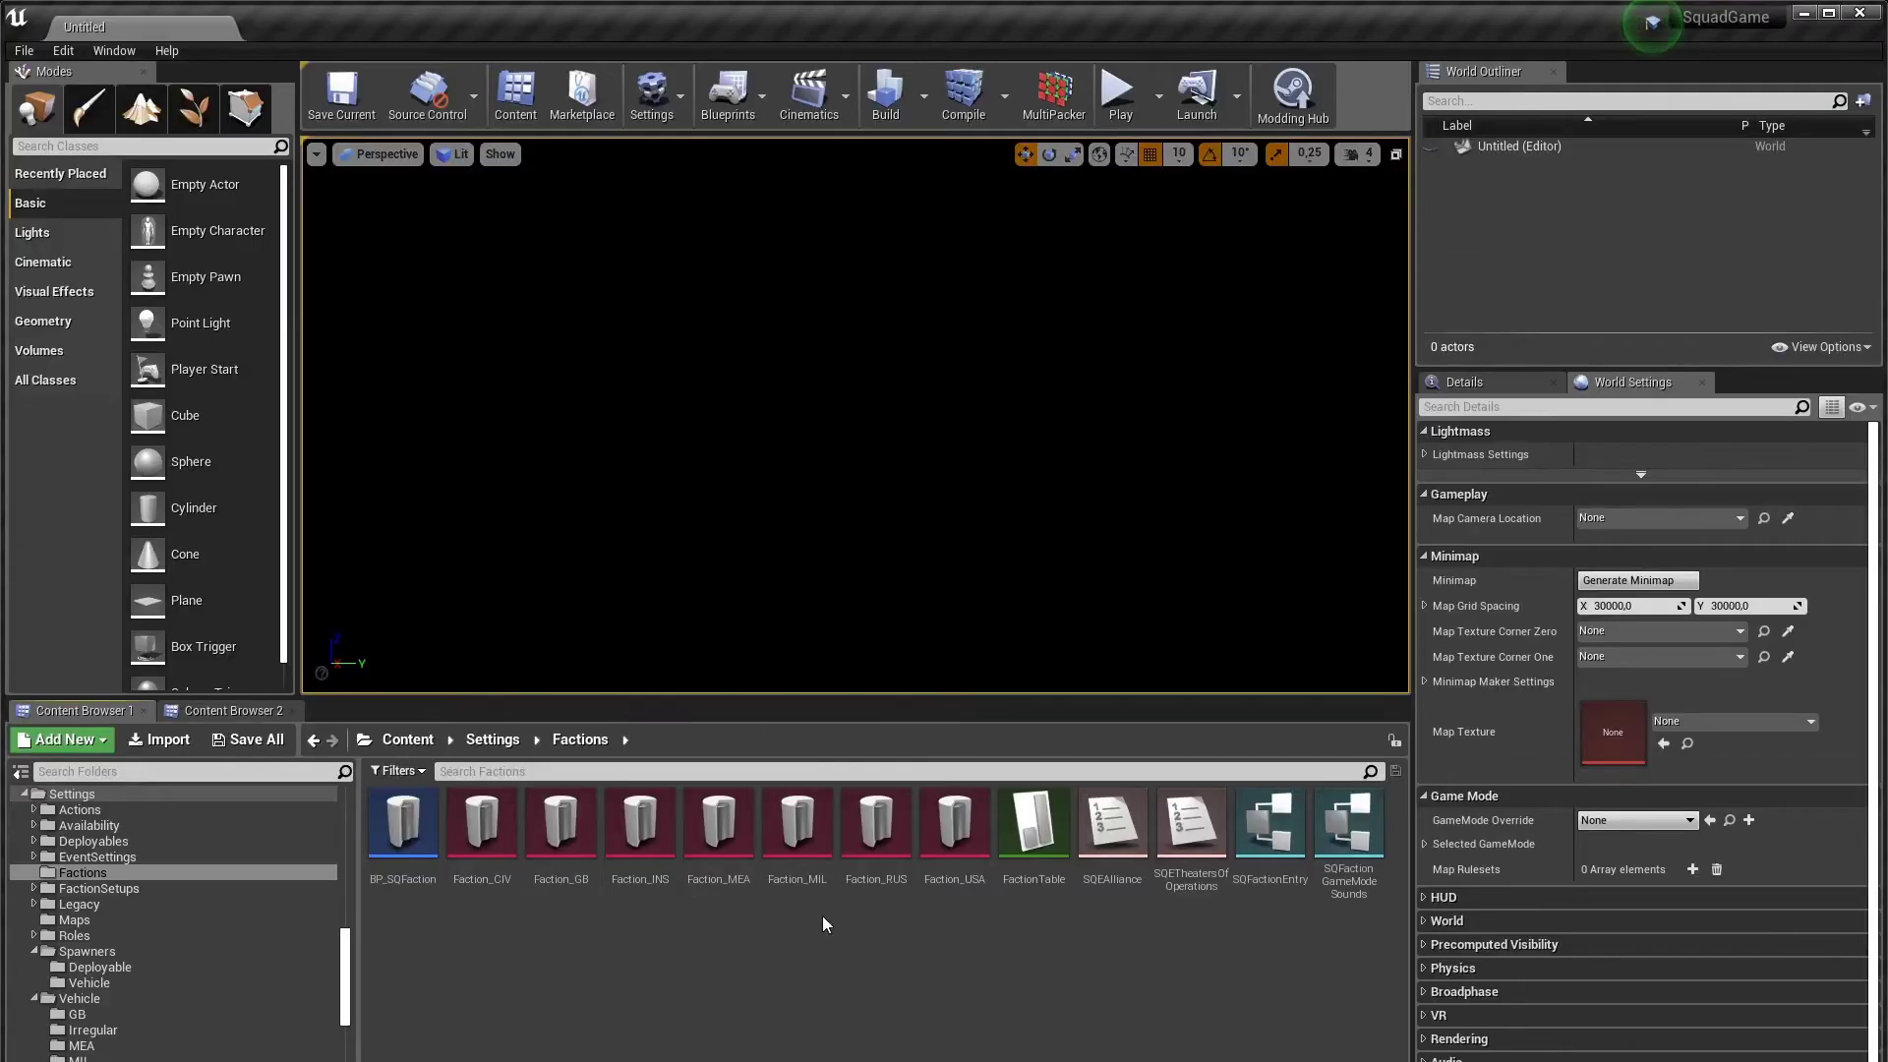
# Step: Open the Faction_USA data asset, review its alliance, Theaters Of Operations and data table settings, and close it
pyautogui.click(952, 841)
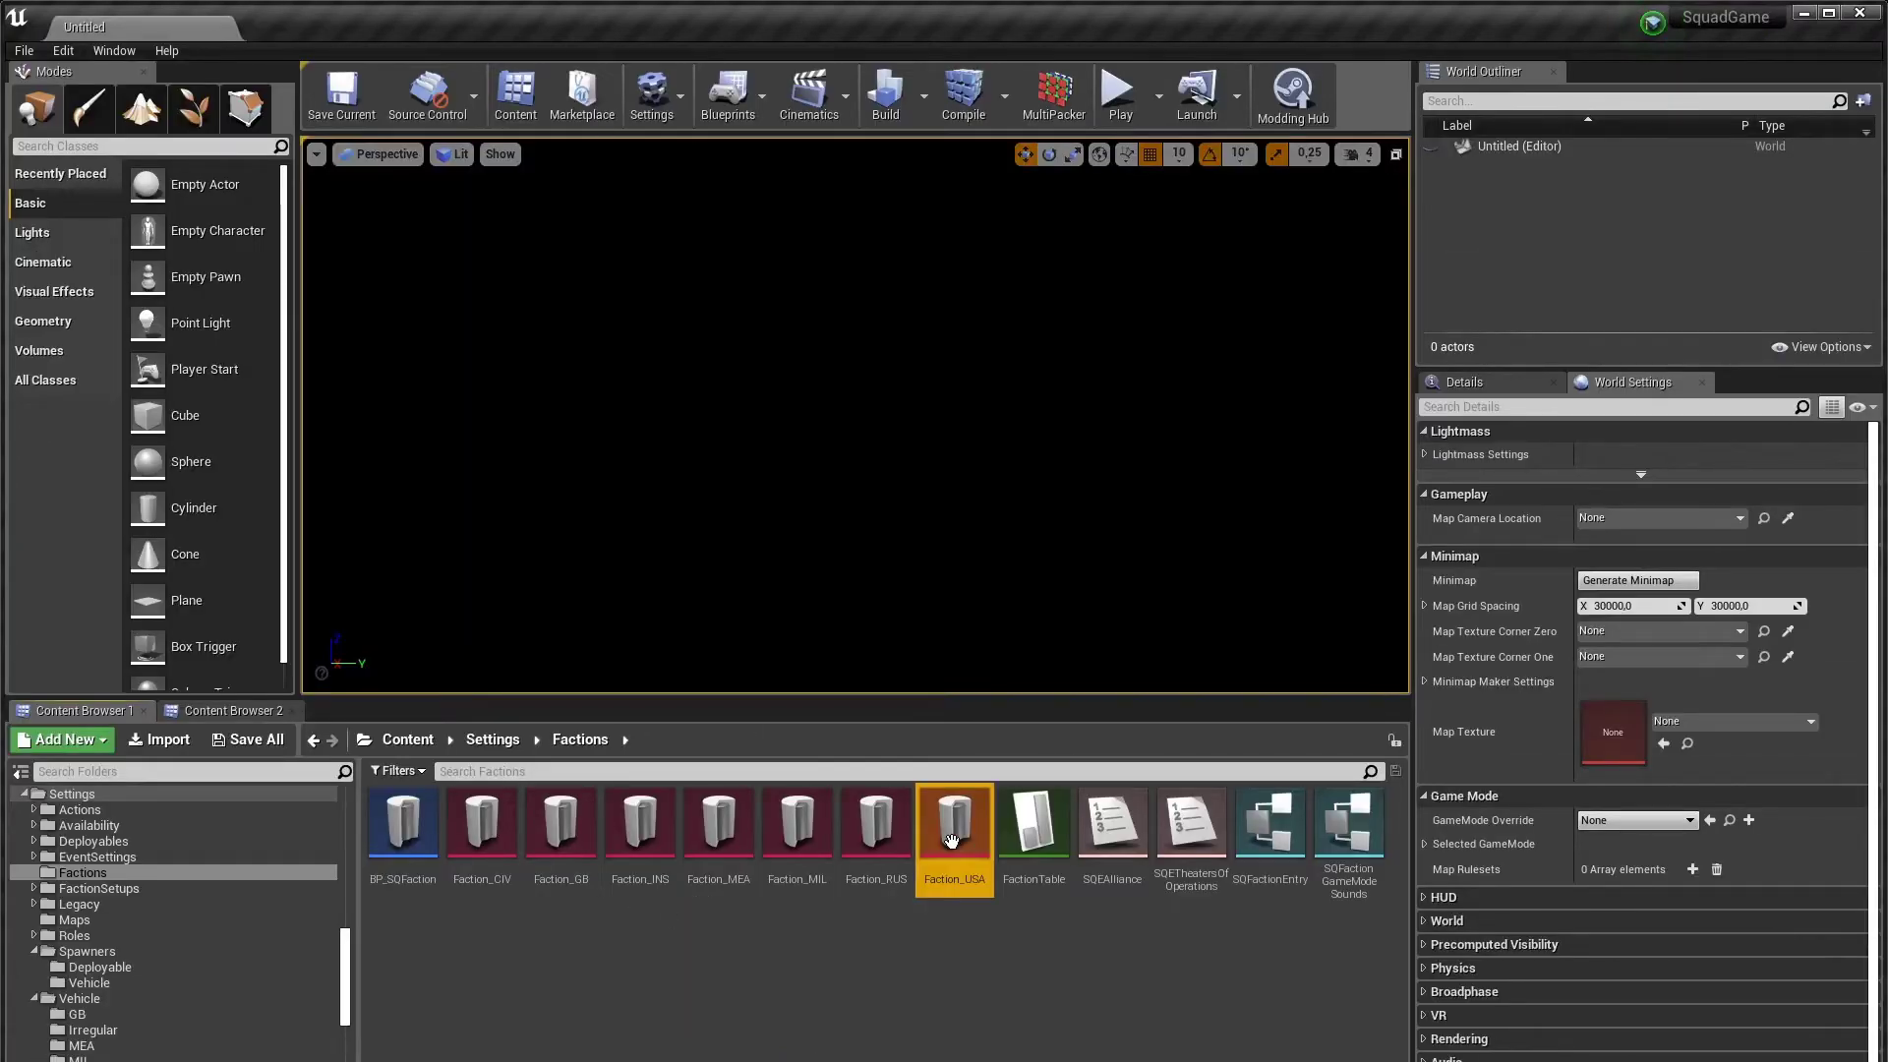
pyautogui.doubleClick(952, 841)
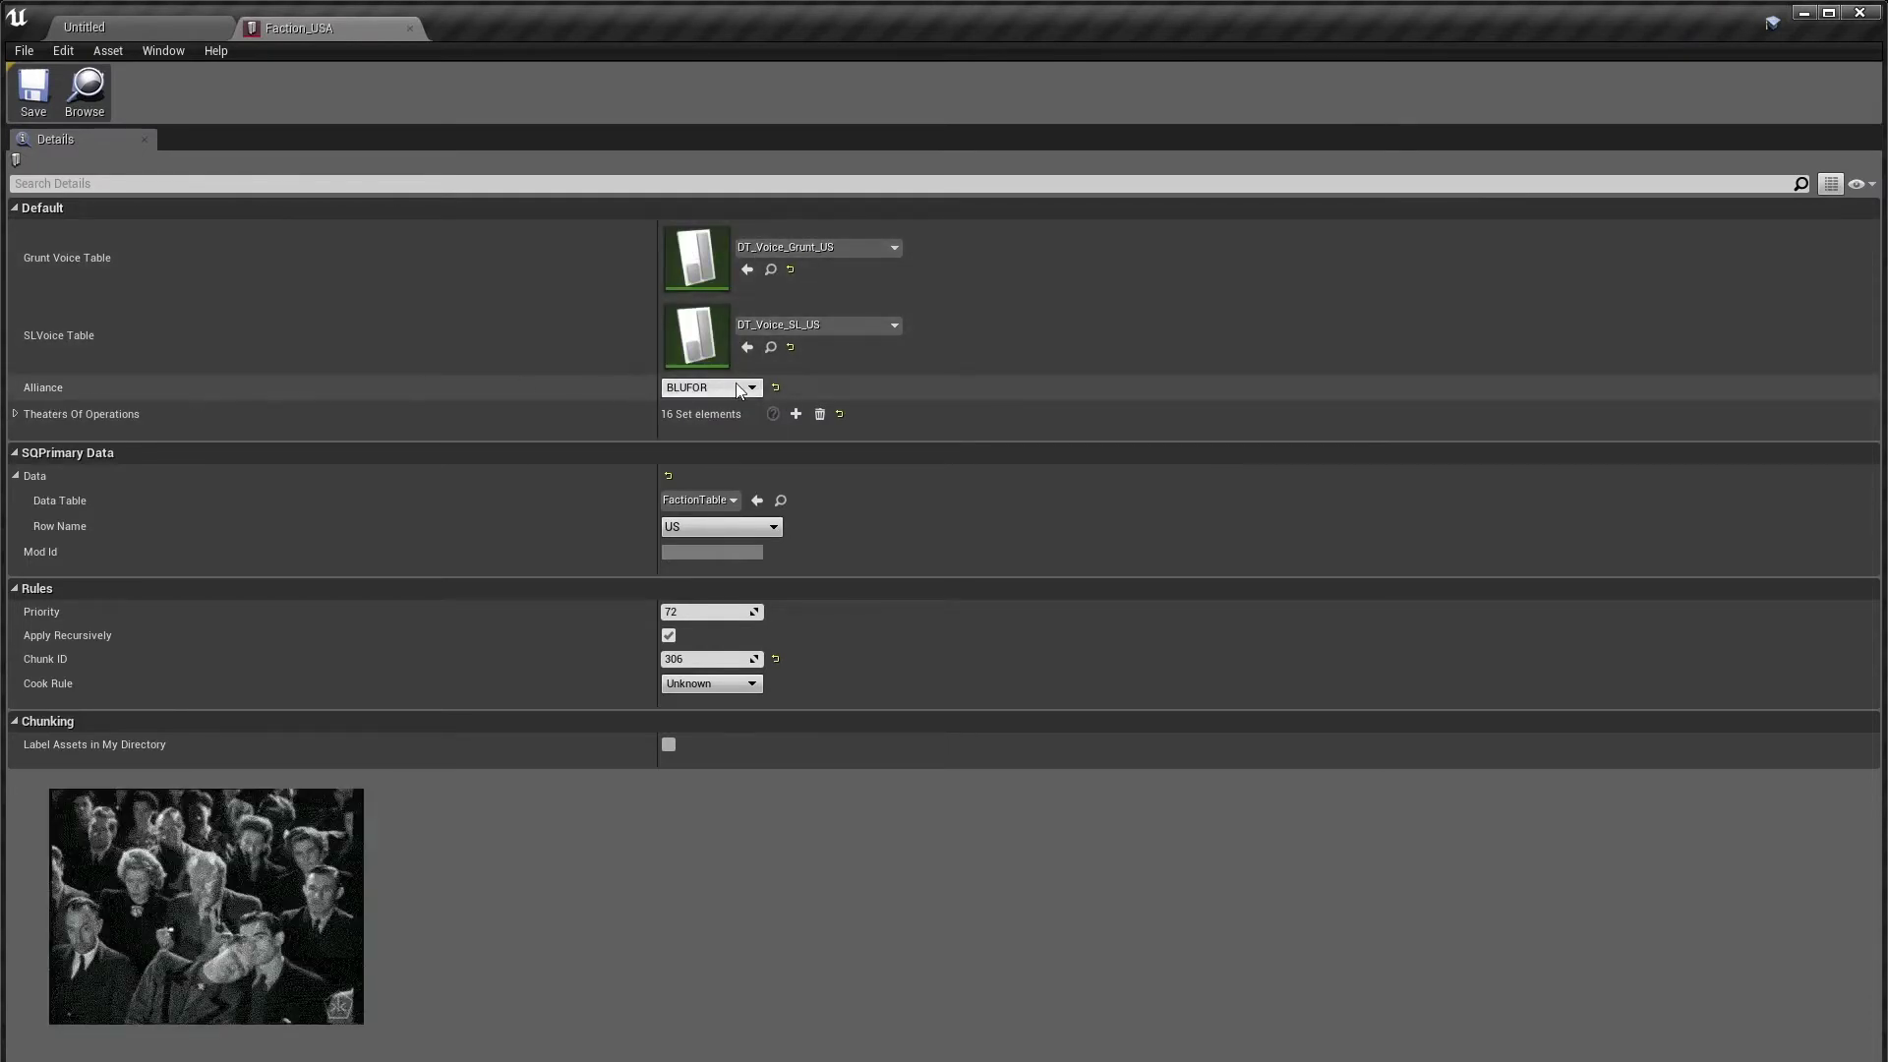
pyautogui.click(16, 415)
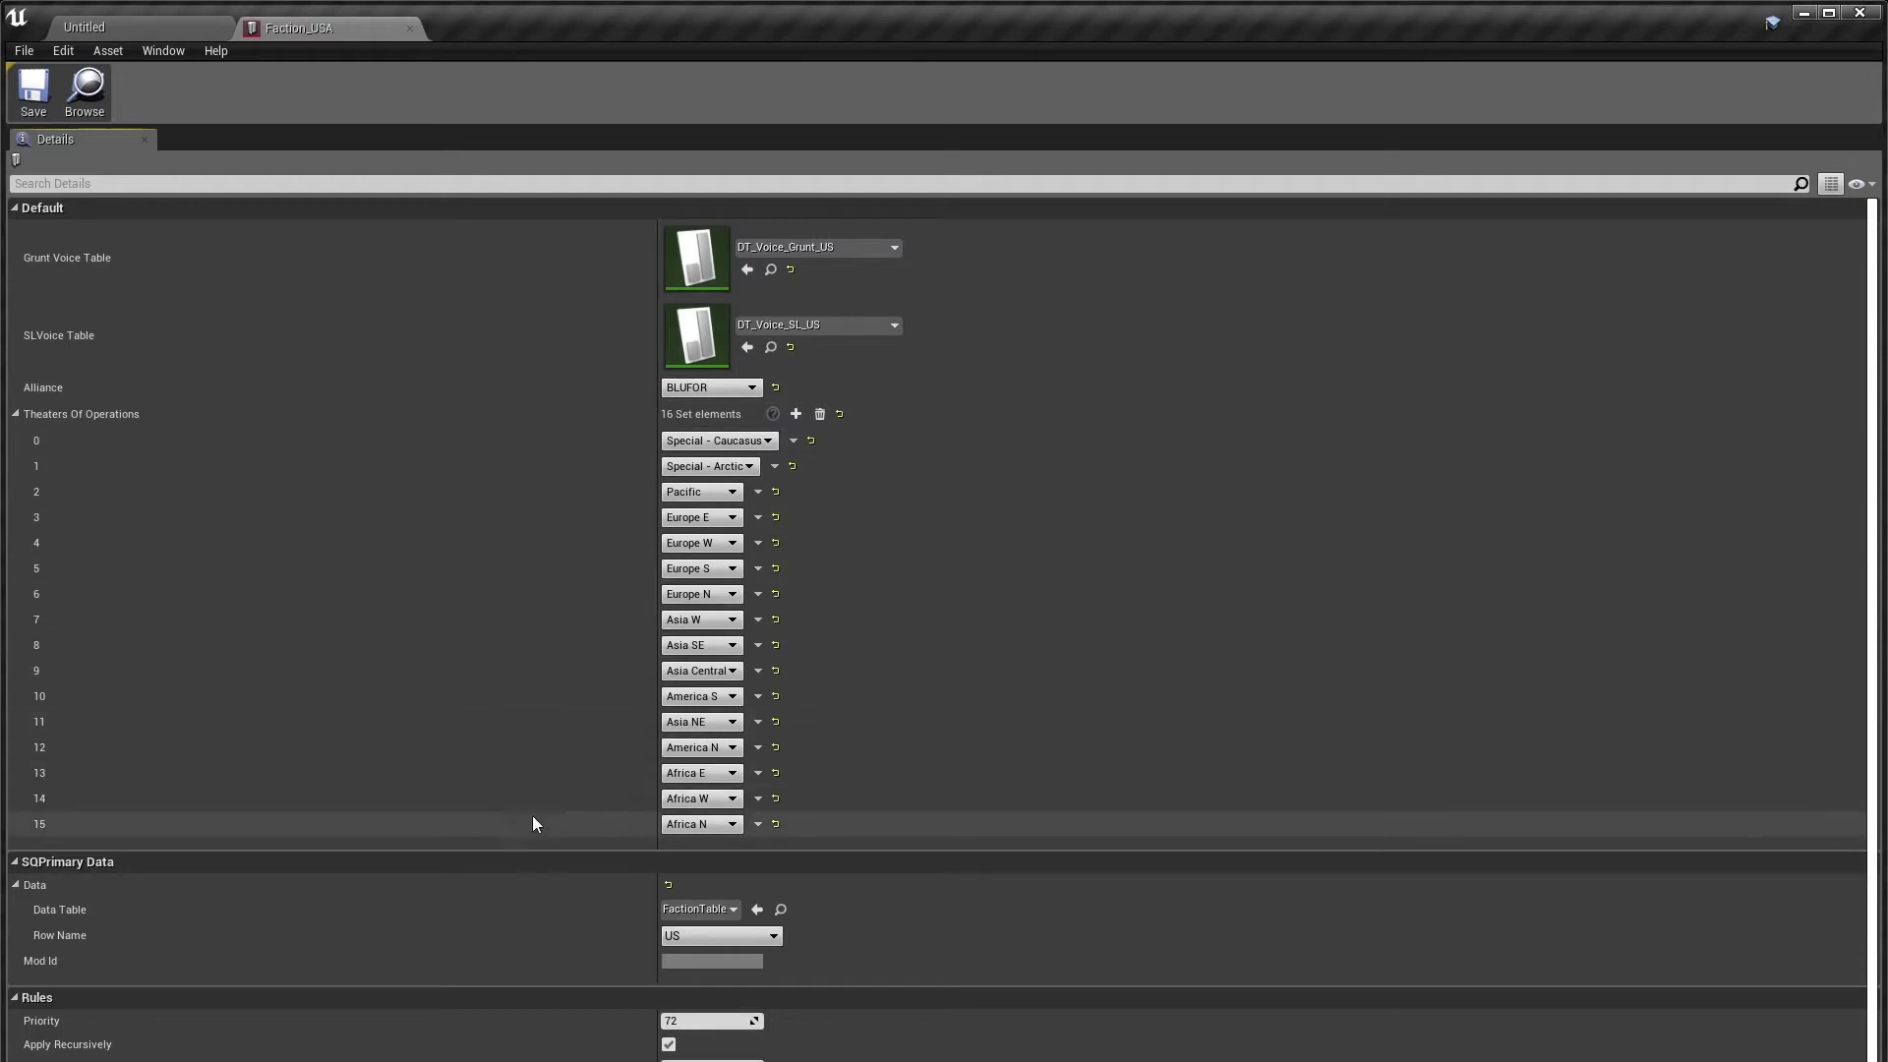
pyautogui.scroll(-1, 305, 1005)
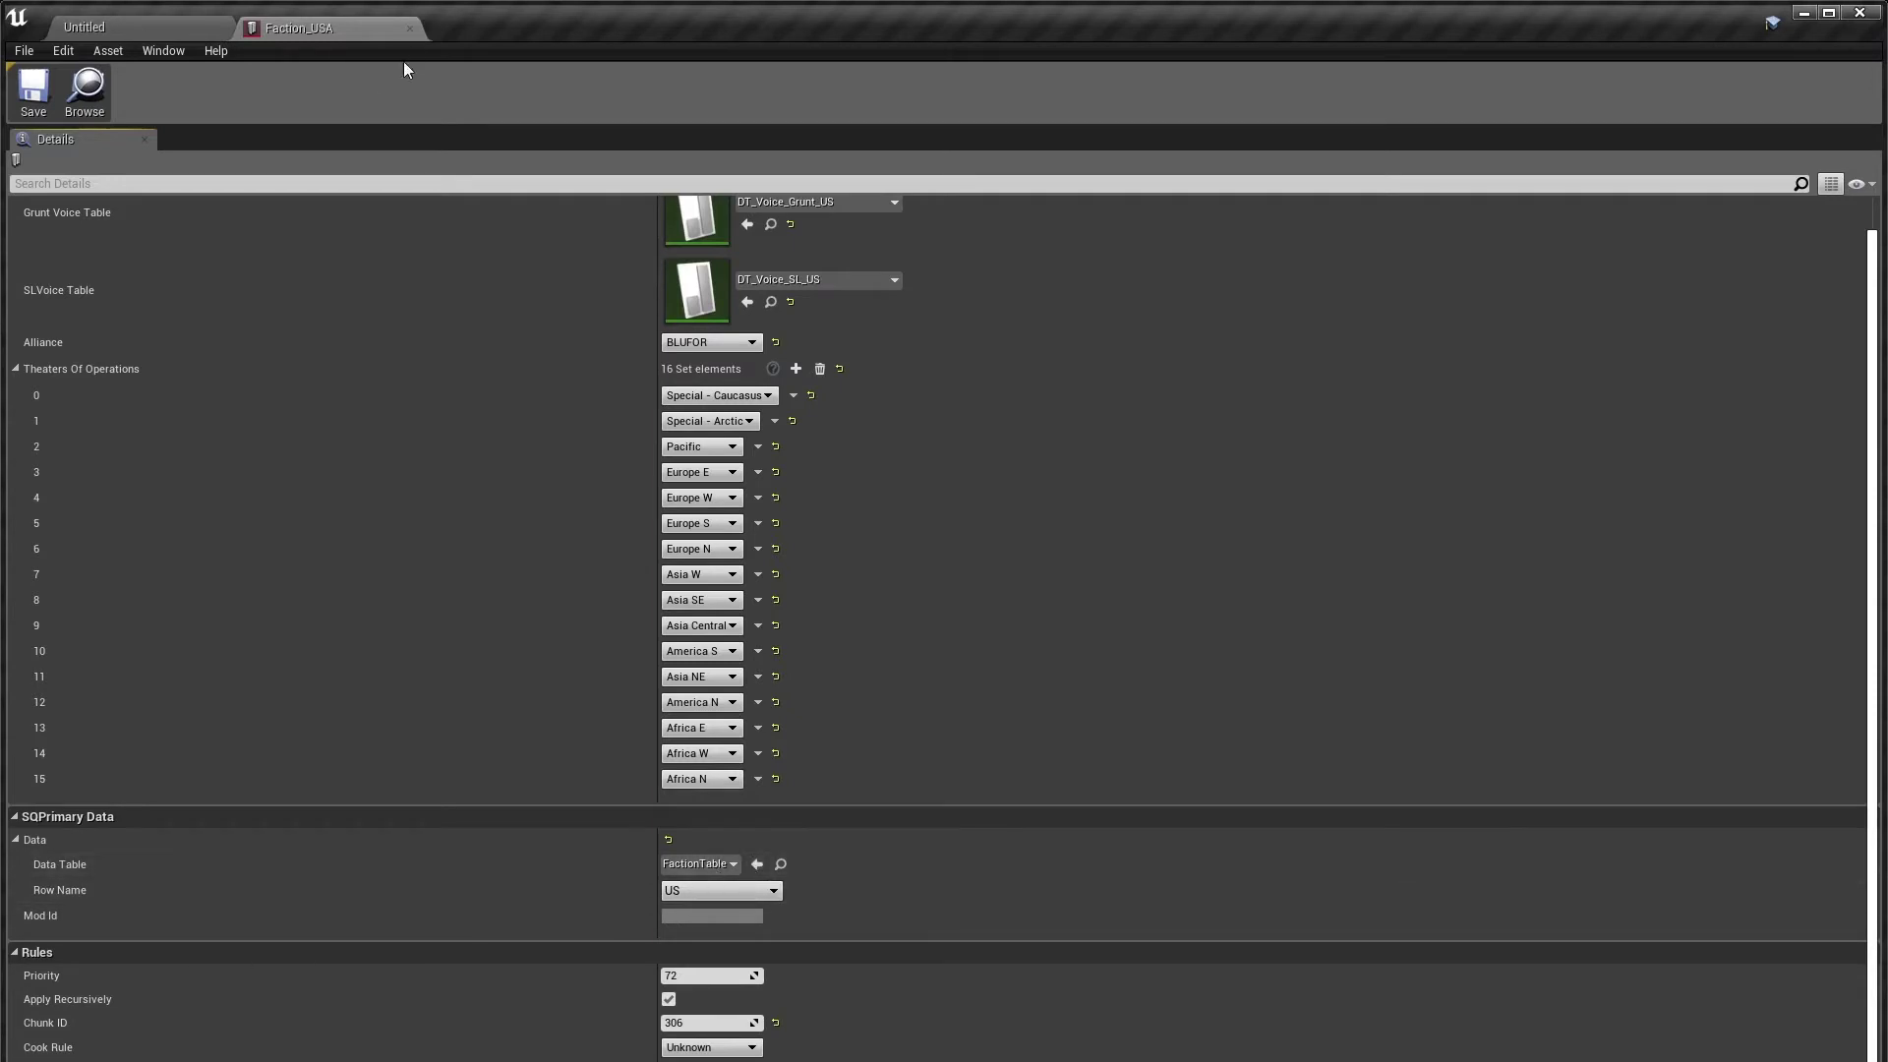
pyautogui.click(411, 29)
# Step: Go to the FactionSetups folder under Settings and look over its setup enumerations, SQFactionSetupEntry structure and FactionSetupTable
pyautogui.click(492, 740)
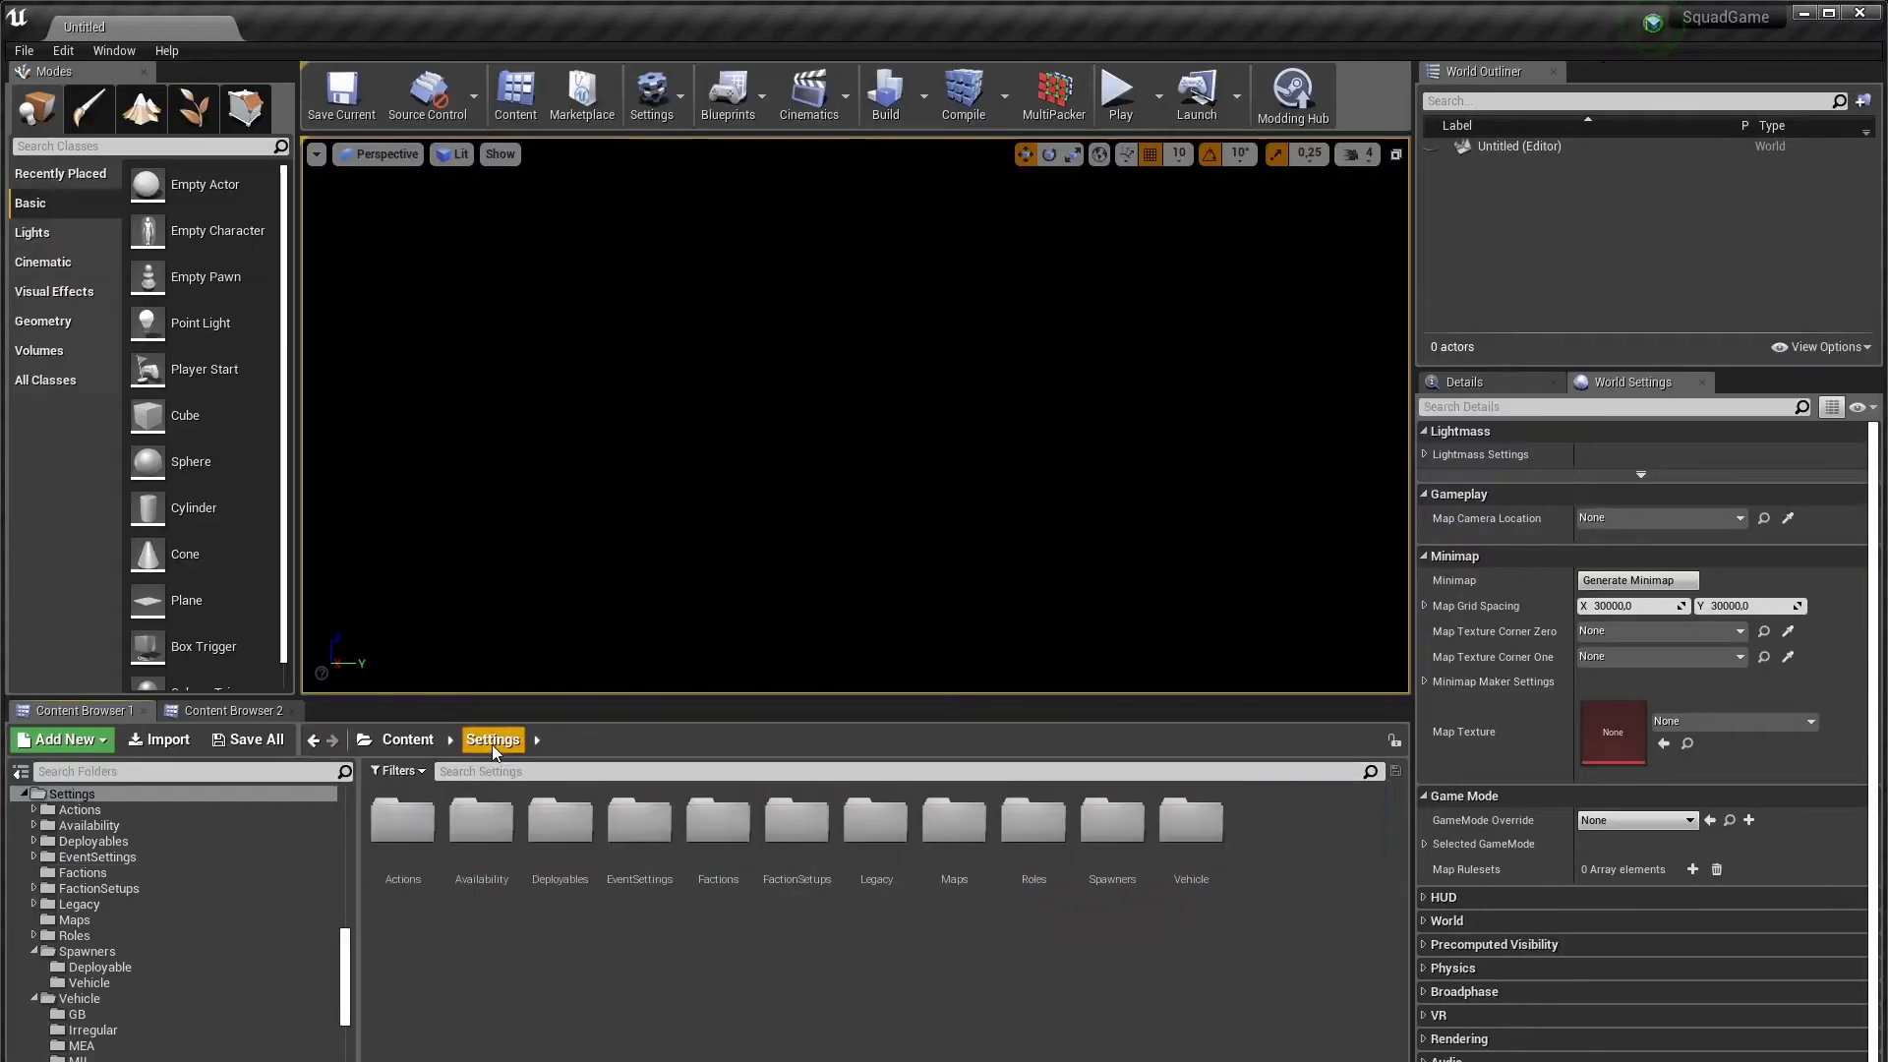
pyautogui.click(797, 875)
pyautogui.doubleClick(797, 875)
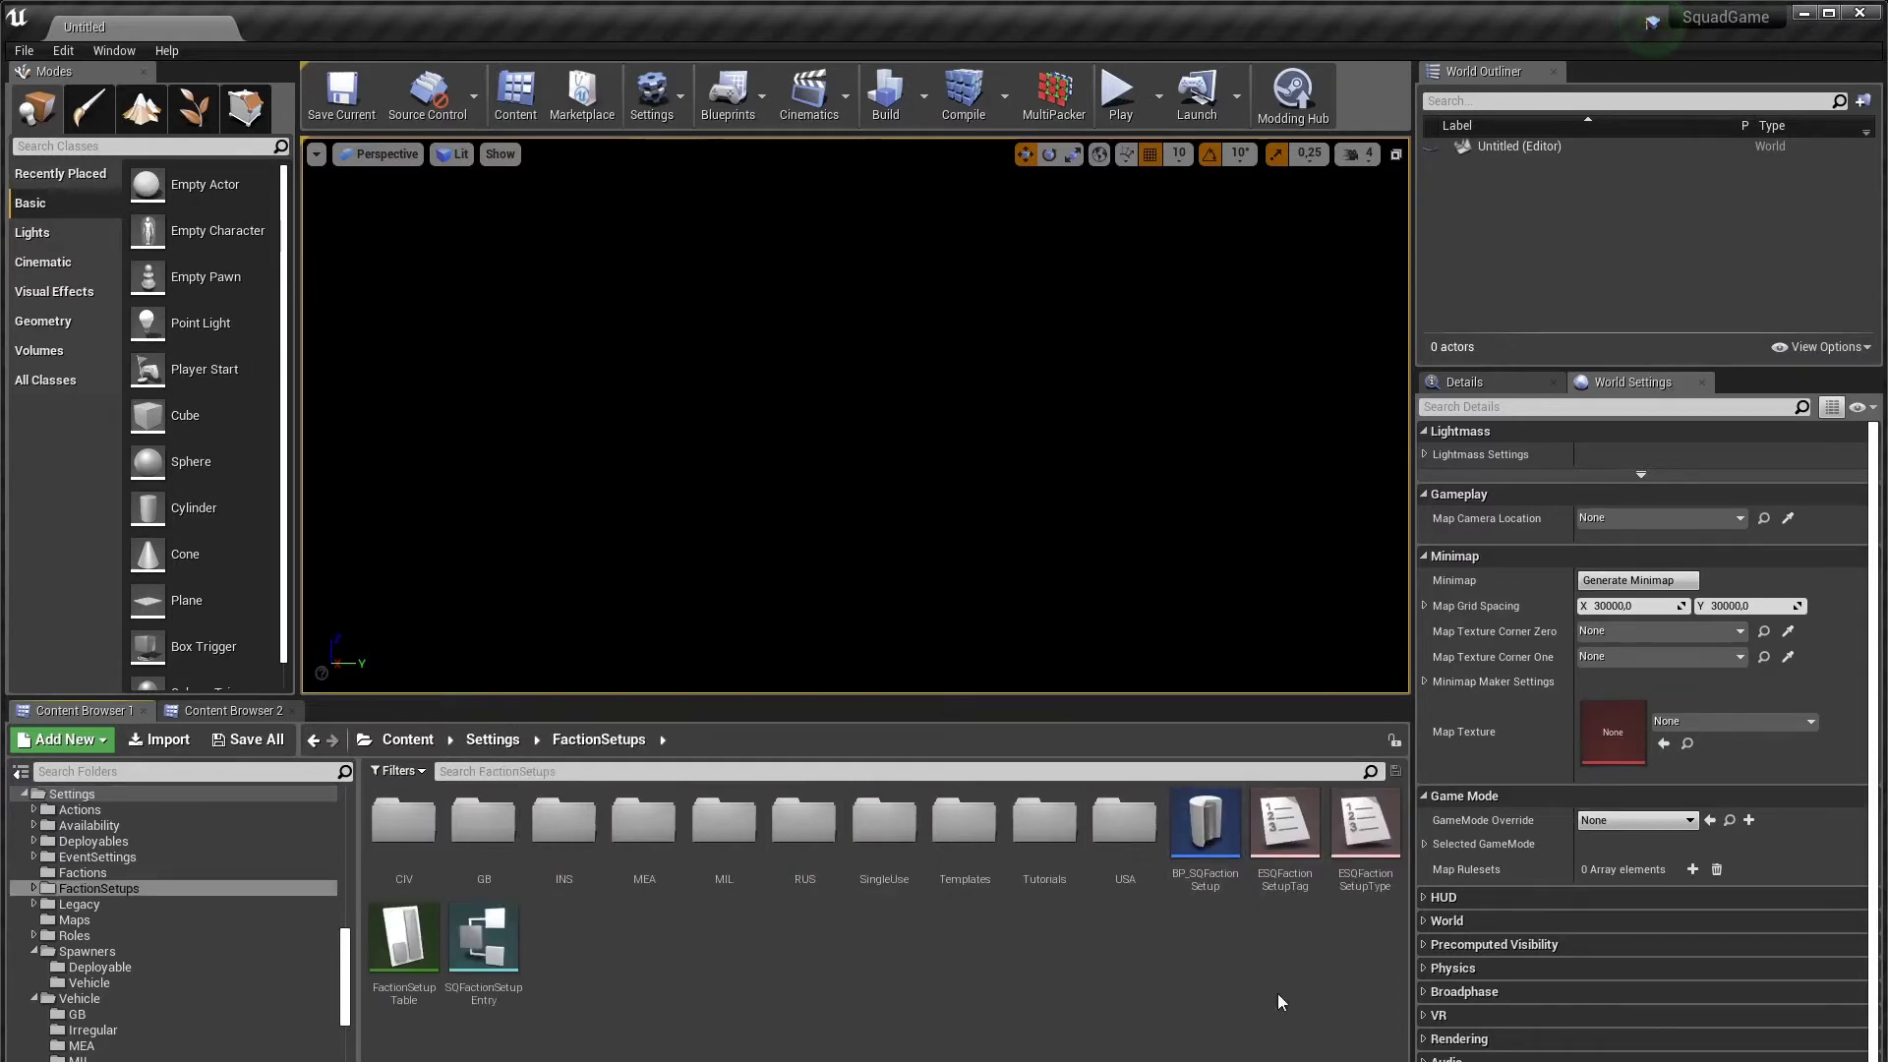
pyautogui.click(1287, 880)
pyautogui.click(1366, 861)
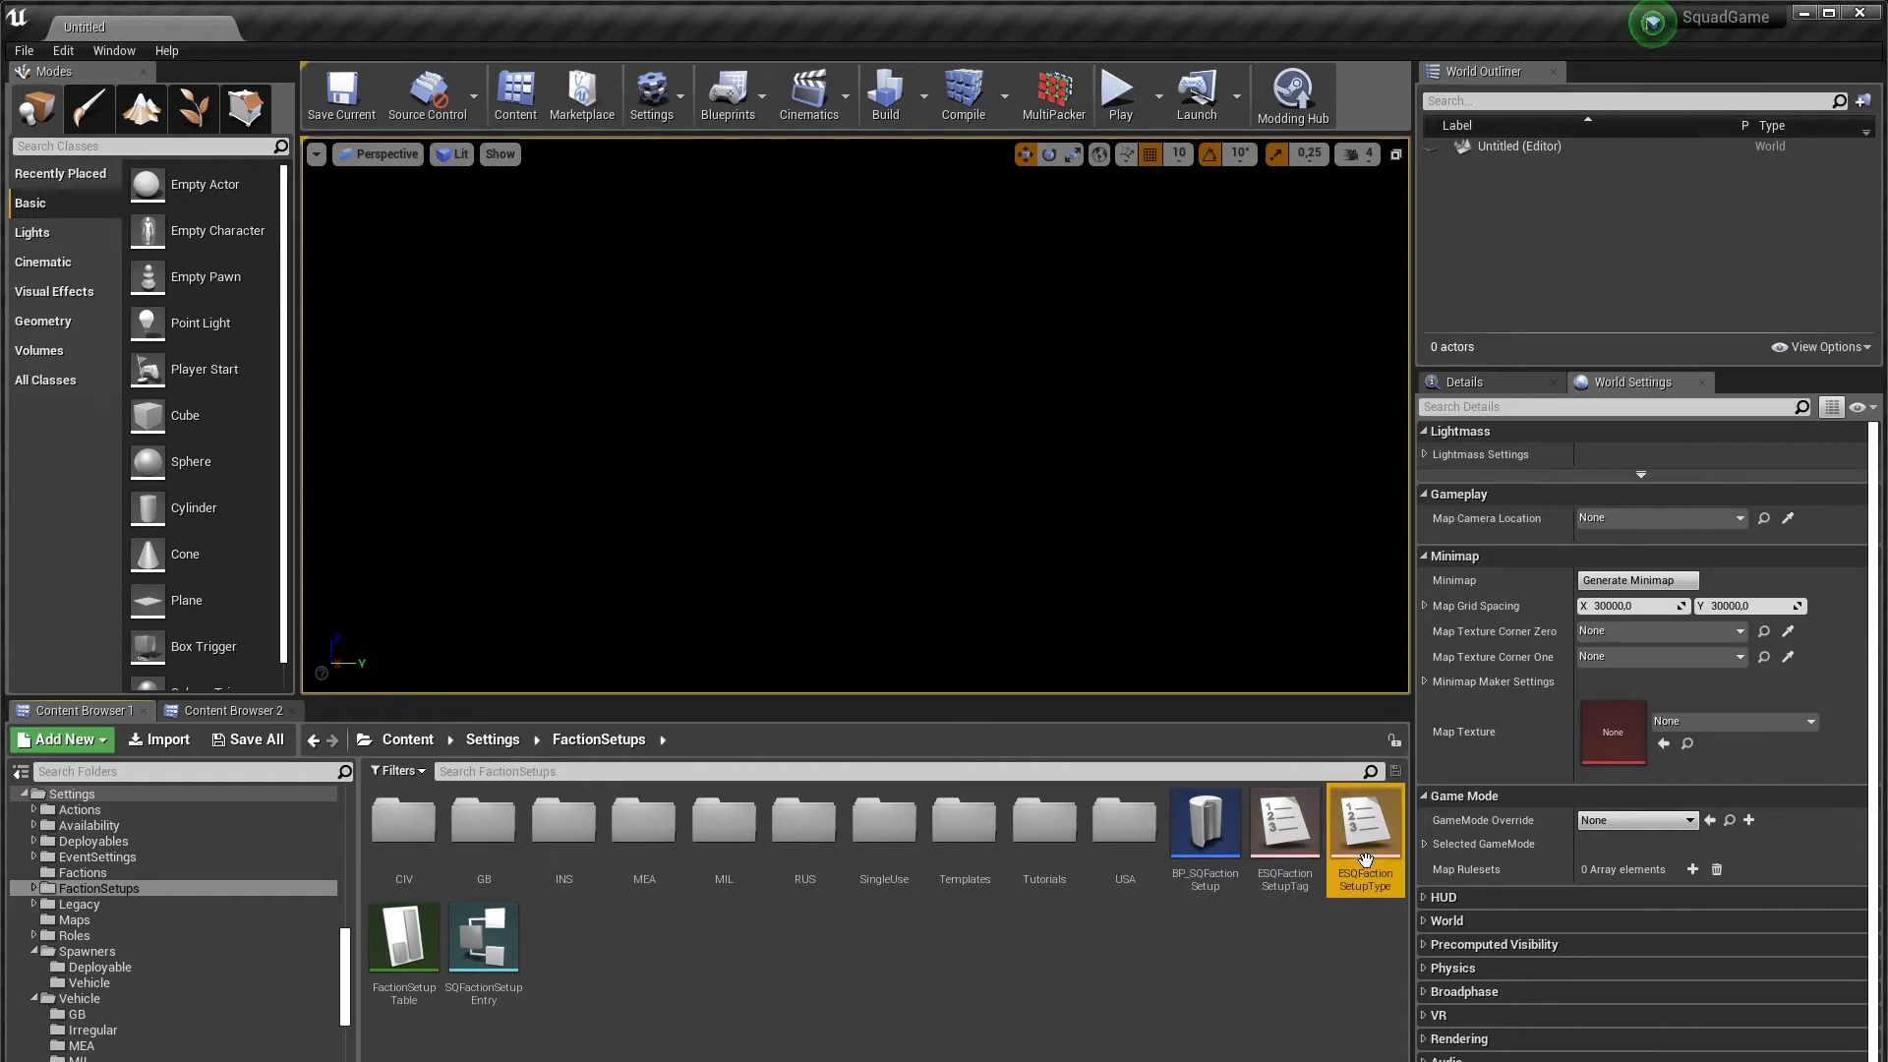
pyautogui.click(487, 943)
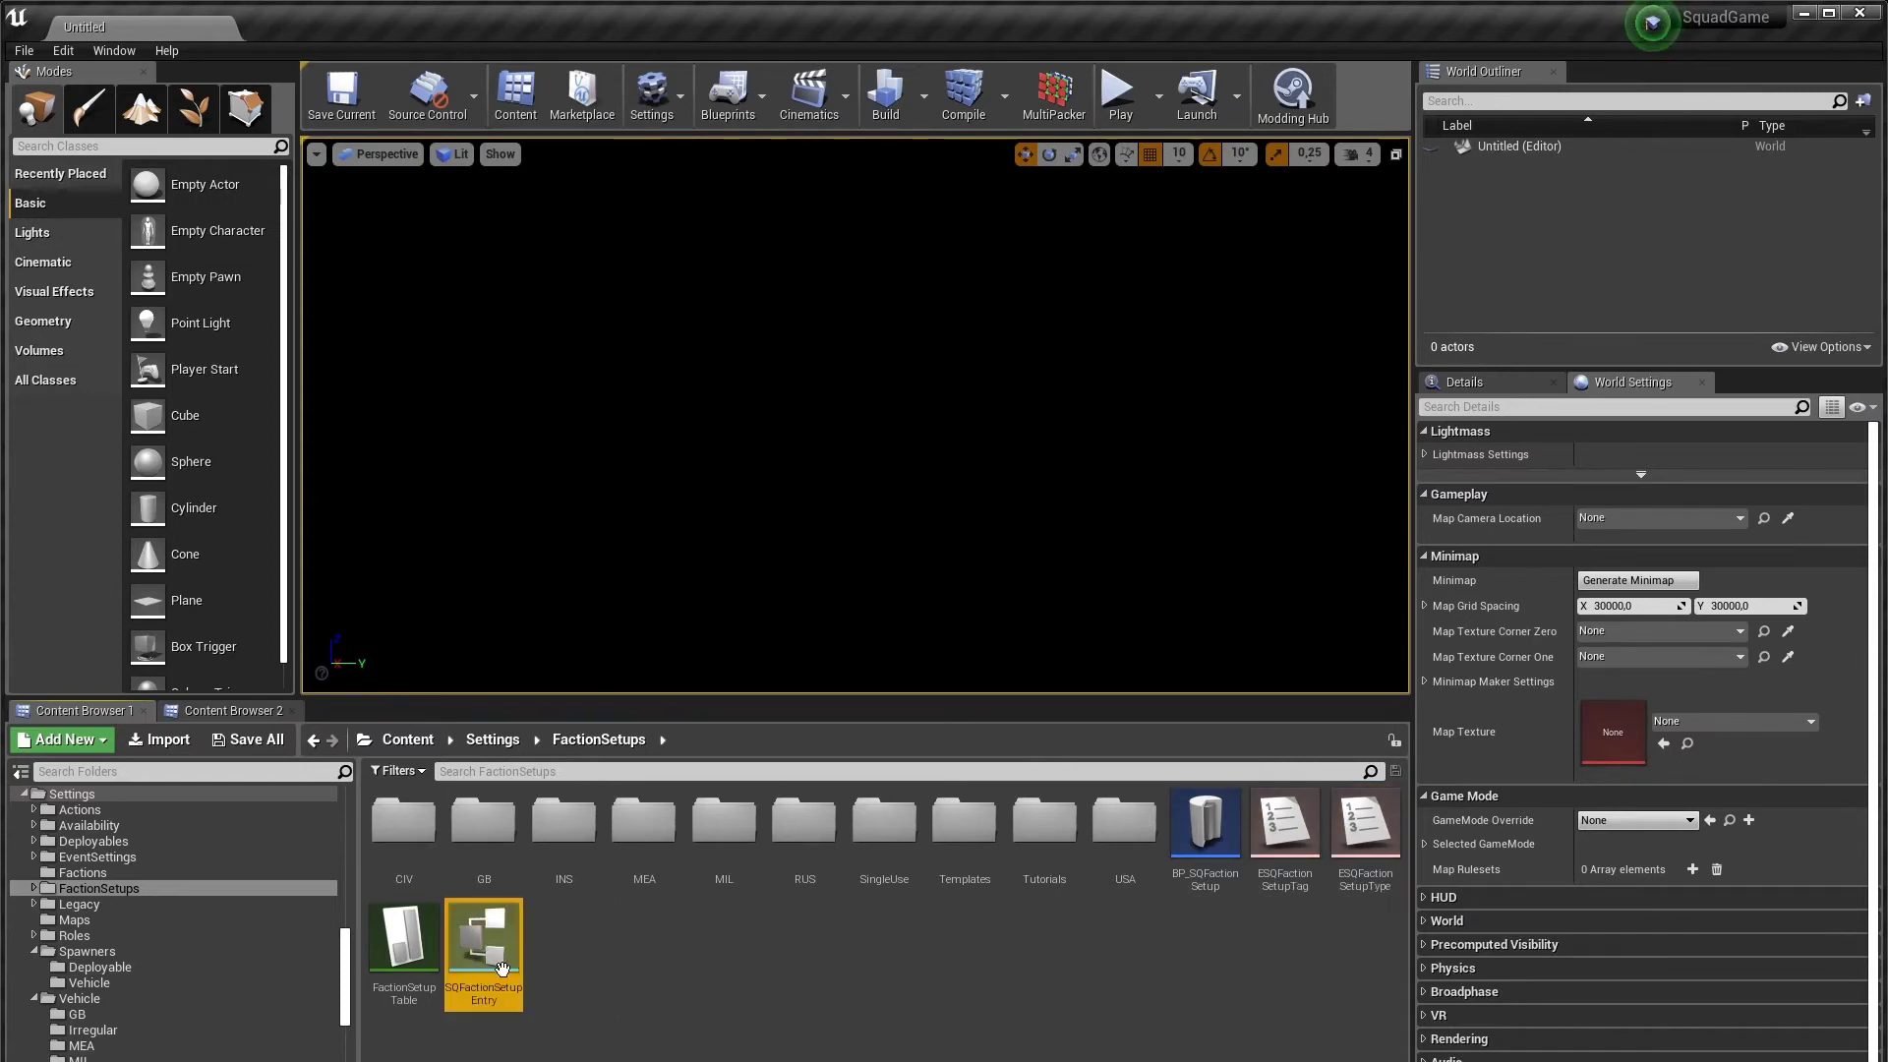
pyautogui.click(409, 946)
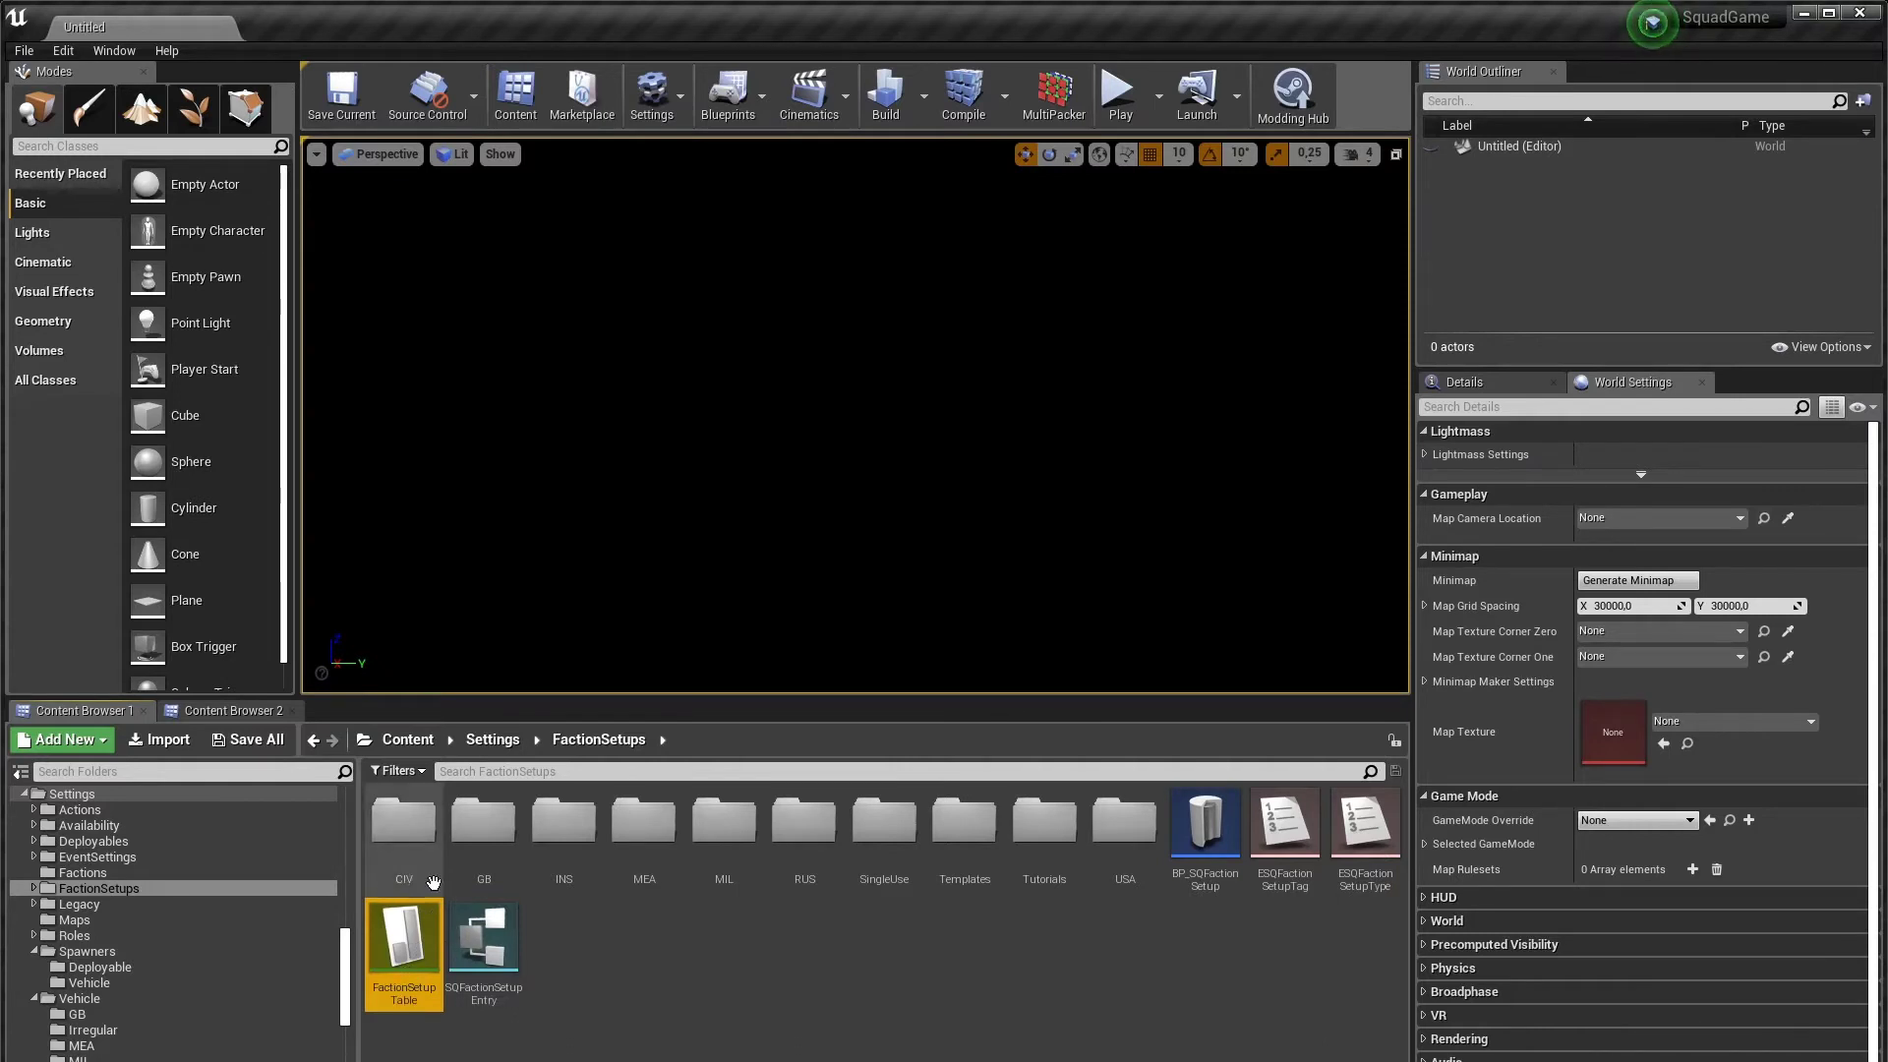
# Step: Open FactionSetupTable_MEA from the MEA folder and inspect the OuterFactionId of the MEA_CombinedArms_1stBattalion row
pyautogui.doubleClick(644, 831)
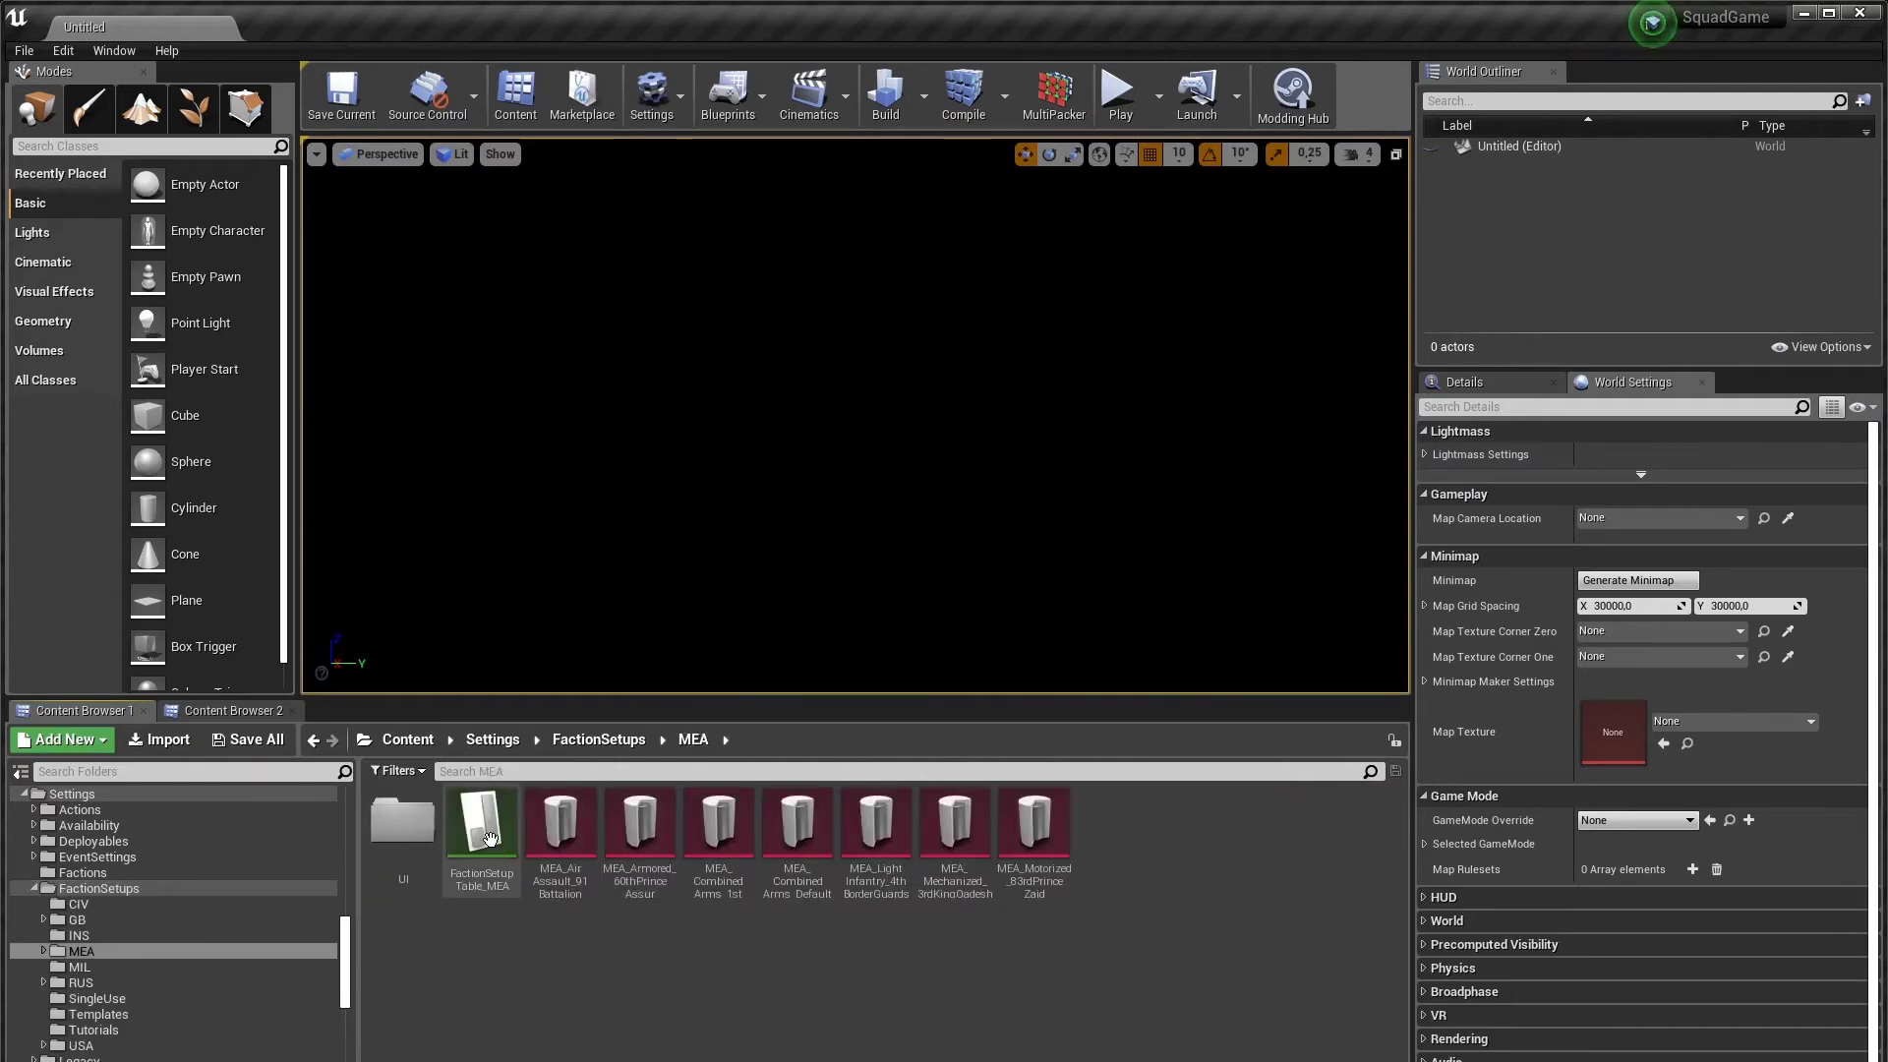
pyautogui.click(487, 882)
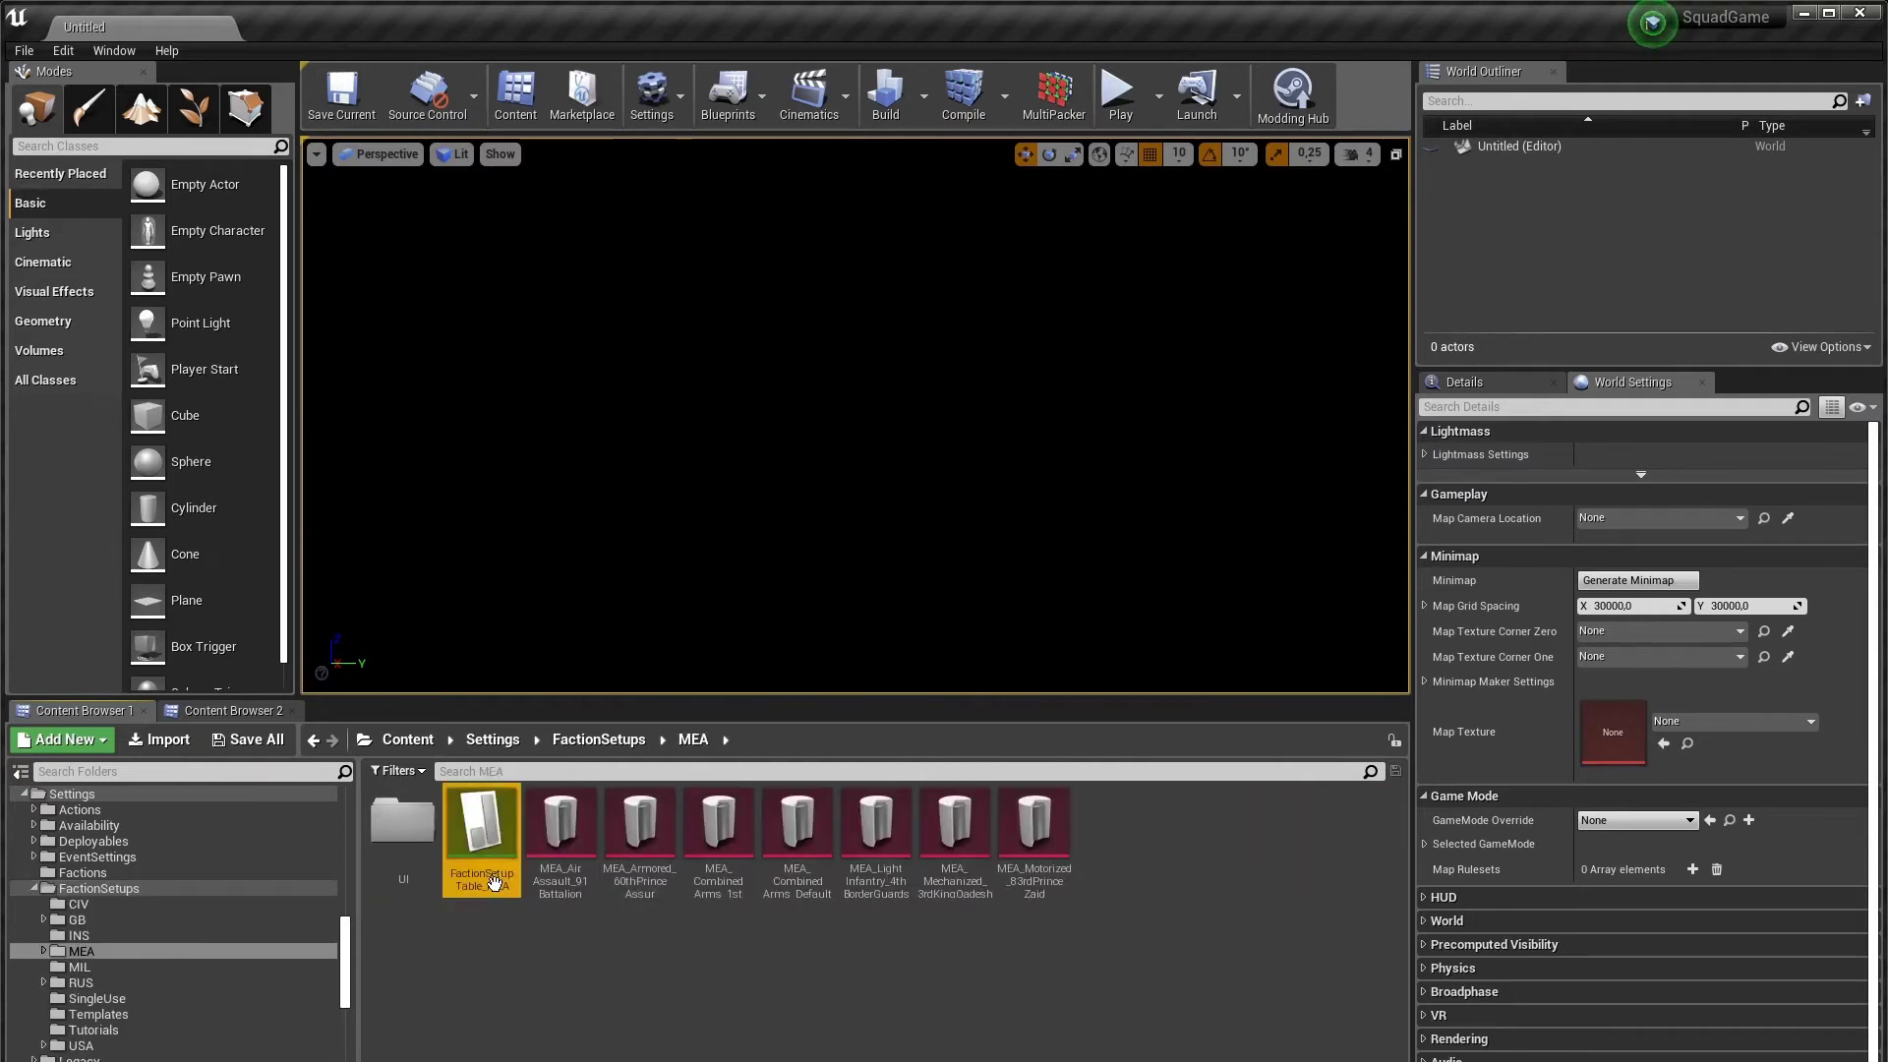
pyautogui.doubleClick(498, 860)
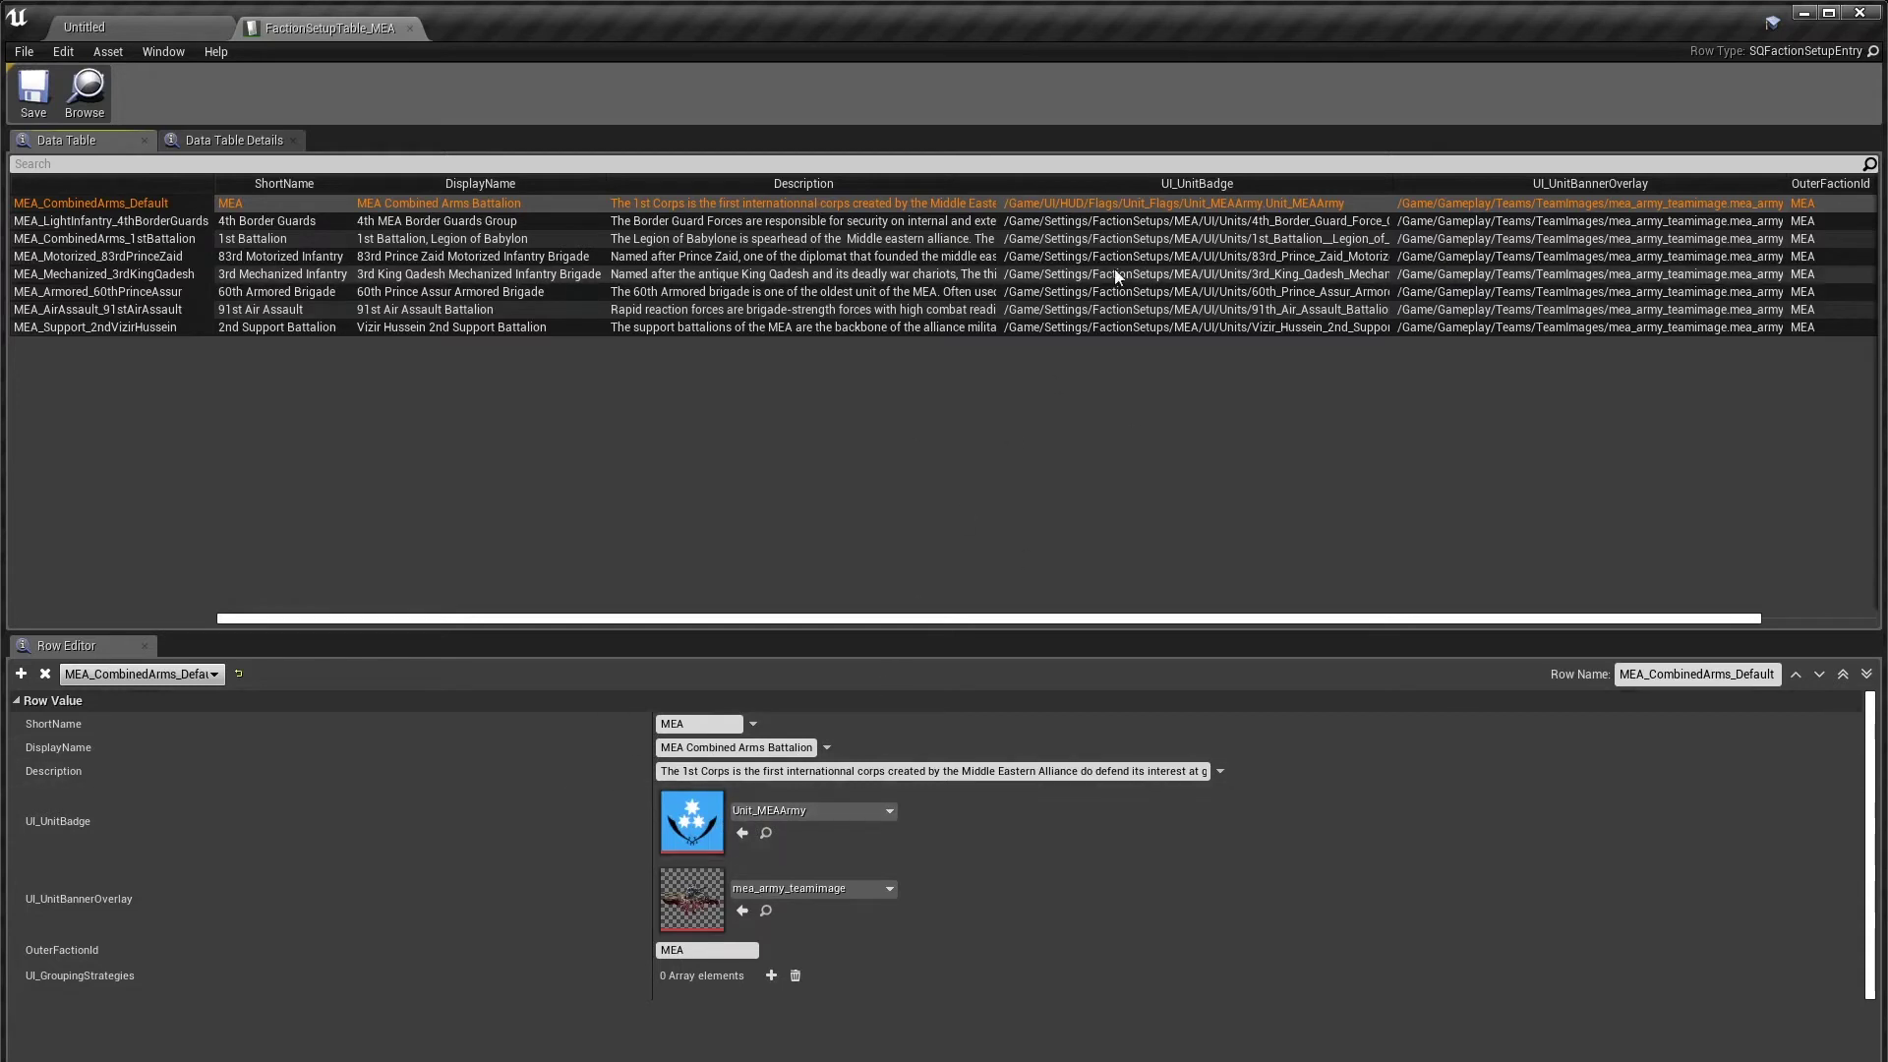
pyautogui.click(1141, 238)
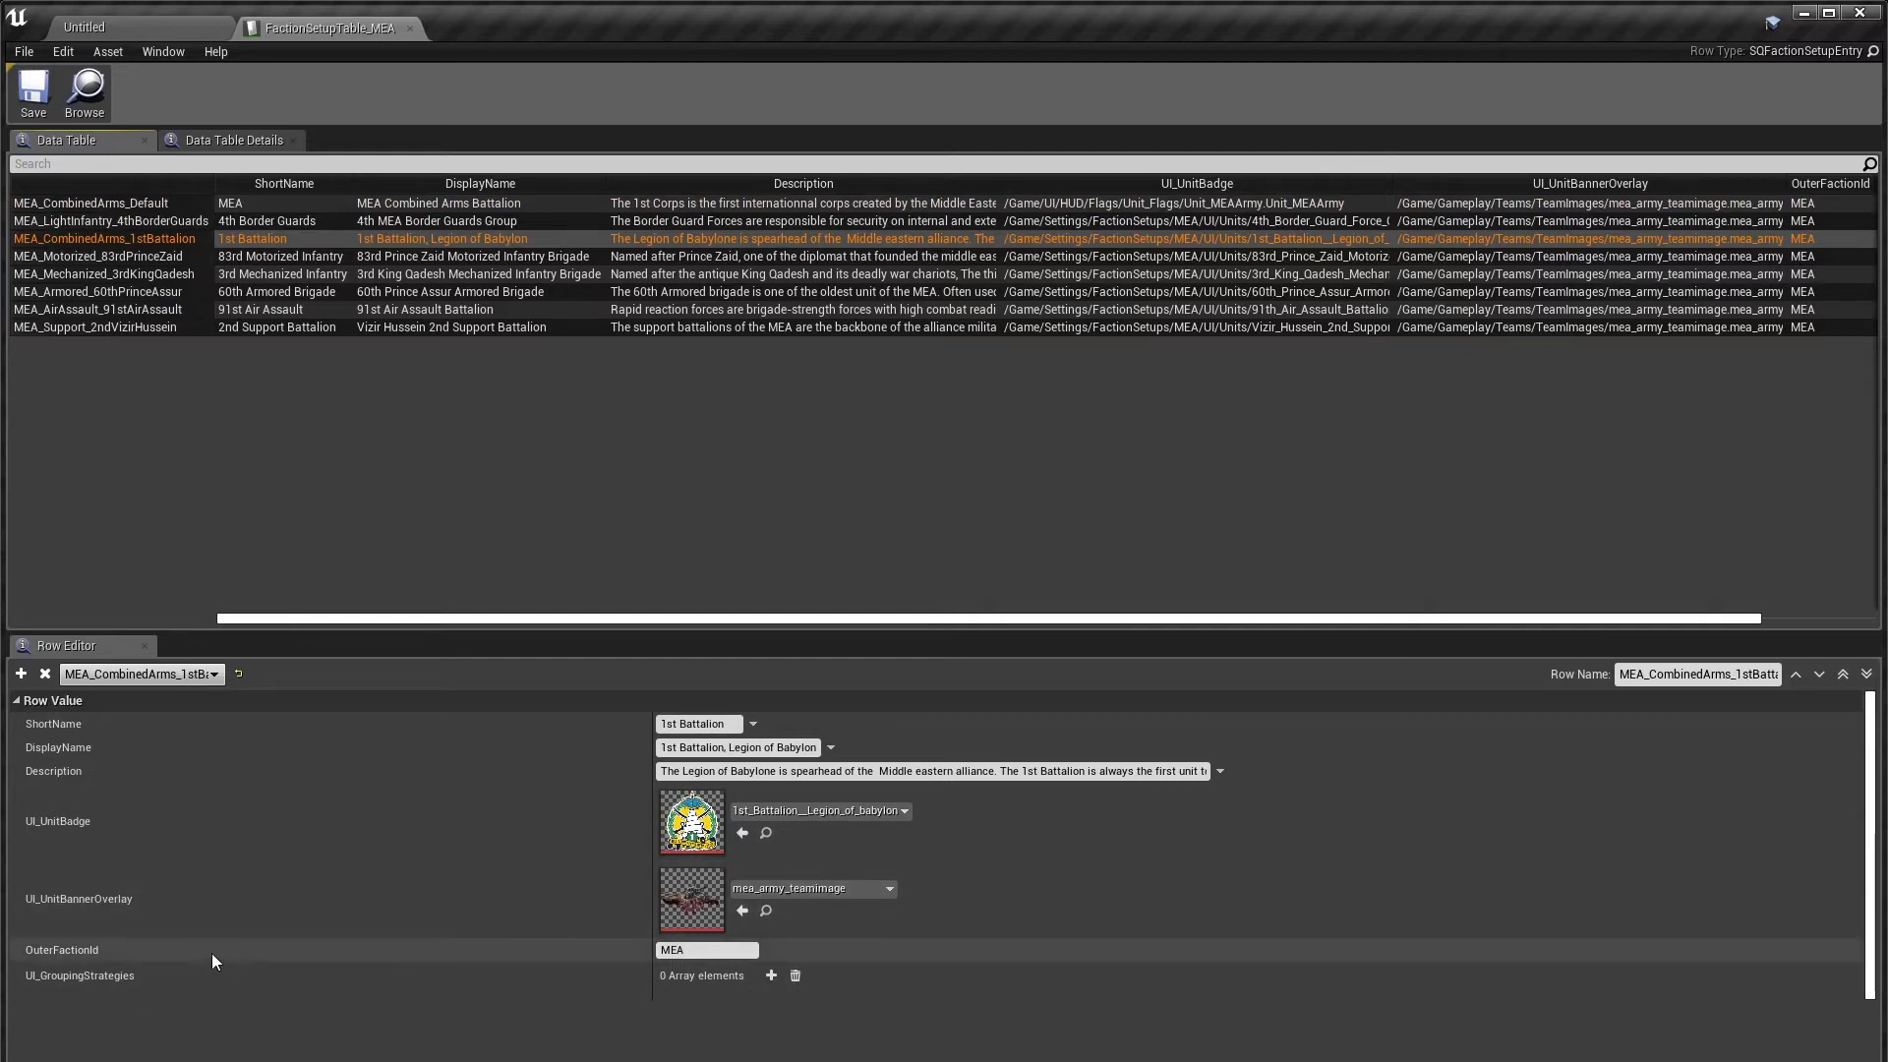
pyautogui.click(682, 951)
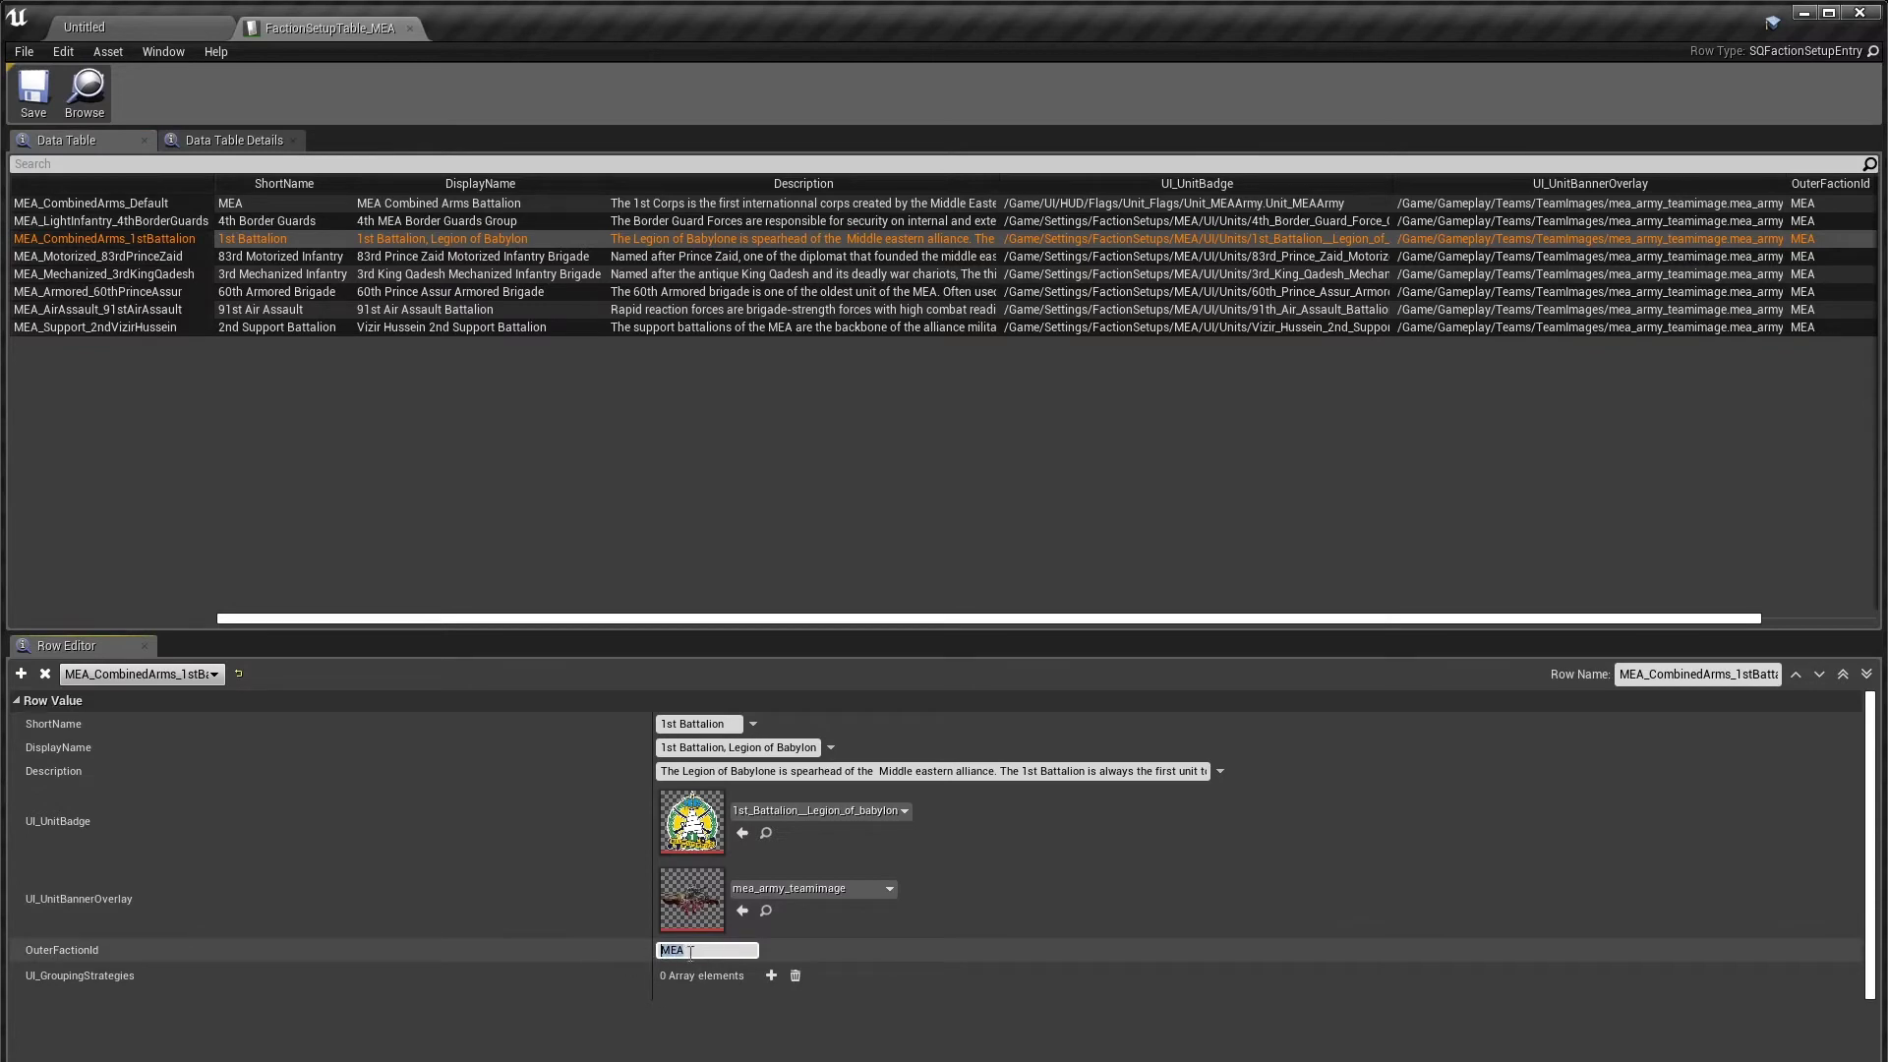
# Step: Open Faction_MEA from the Factions folder and compare its data row name with the 1st Battalion row's OuterFactionId in FactionSetupTable_MEA
pyautogui.click(162, 25)
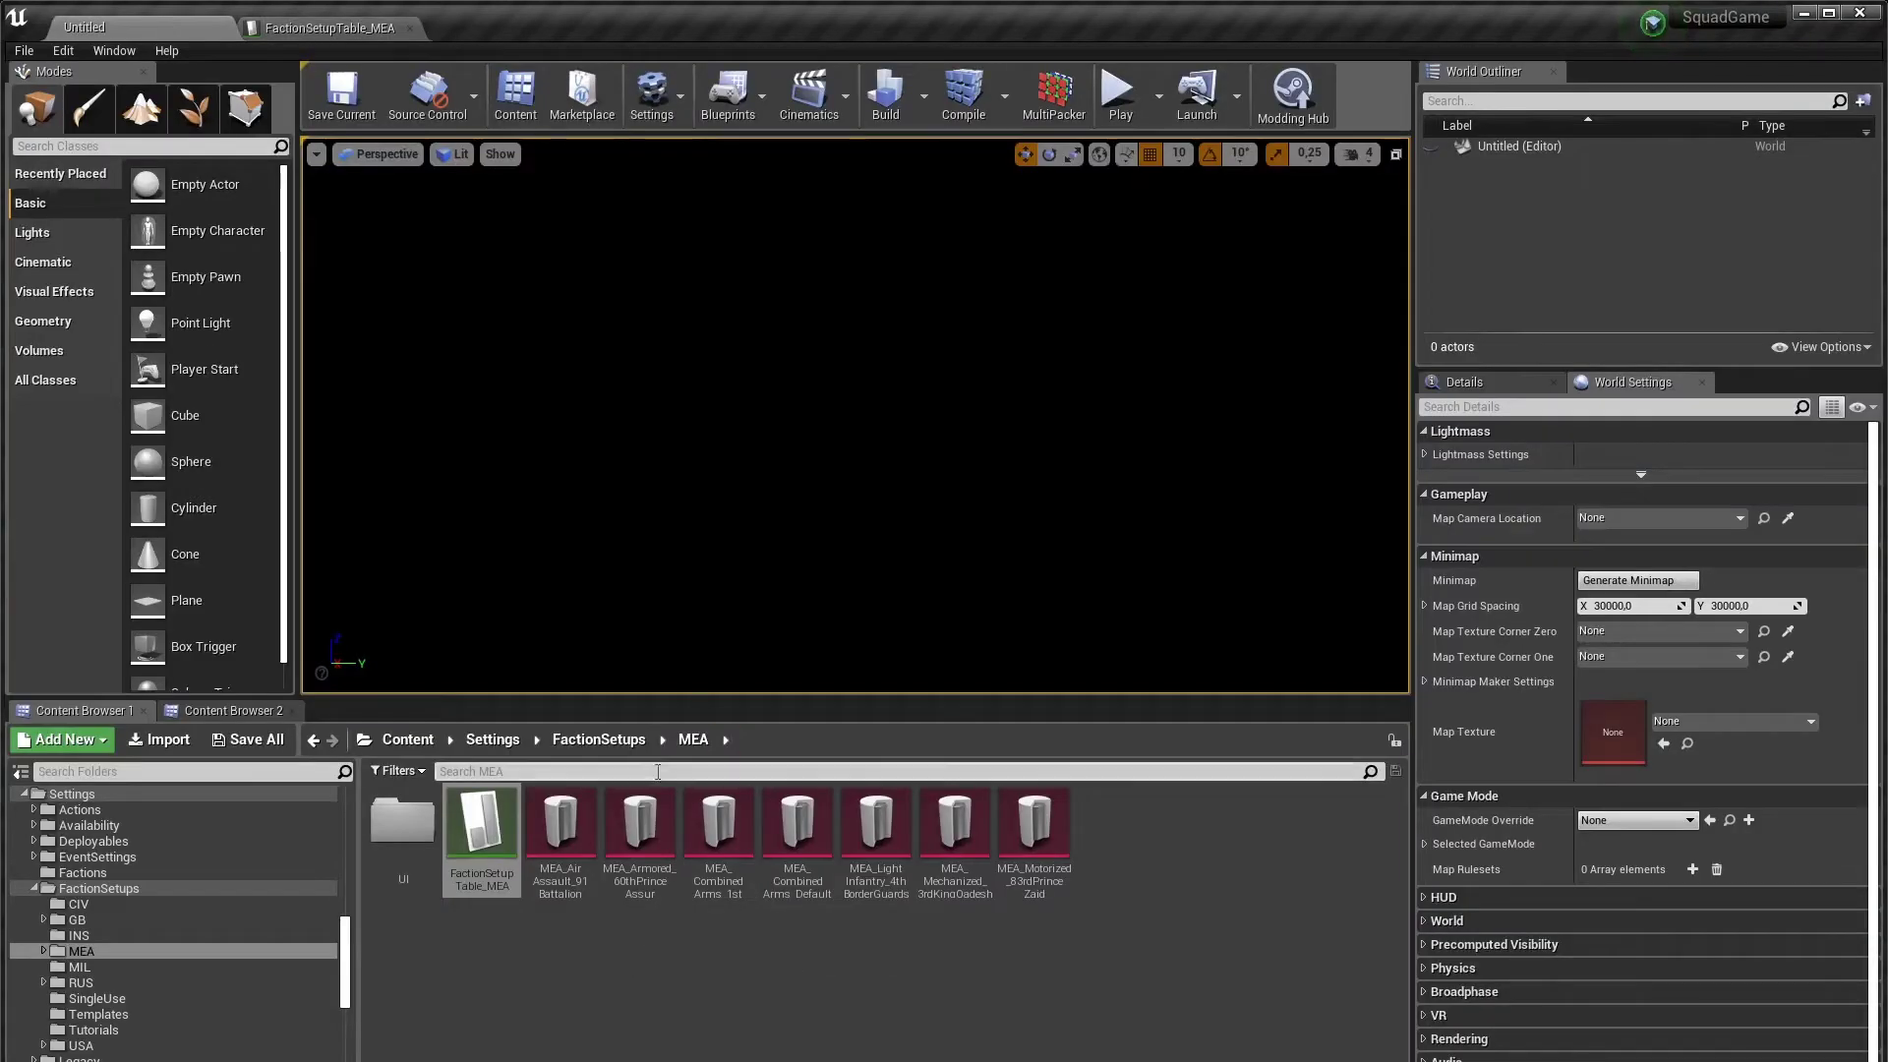
pyautogui.click(491, 739)
pyautogui.doubleClick(718, 826)
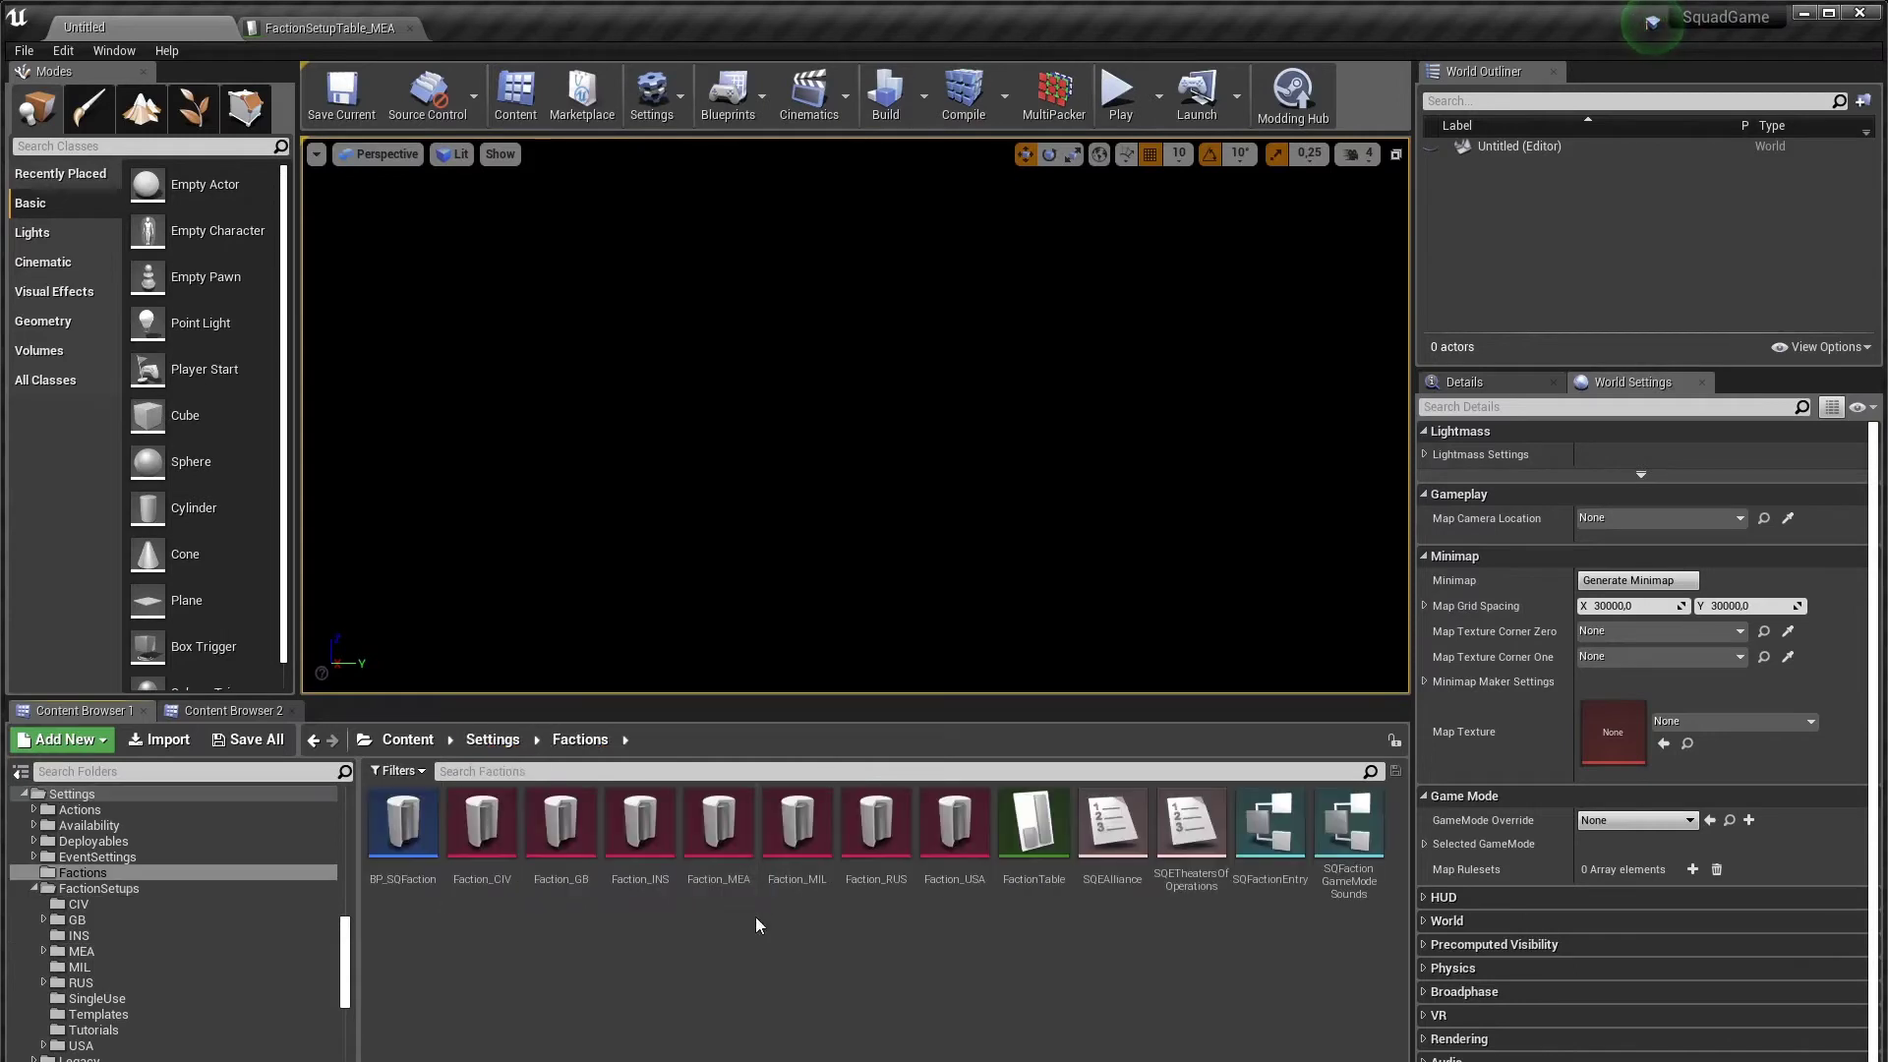
pyautogui.click(717, 826)
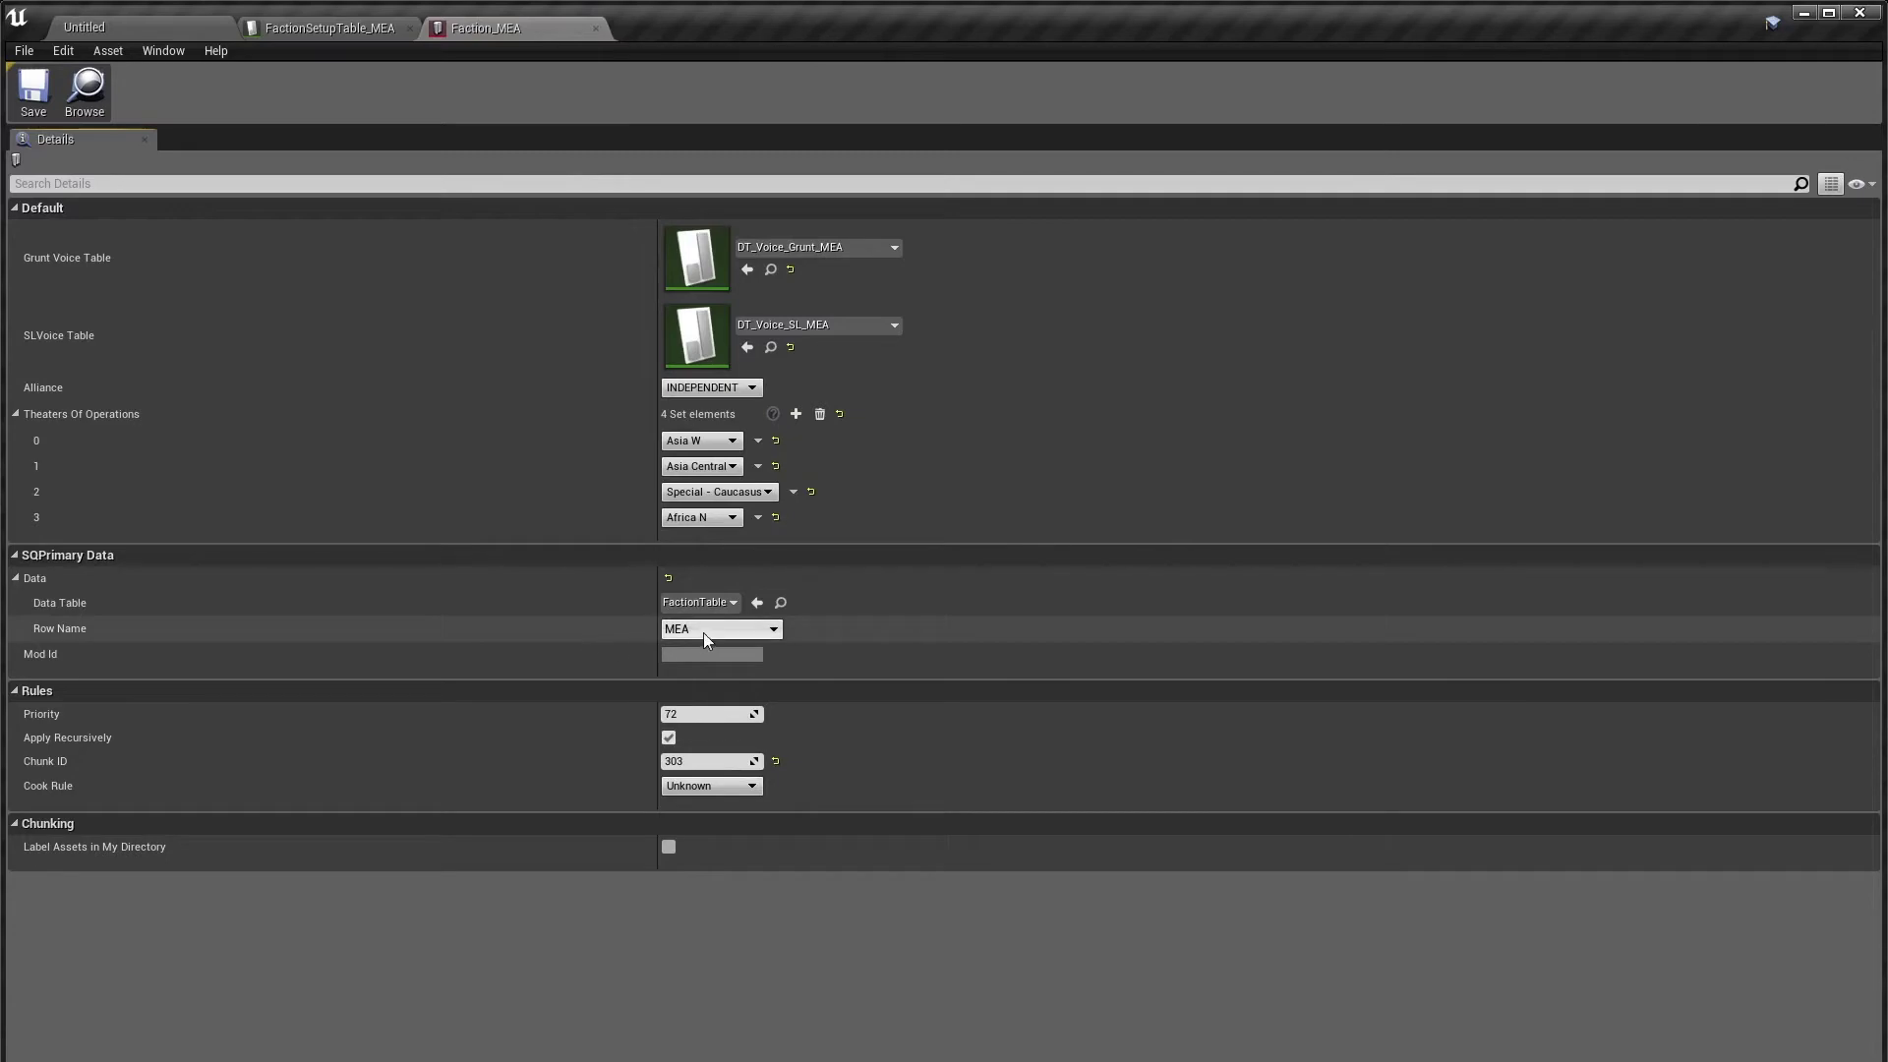
pyautogui.click(329, 28)
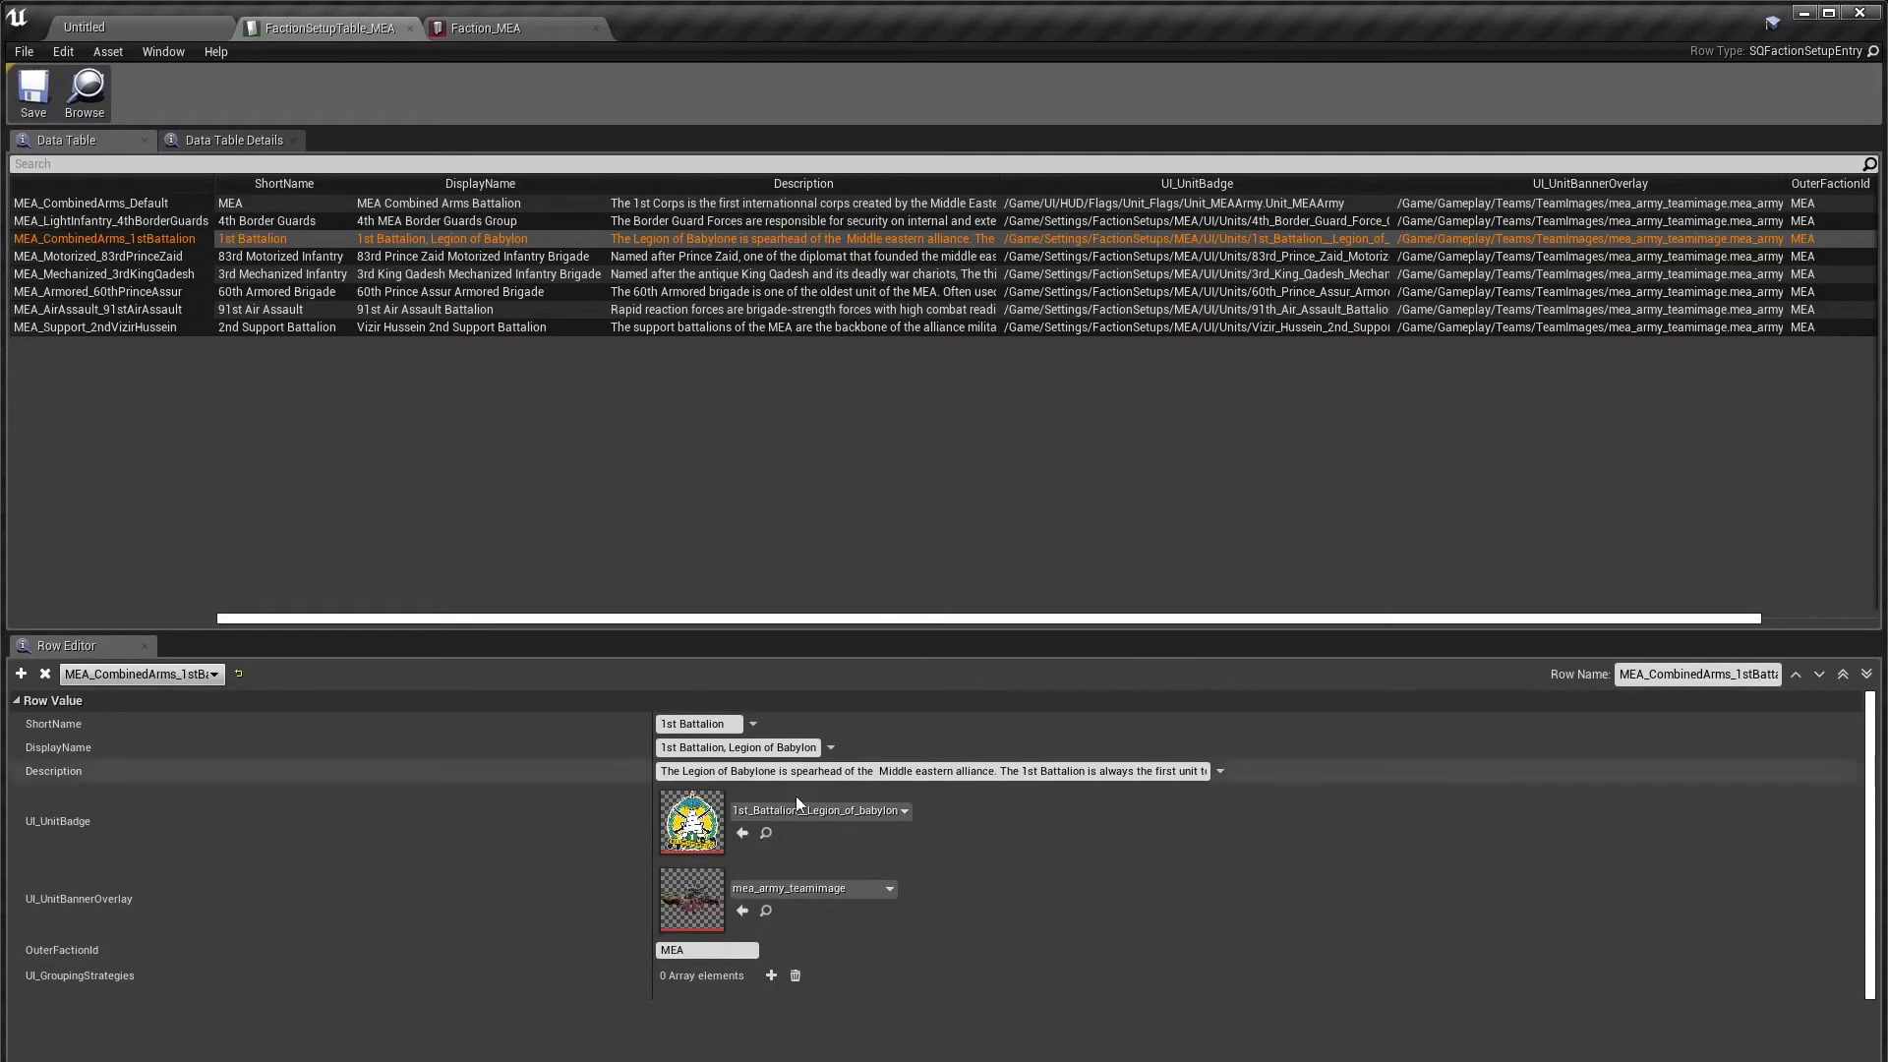
pyautogui.click(679, 950)
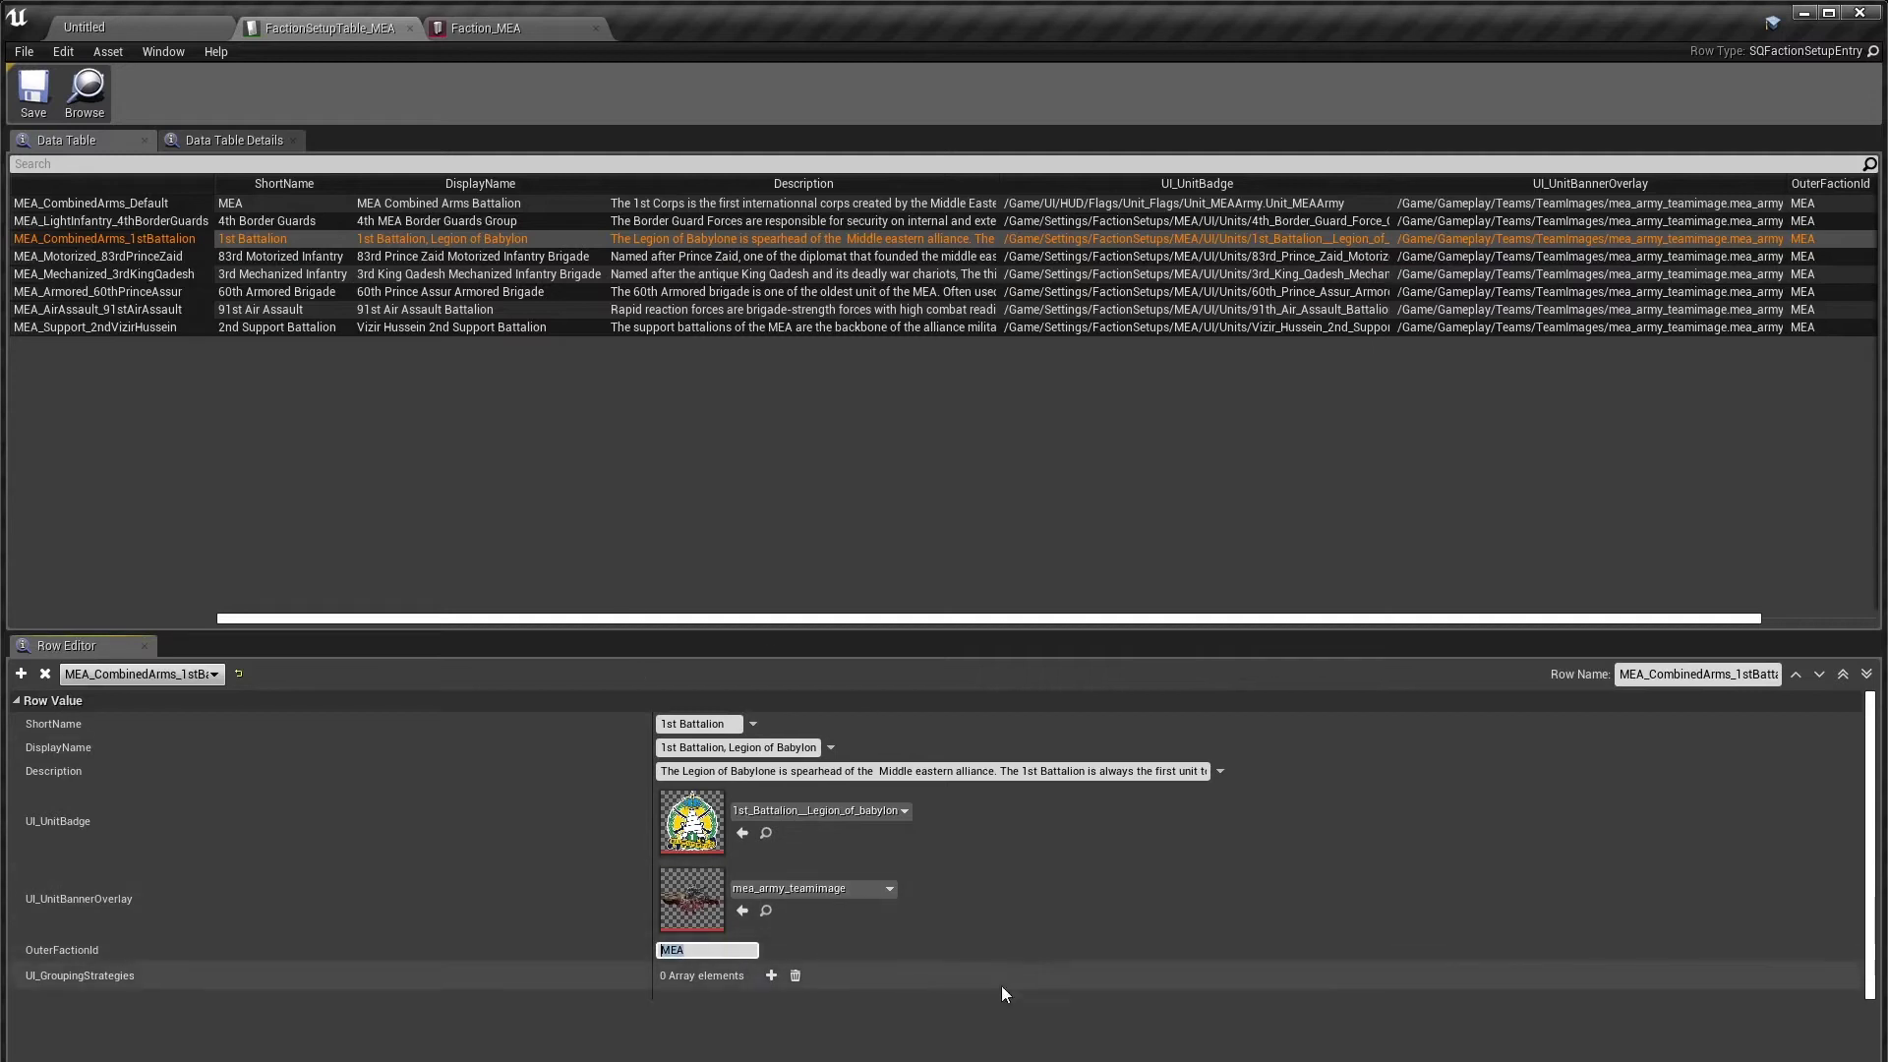
# Step: Open the MEA_Mechanized_3rdKingQadesh data asset from the MEA folder under FactionSetups
pyautogui.click(721, 952)
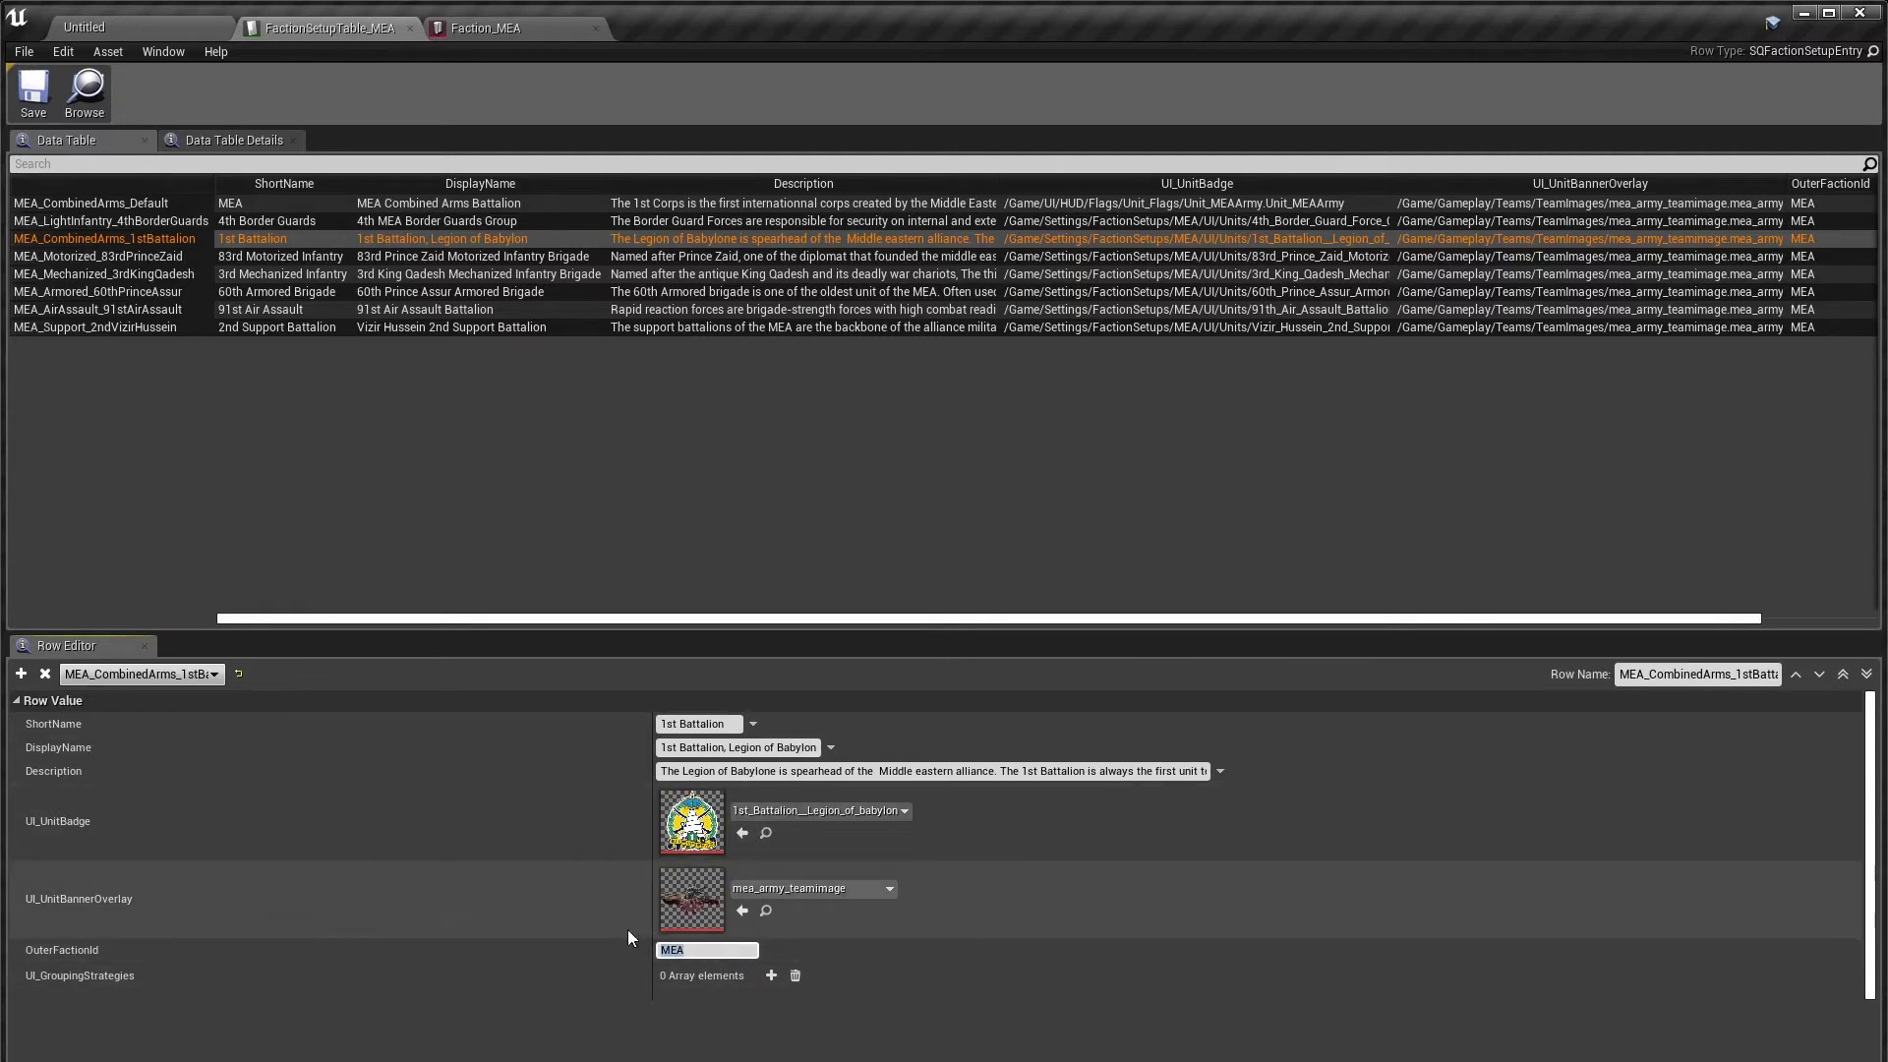
pyautogui.click(410, 28)
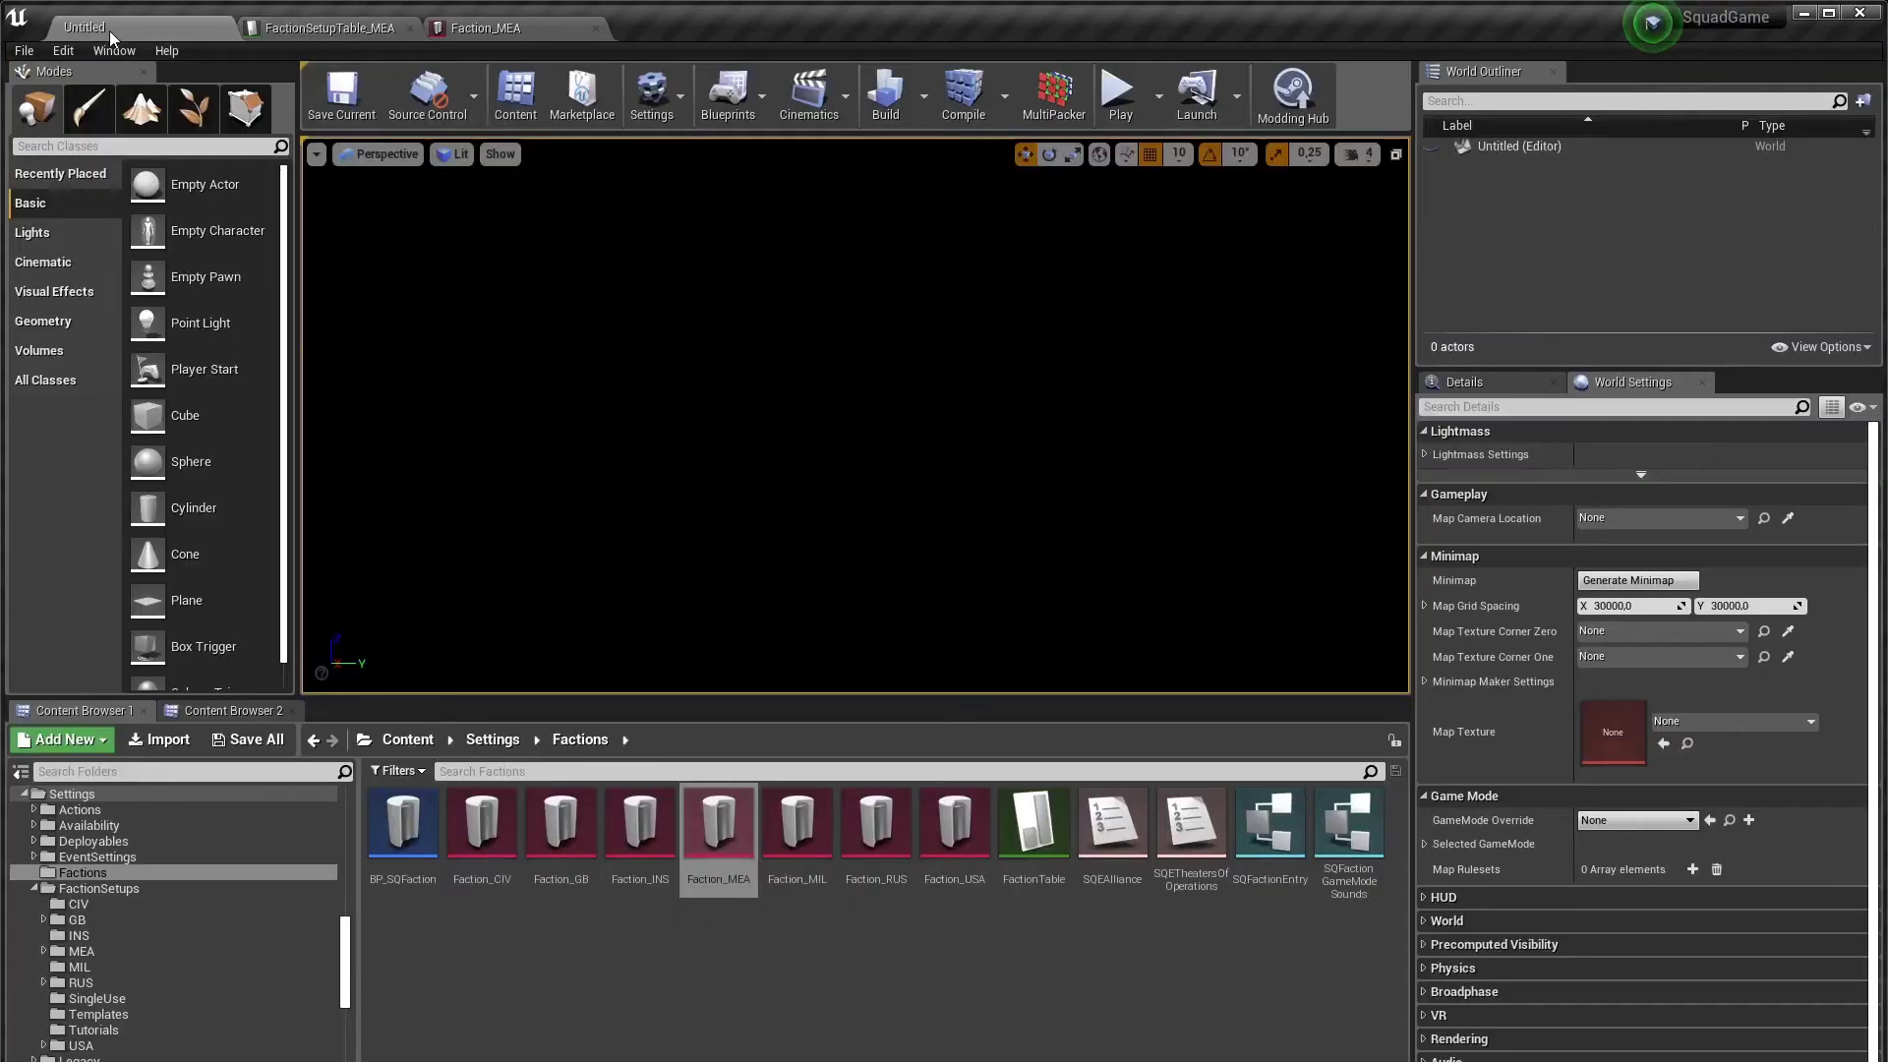
pyautogui.click(493, 739)
pyautogui.doubleClick(802, 831)
pyautogui.doubleClick(644, 821)
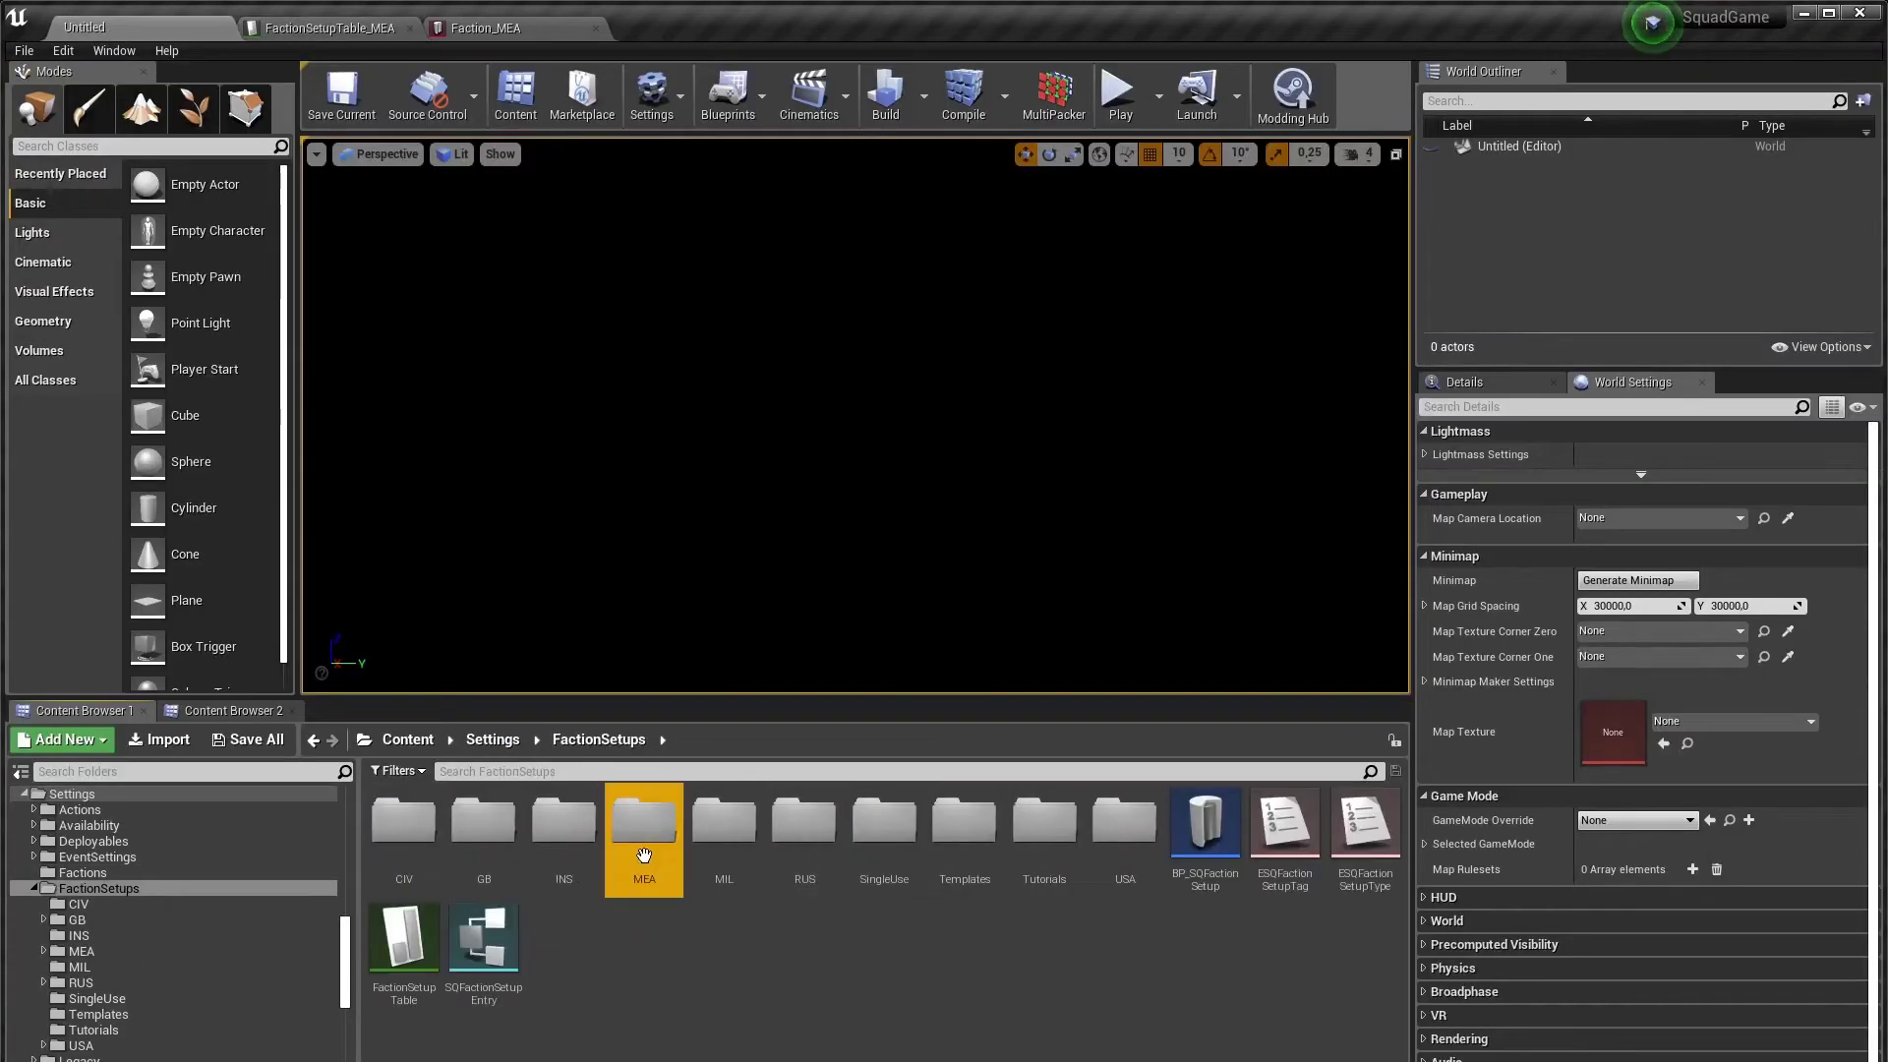
pyautogui.click(924, 854)
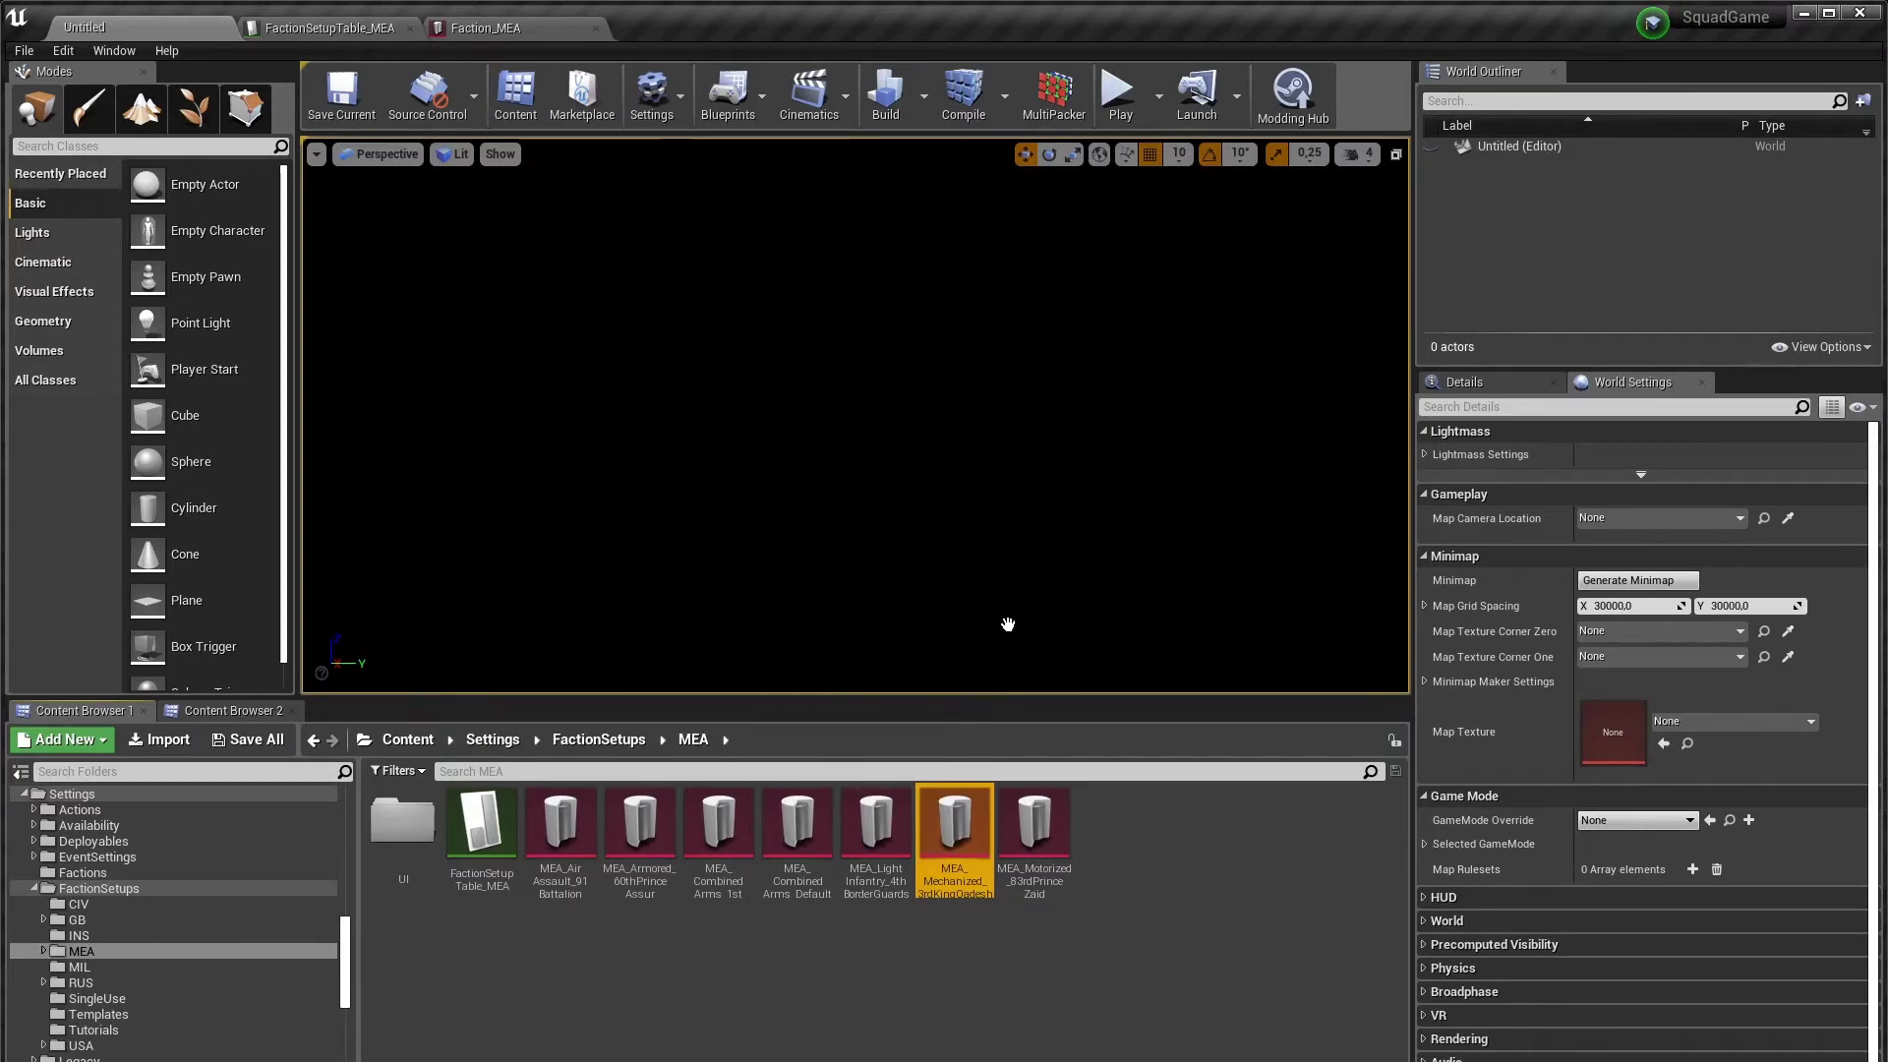
pyautogui.doubleClick(954, 831)
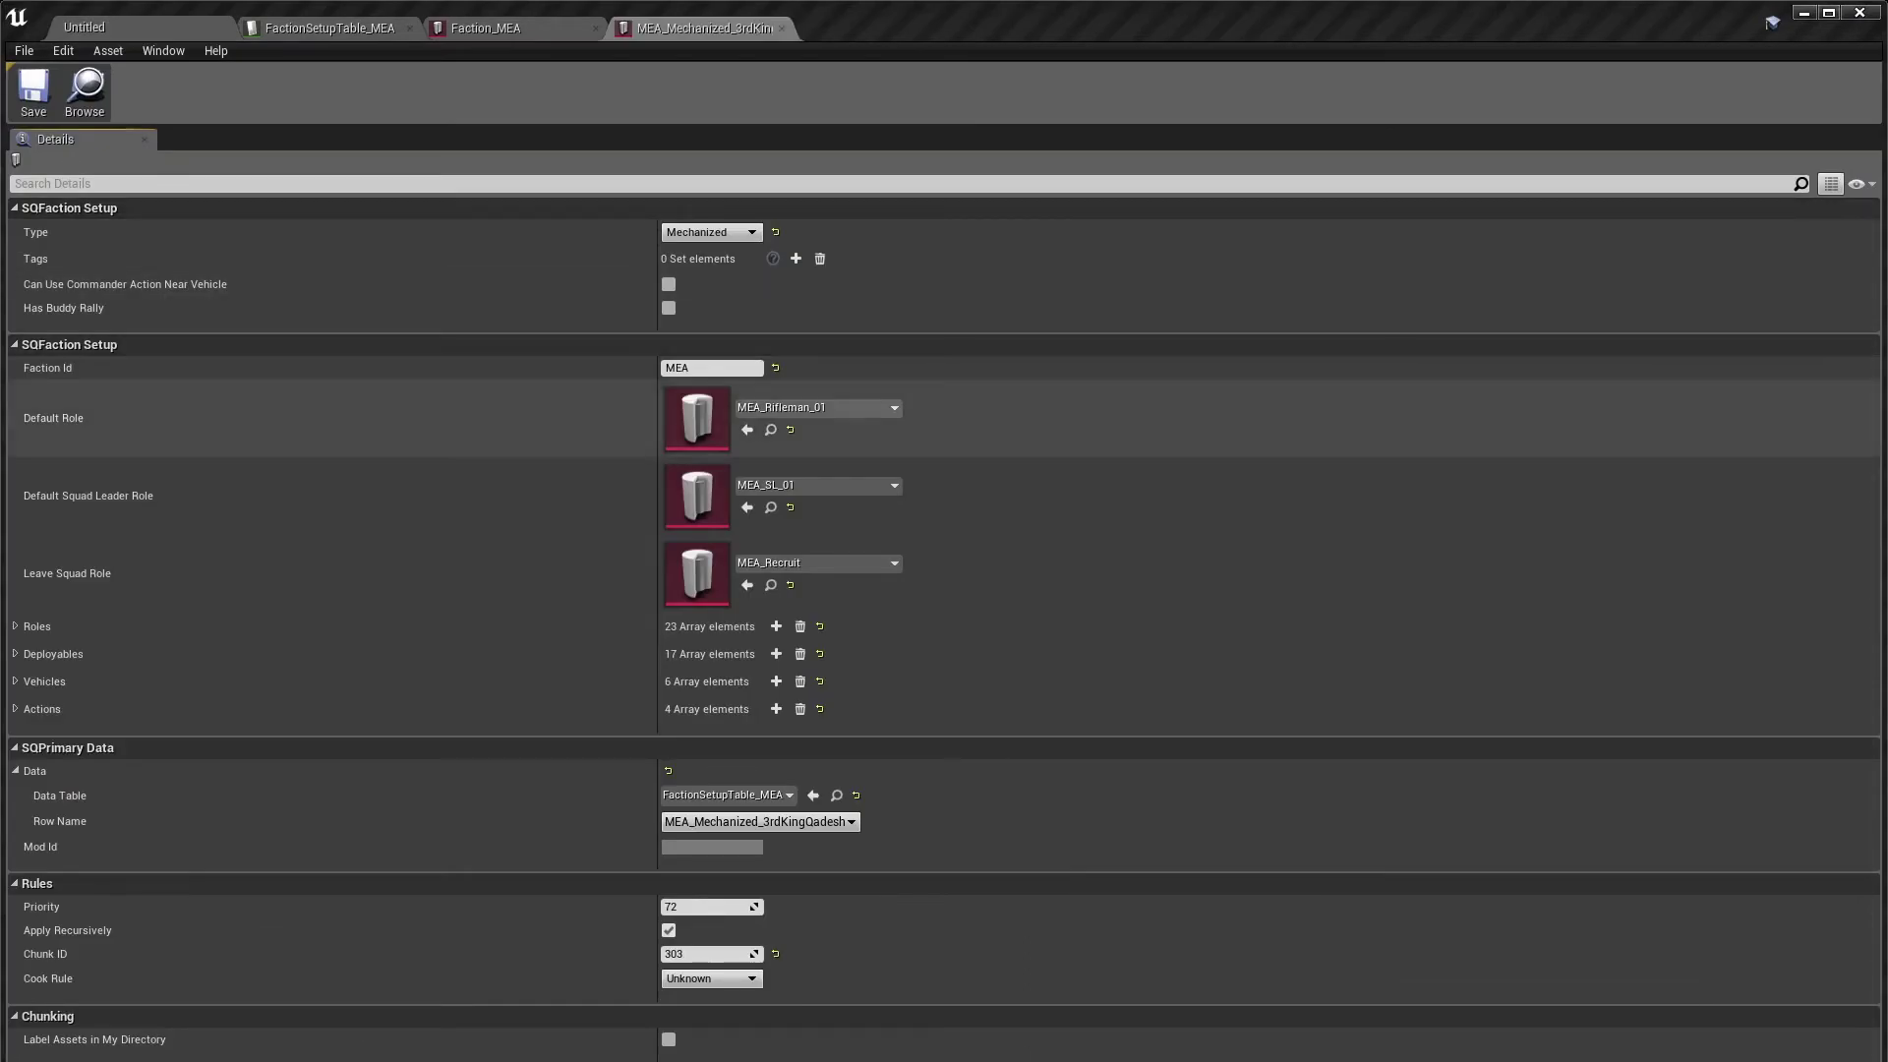
# Step: Inspect the mechanized setup's Faction Id and data row settings, and compare them with the rows in FactionSetupTable_MEA
pyautogui.click(698, 367)
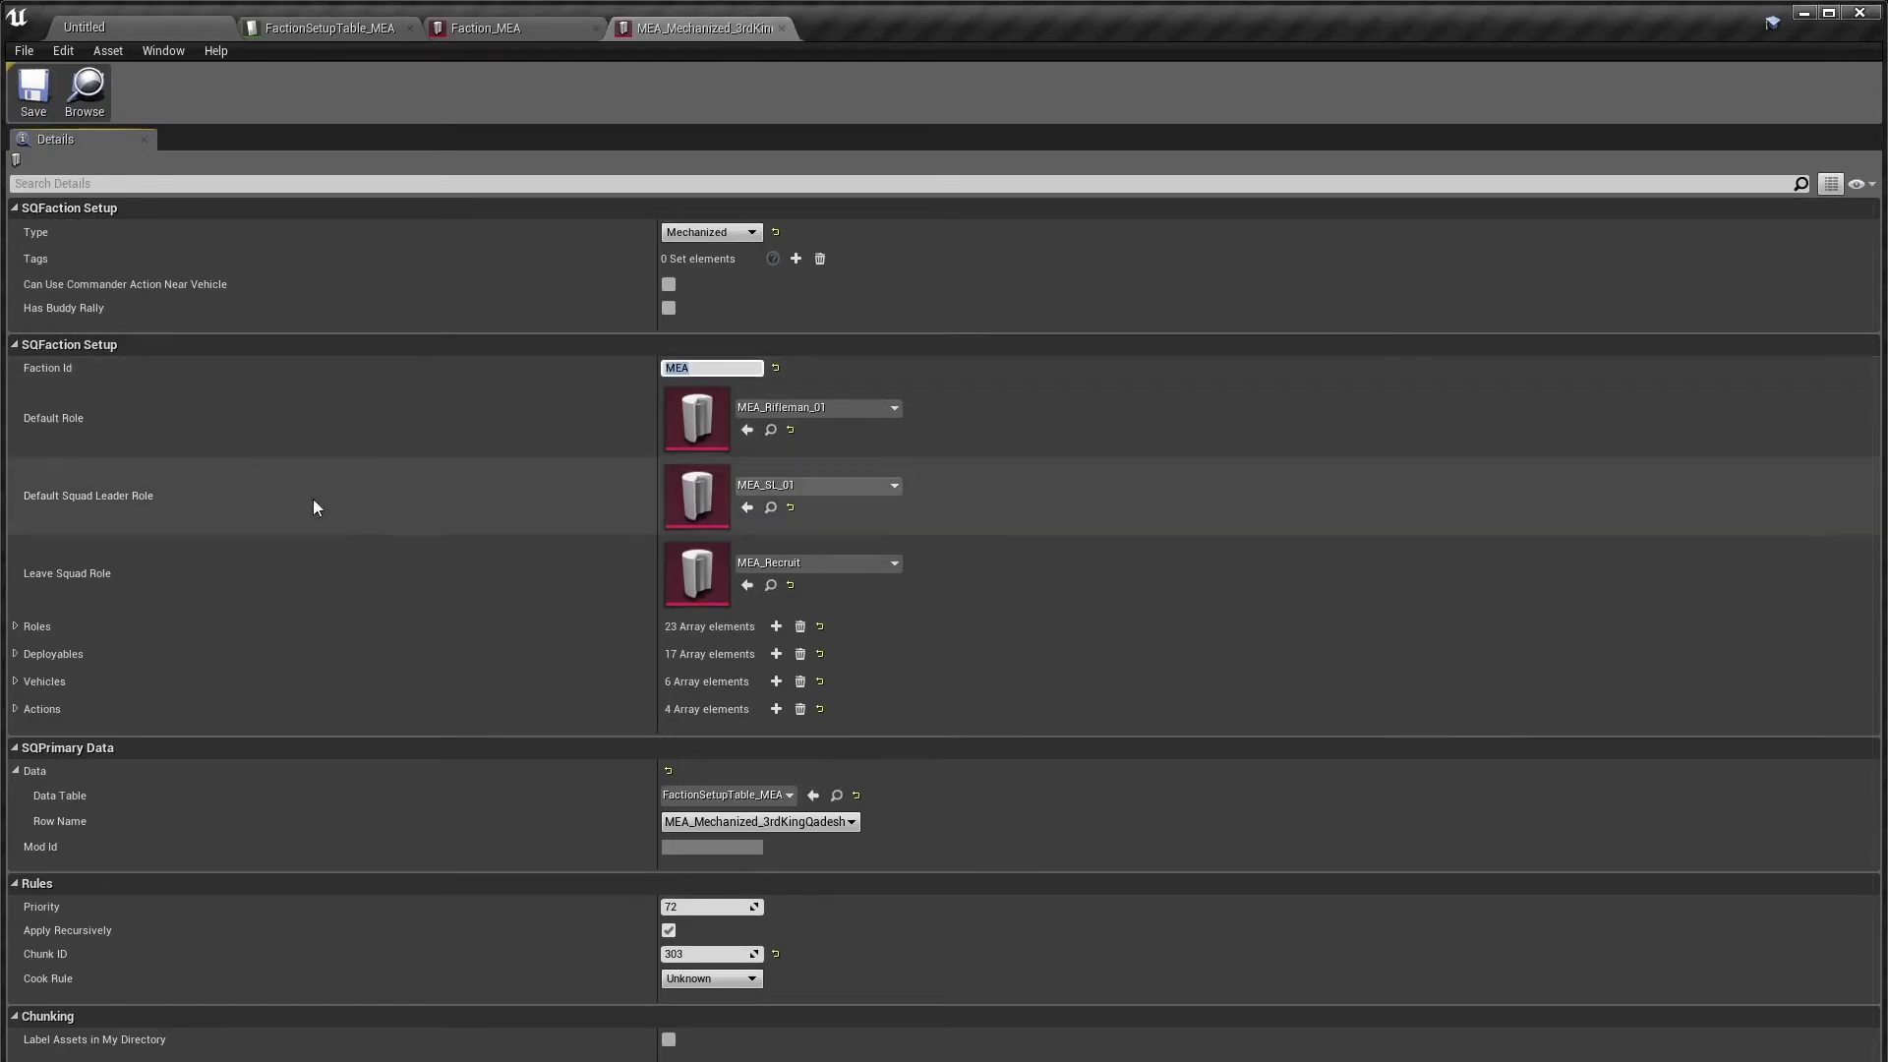
pyautogui.scroll(-1, 240, 765)
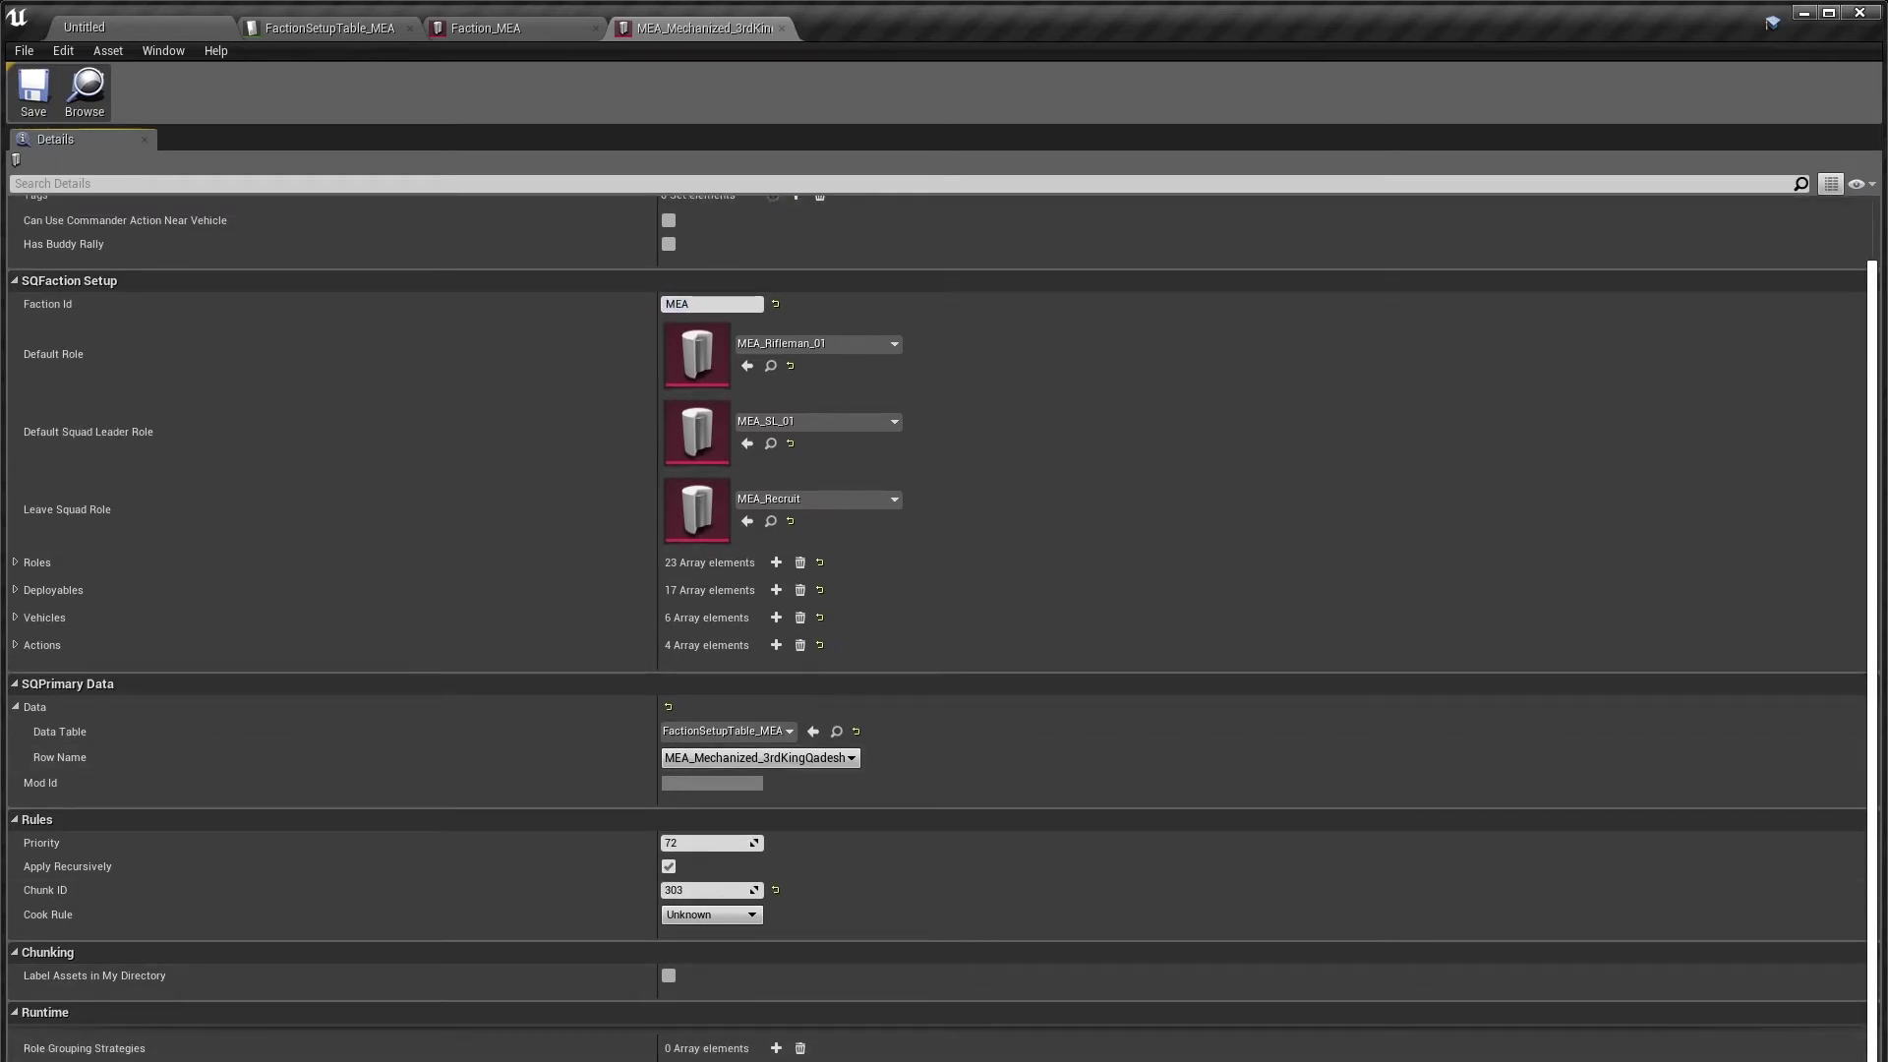
pyautogui.click(339, 31)
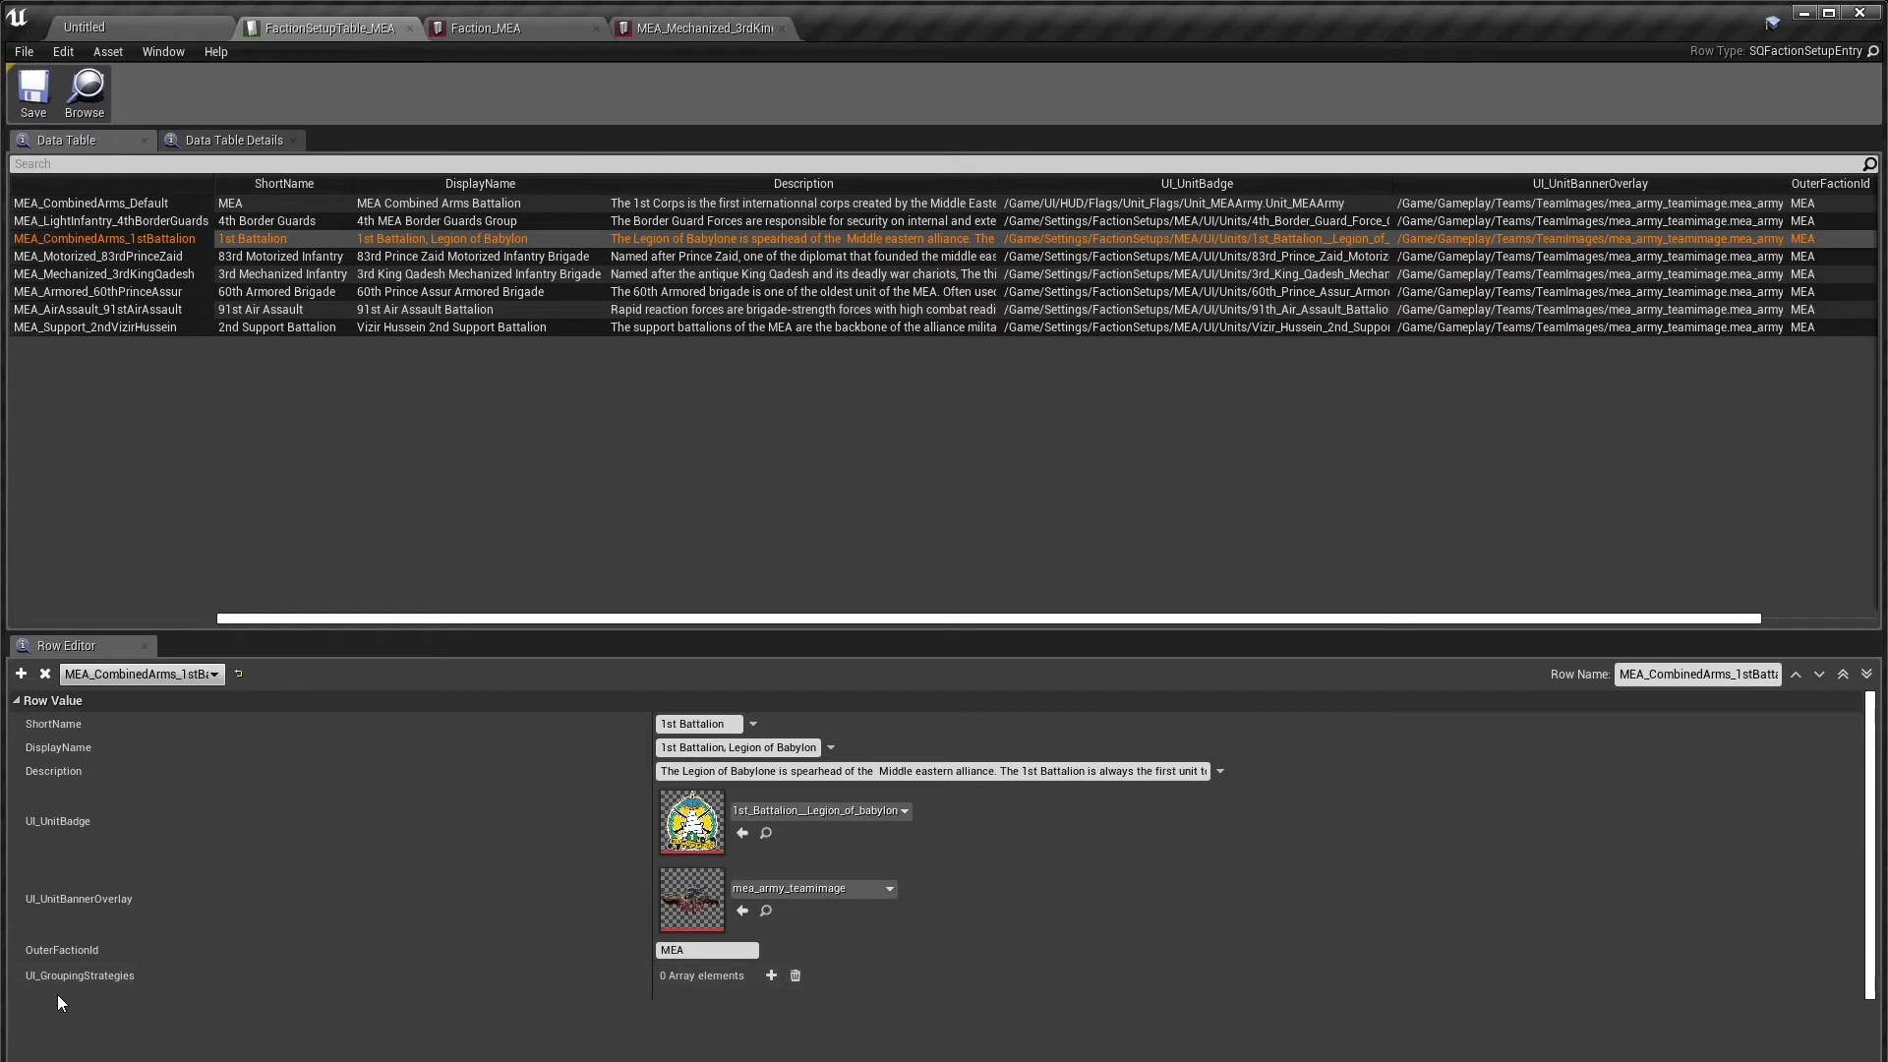
pyautogui.click(704, 30)
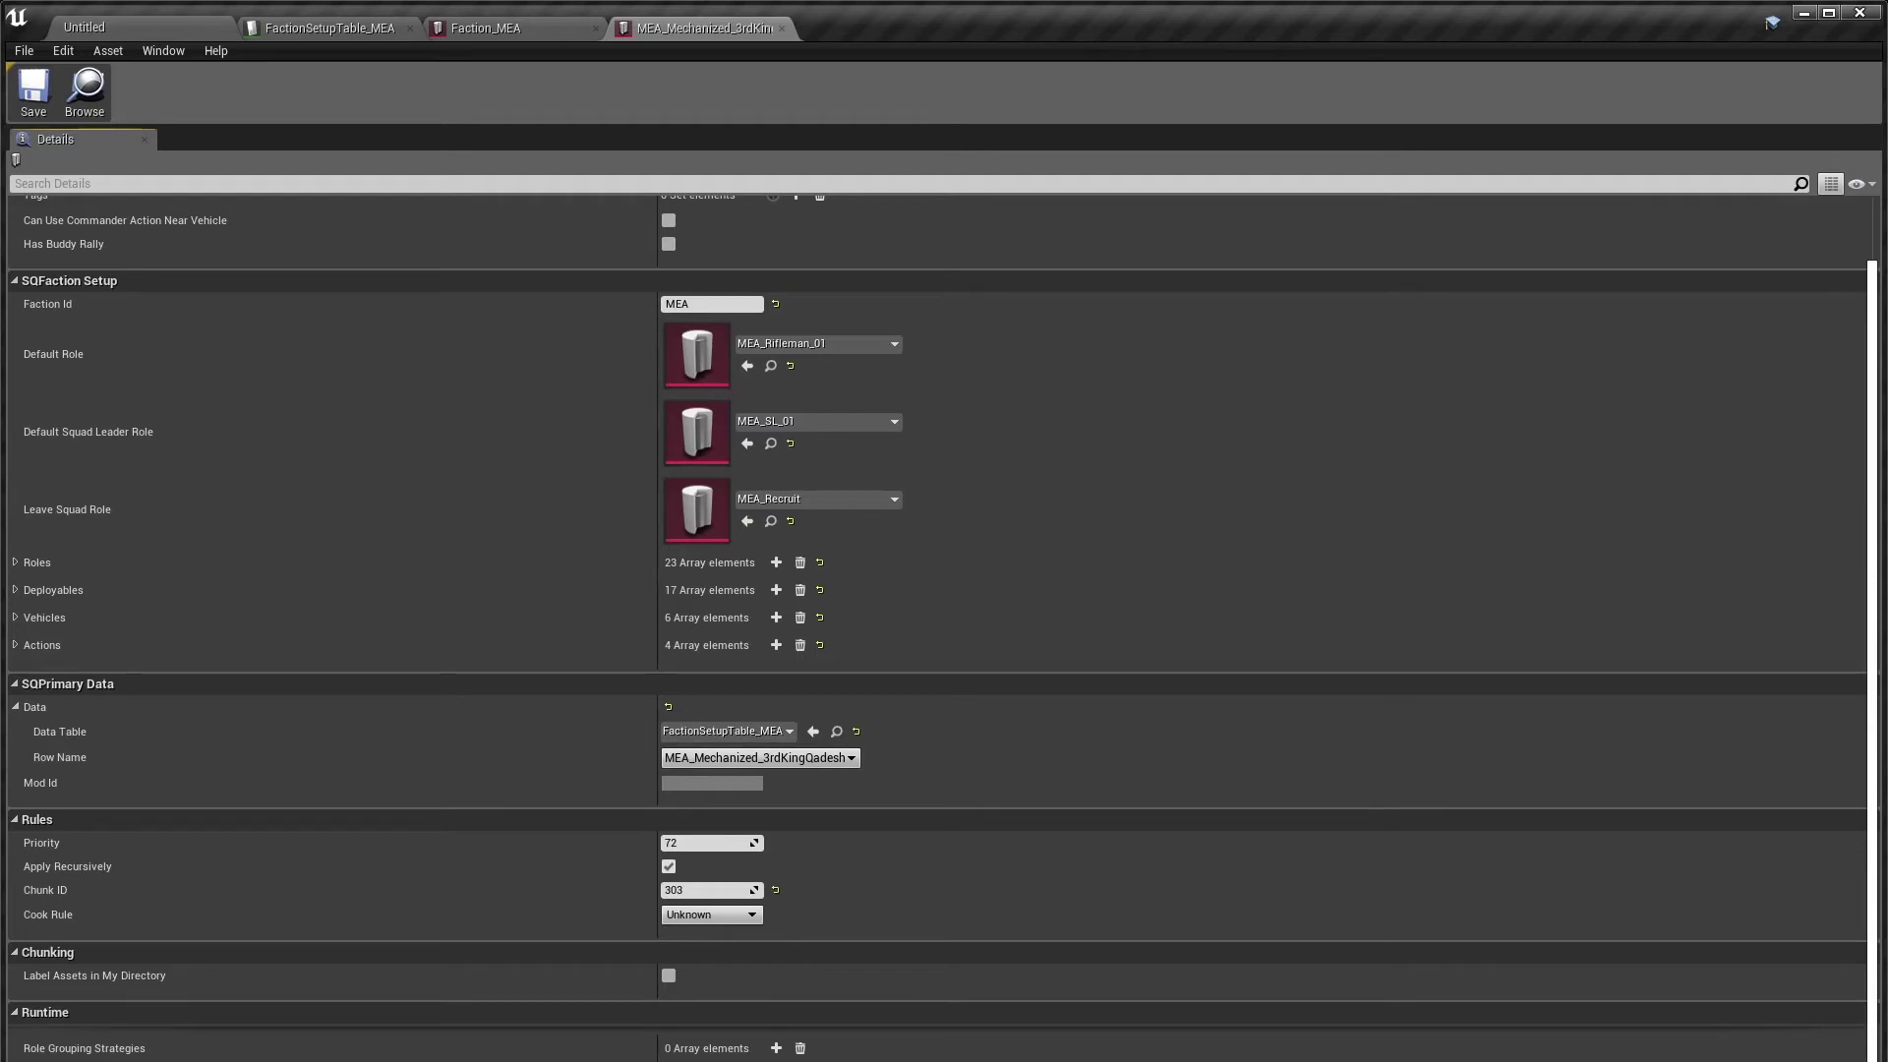
# Step: Add a trial element to the mechanized setup's Tags set, and empty the set again
pyautogui.scroll(2, 128, 1037)
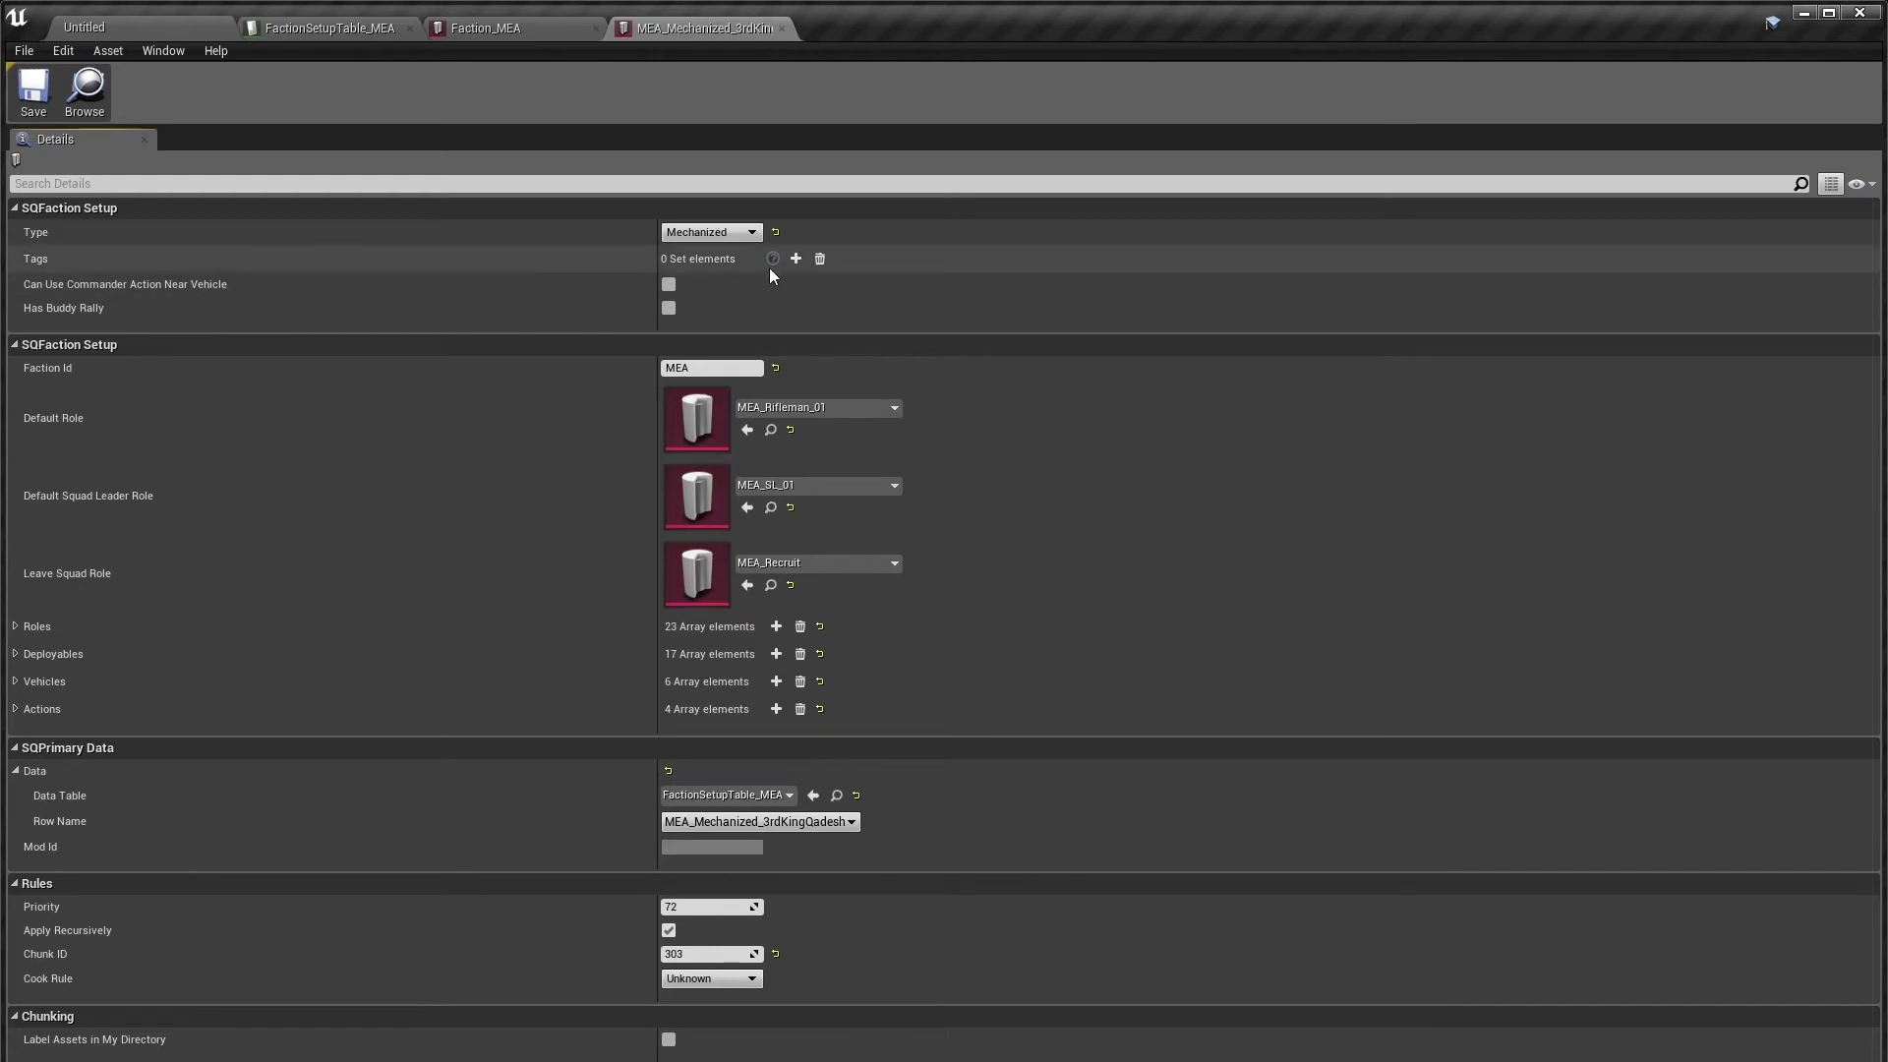
pyautogui.click(796, 259)
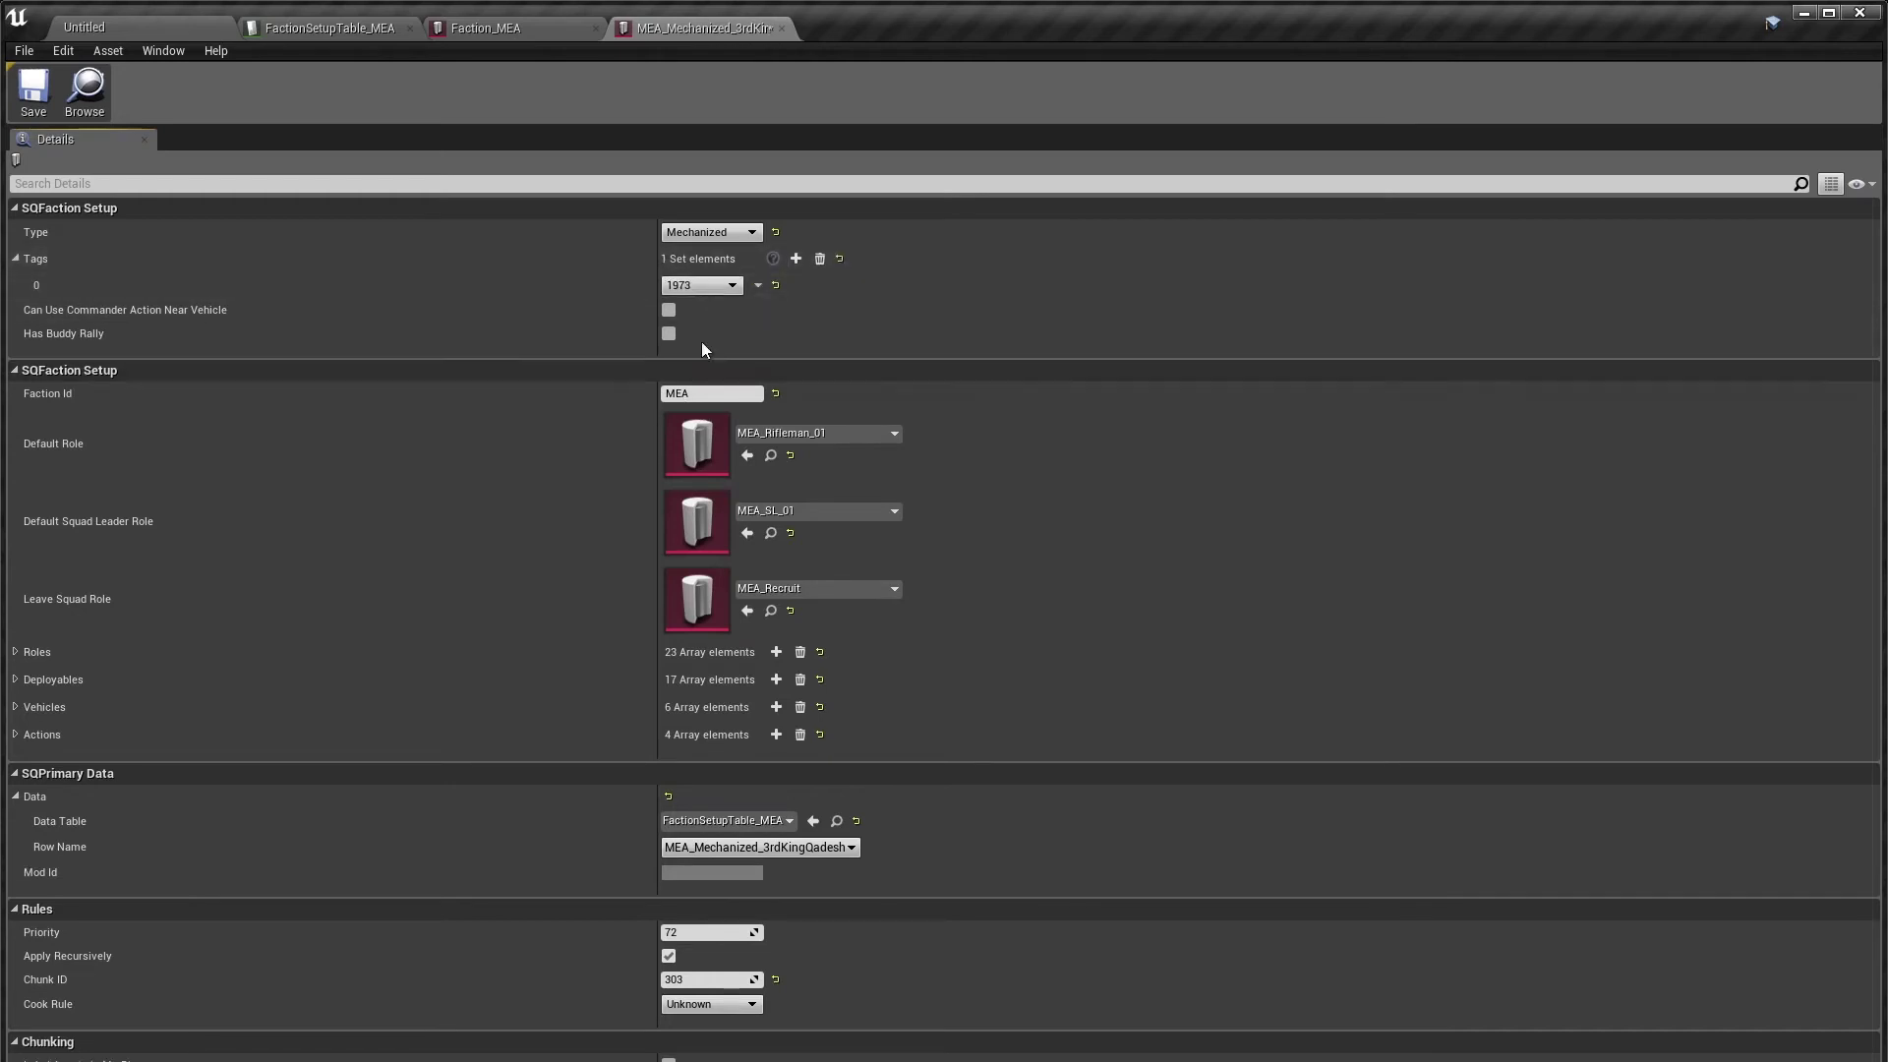
pyautogui.click(820, 258)
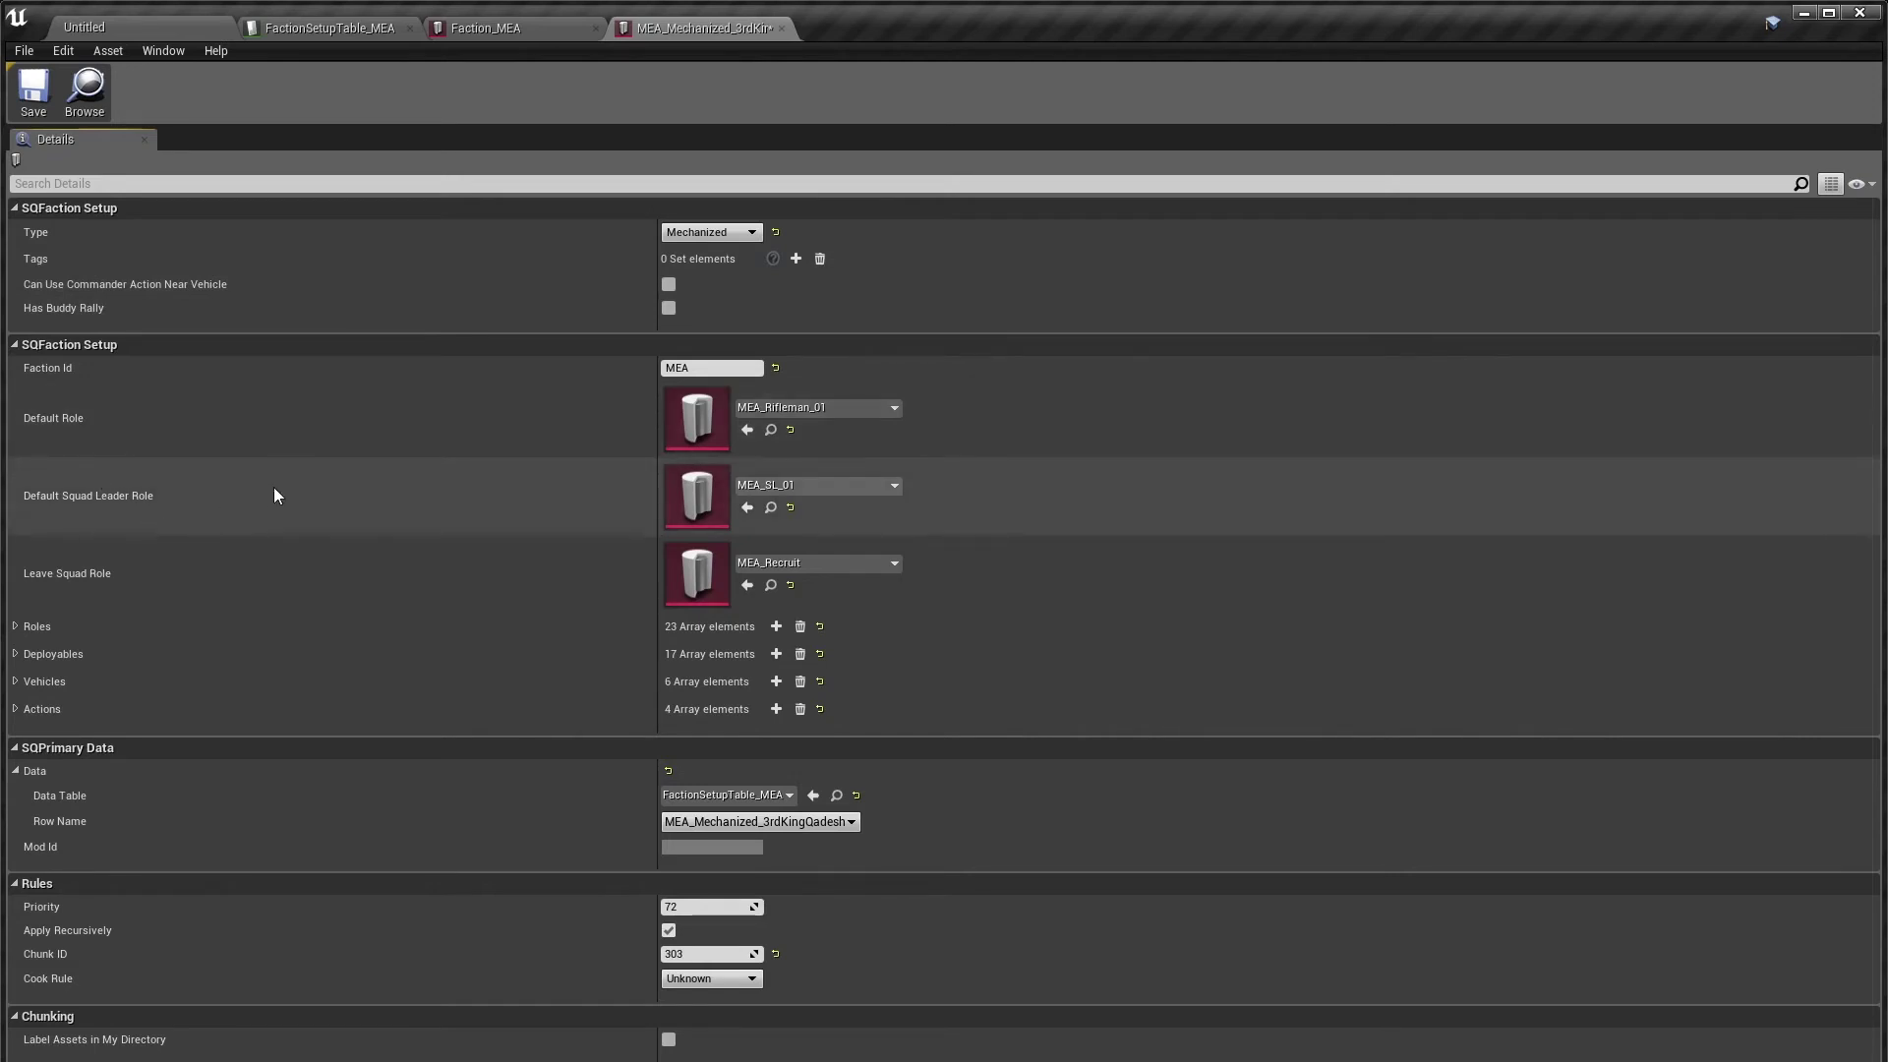
# Step: Expand the mechanized setup's Roles and Deployables arrays to look over their entries, and collapse Deployables
pyautogui.click(15, 626)
pyautogui.scroll(-2, 383, 602)
pyautogui.scroll(-2, 368, 621)
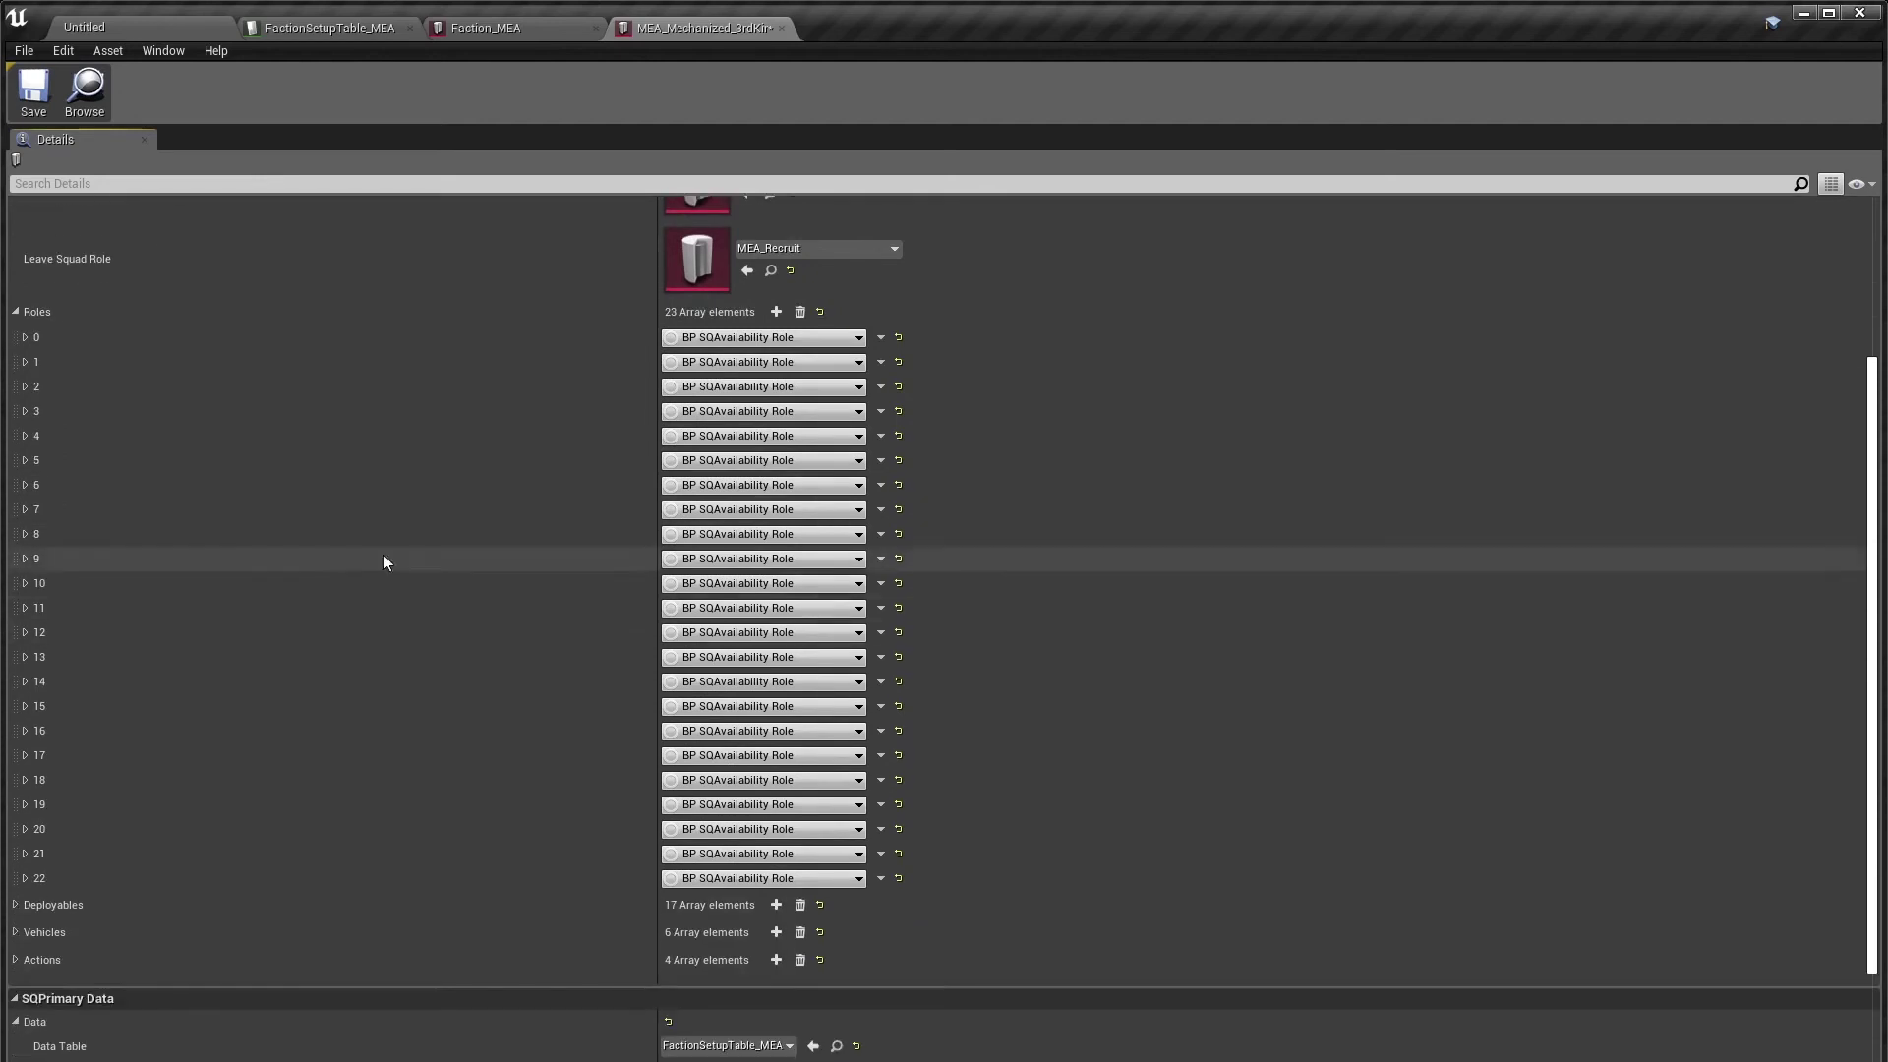
pyautogui.click(16, 904)
pyautogui.scroll(-2, 135, 910)
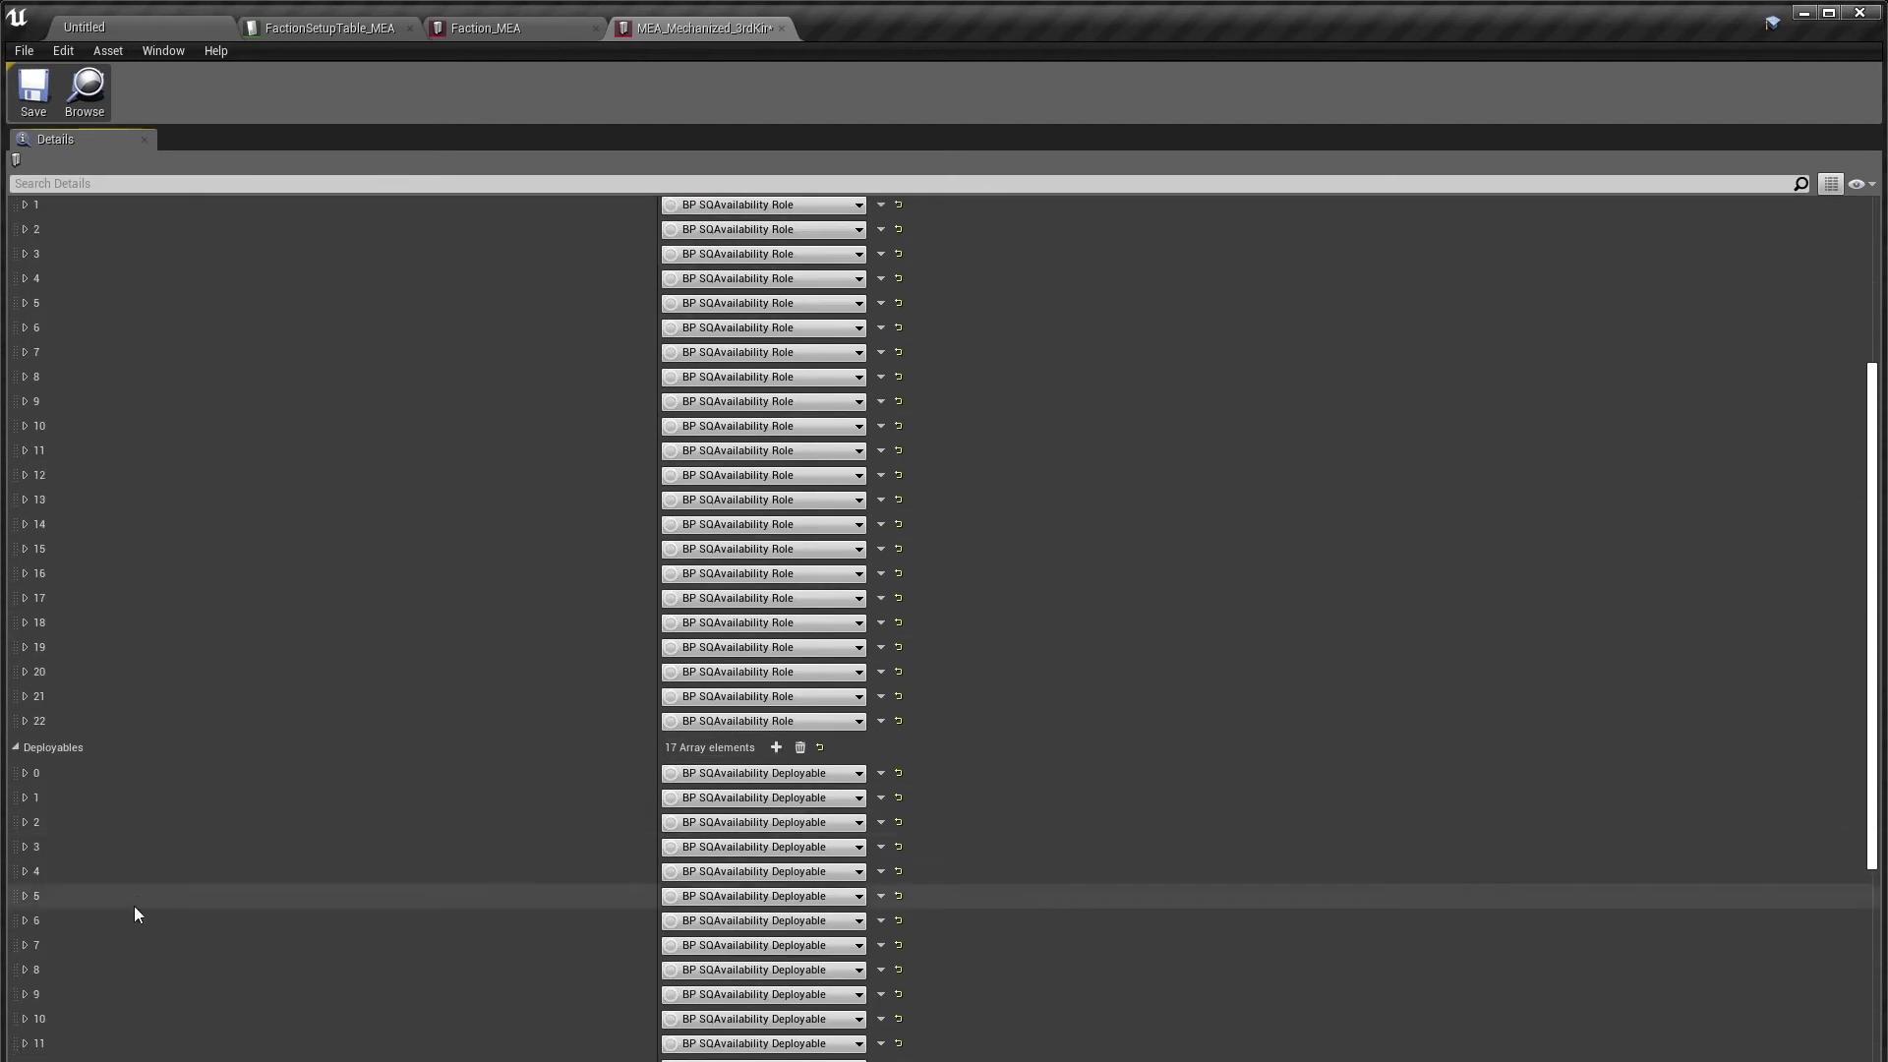
pyautogui.scroll(2, 97, 751)
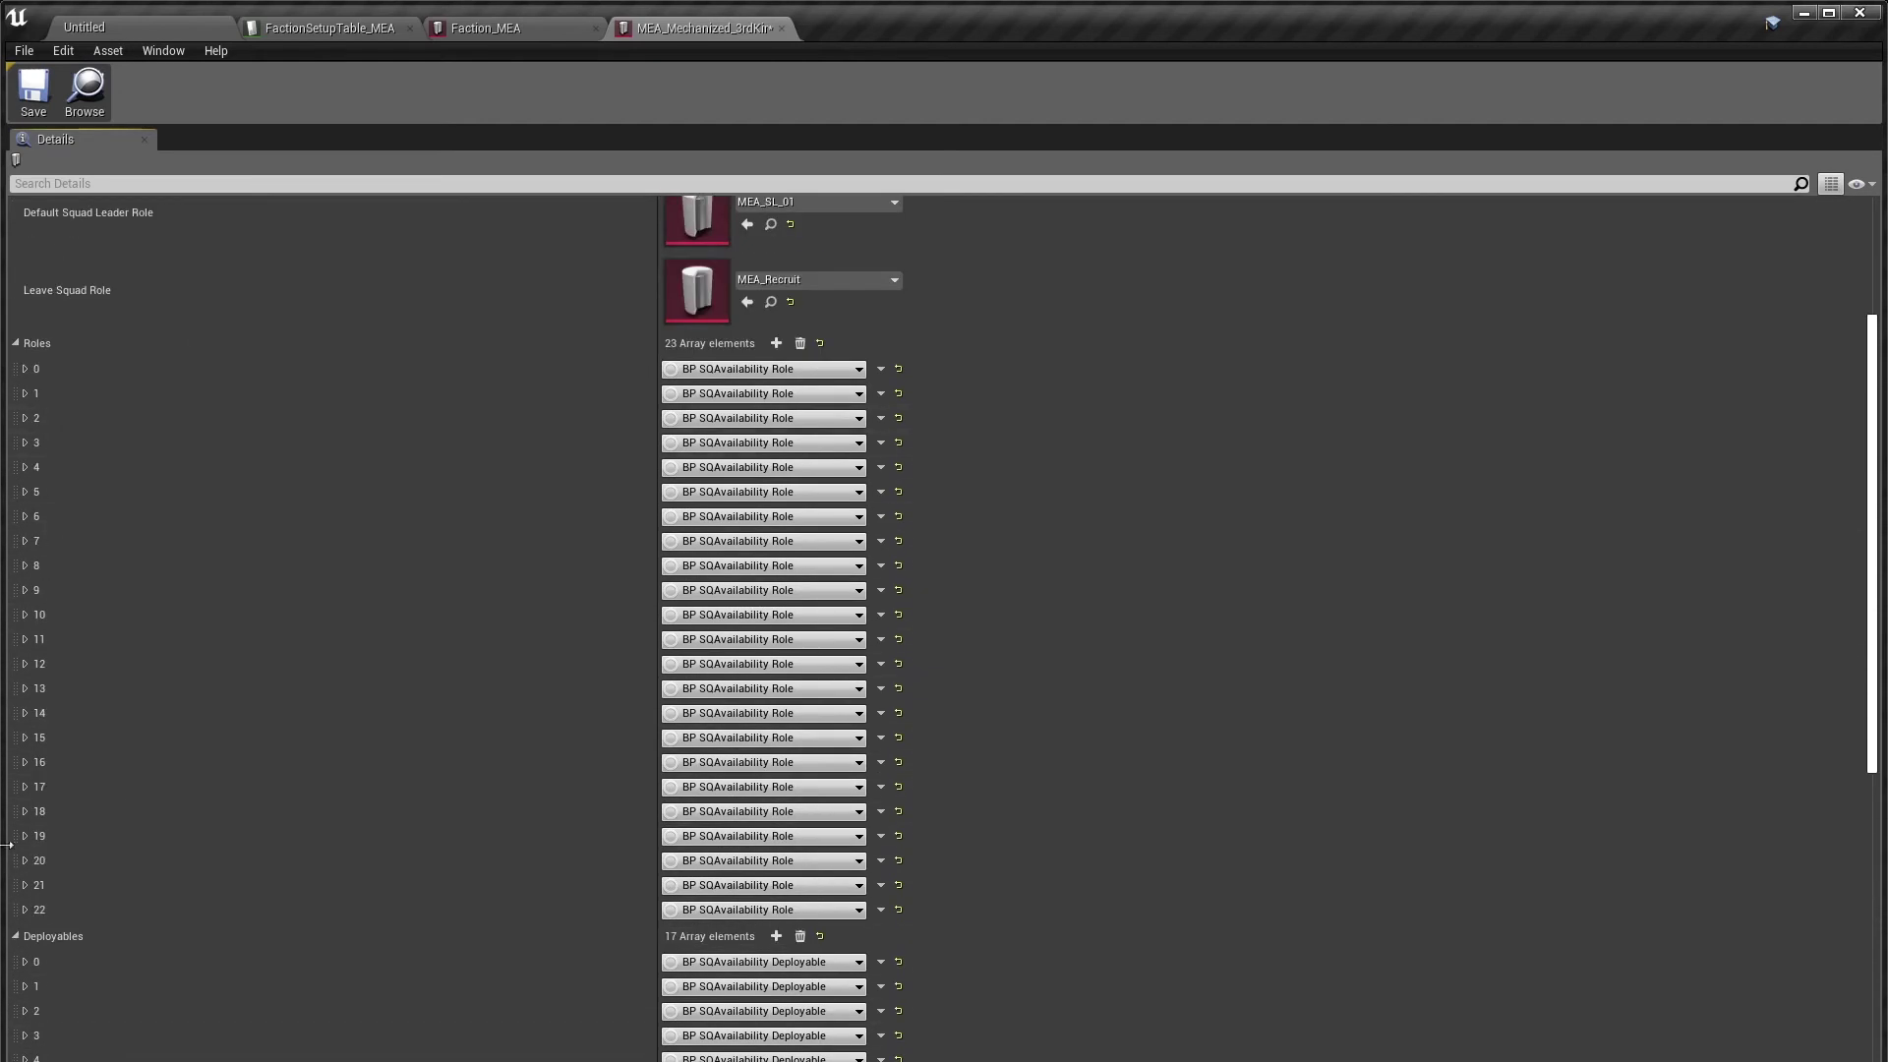
pyautogui.click(15, 937)
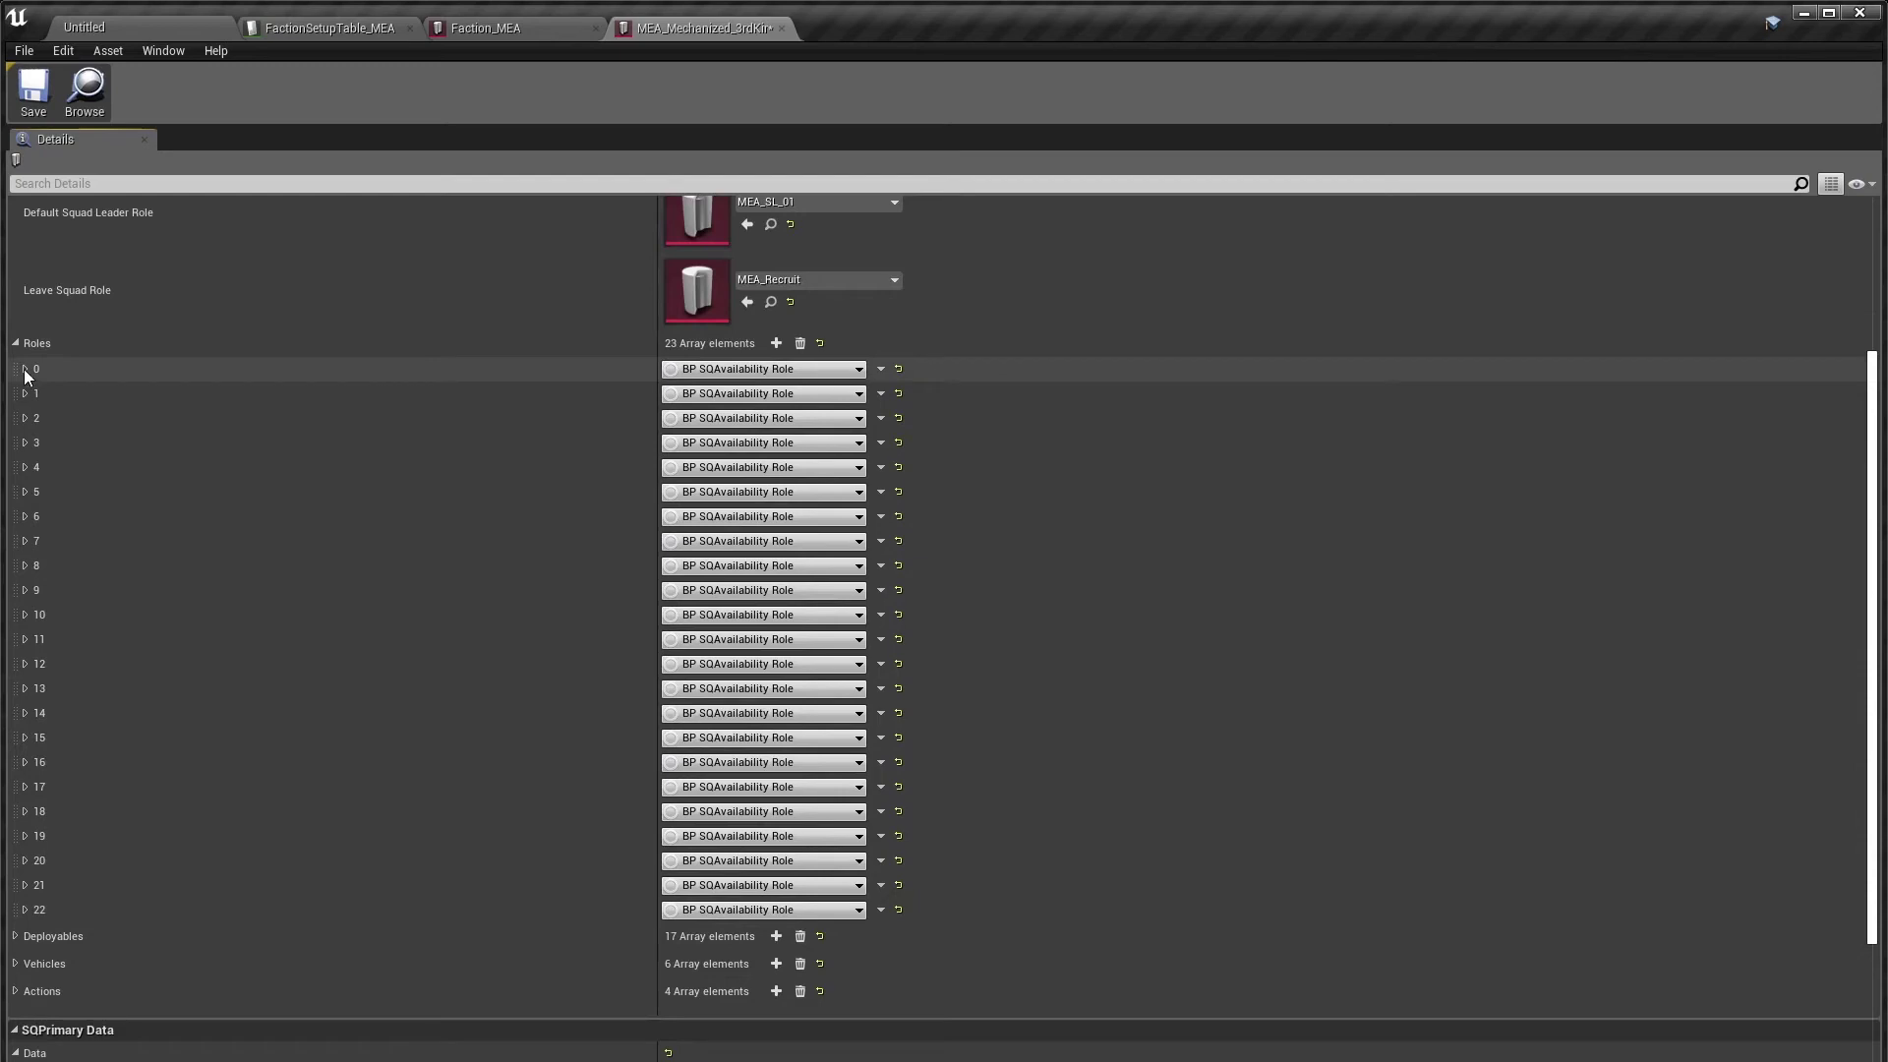
# Step: Examine the Setting and Limited Count of Roles entries 0, 22 and 21, collapsing each one after viewing
pyautogui.click(25, 370)
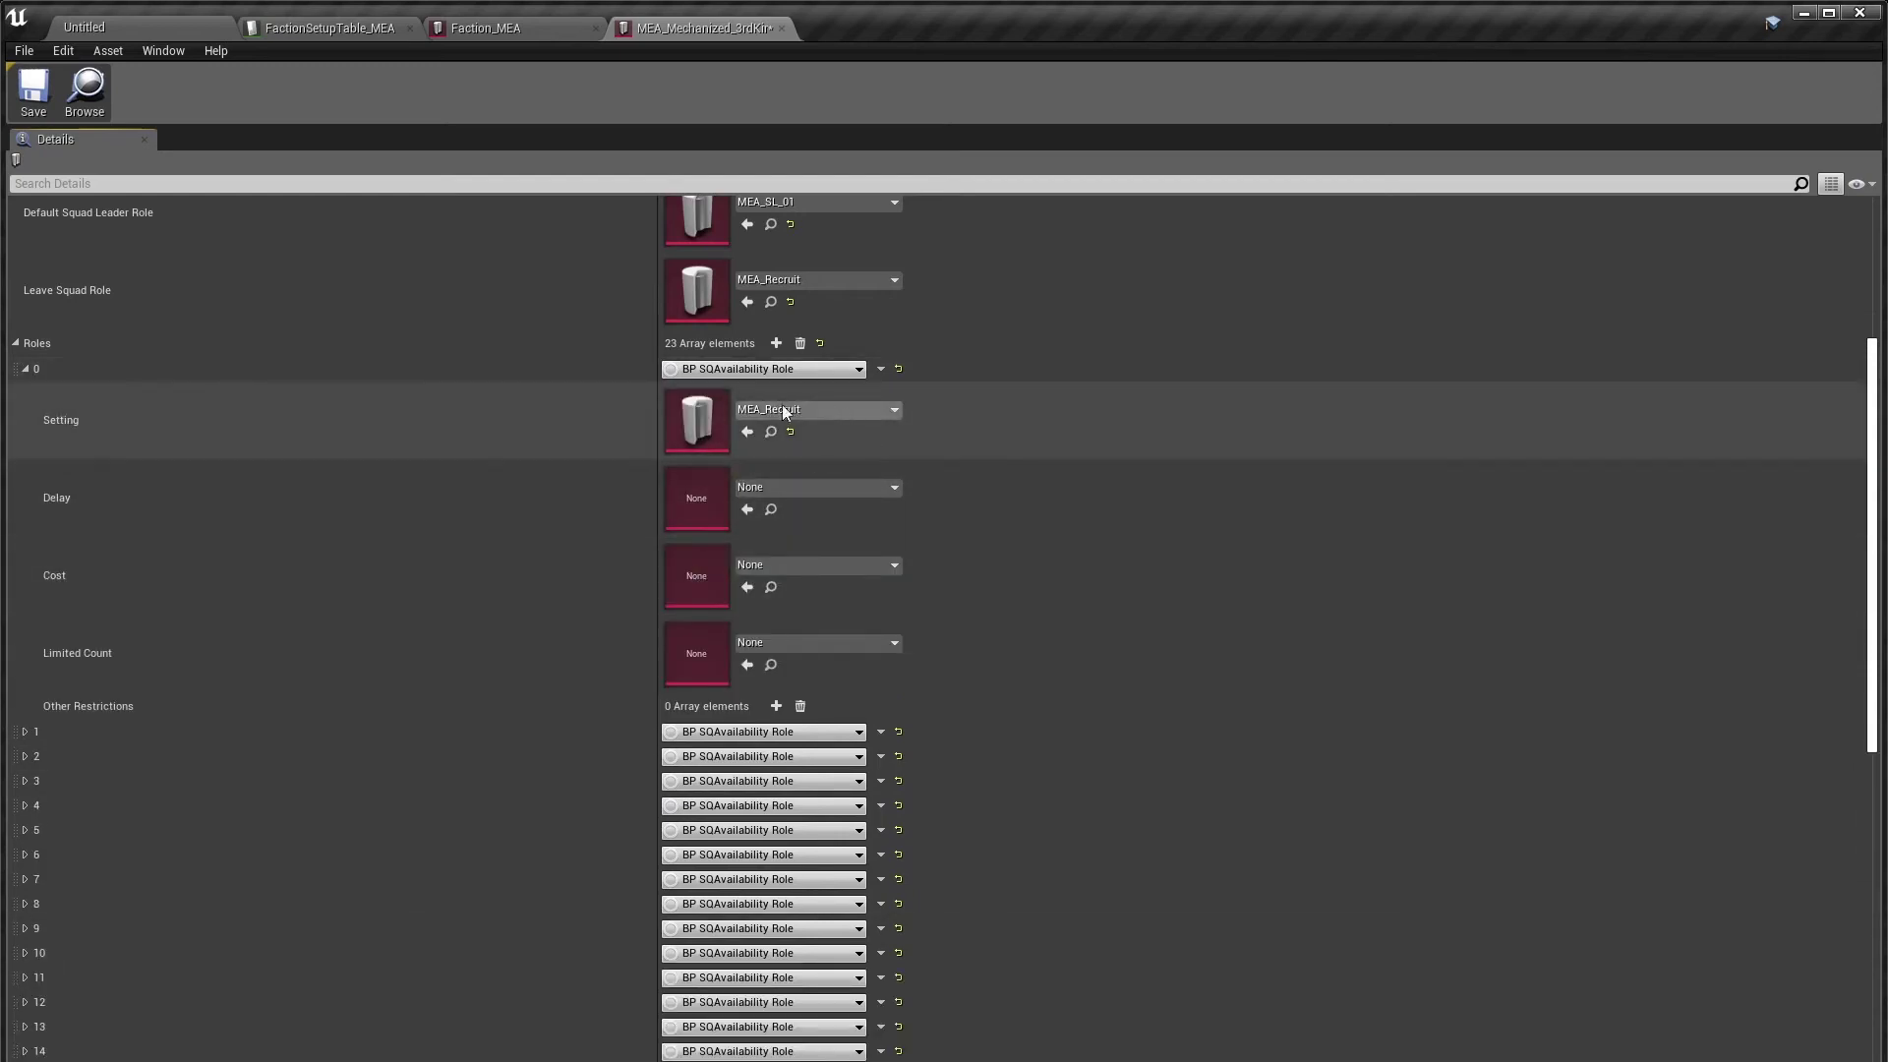
pyautogui.click(24, 369)
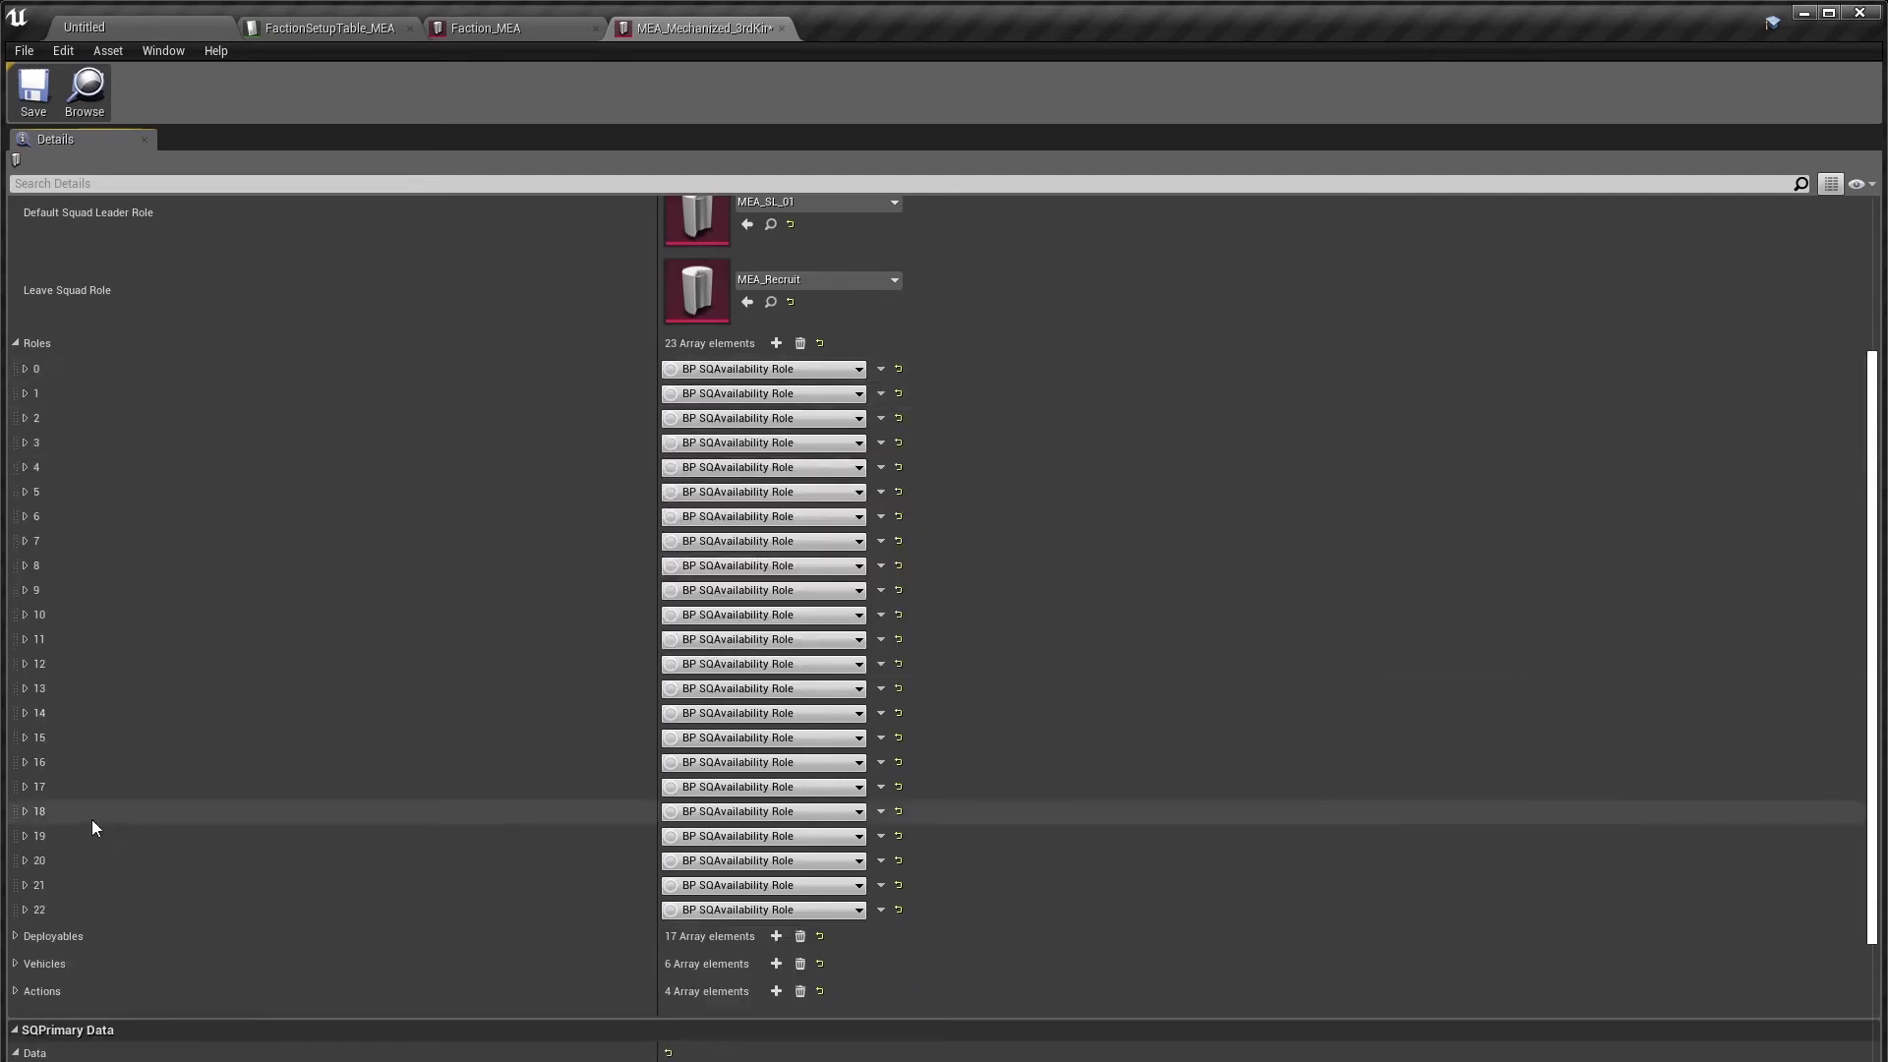
pyautogui.click(24, 909)
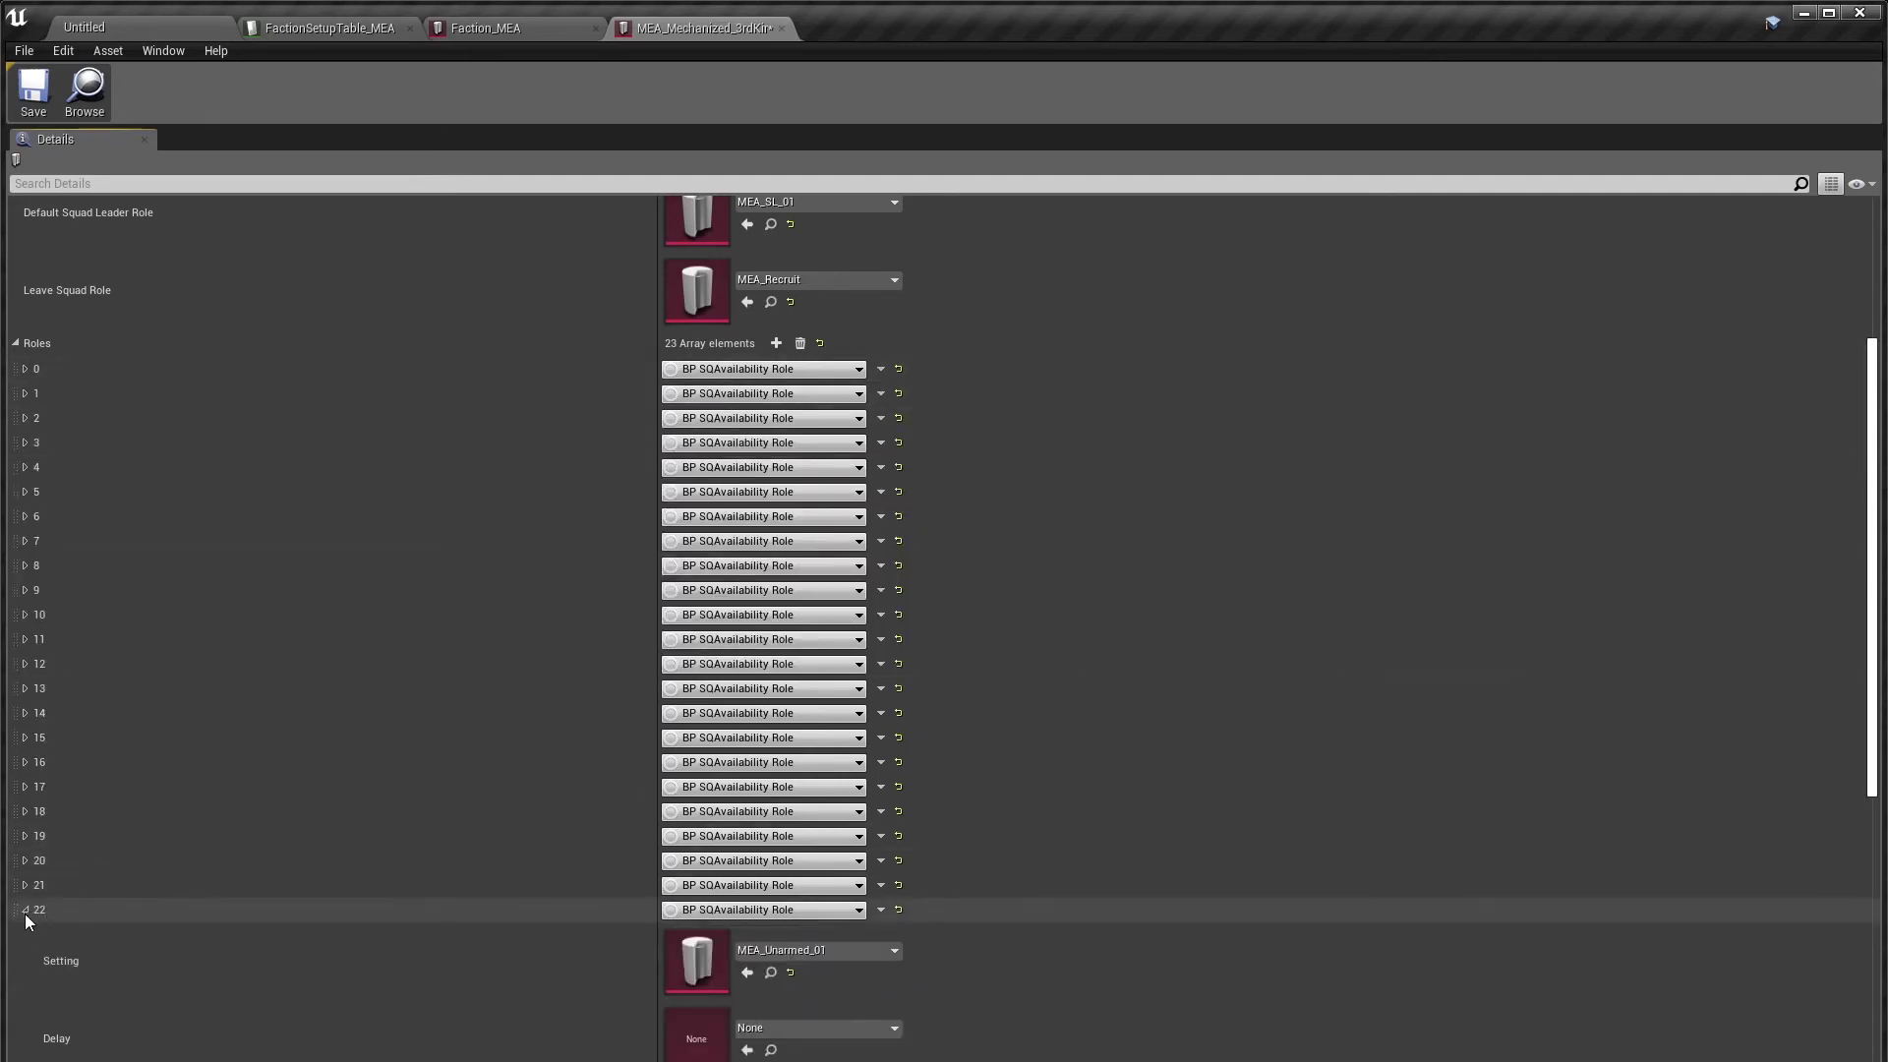
pyautogui.scroll(-5, 26, 786)
pyautogui.click(25, 413)
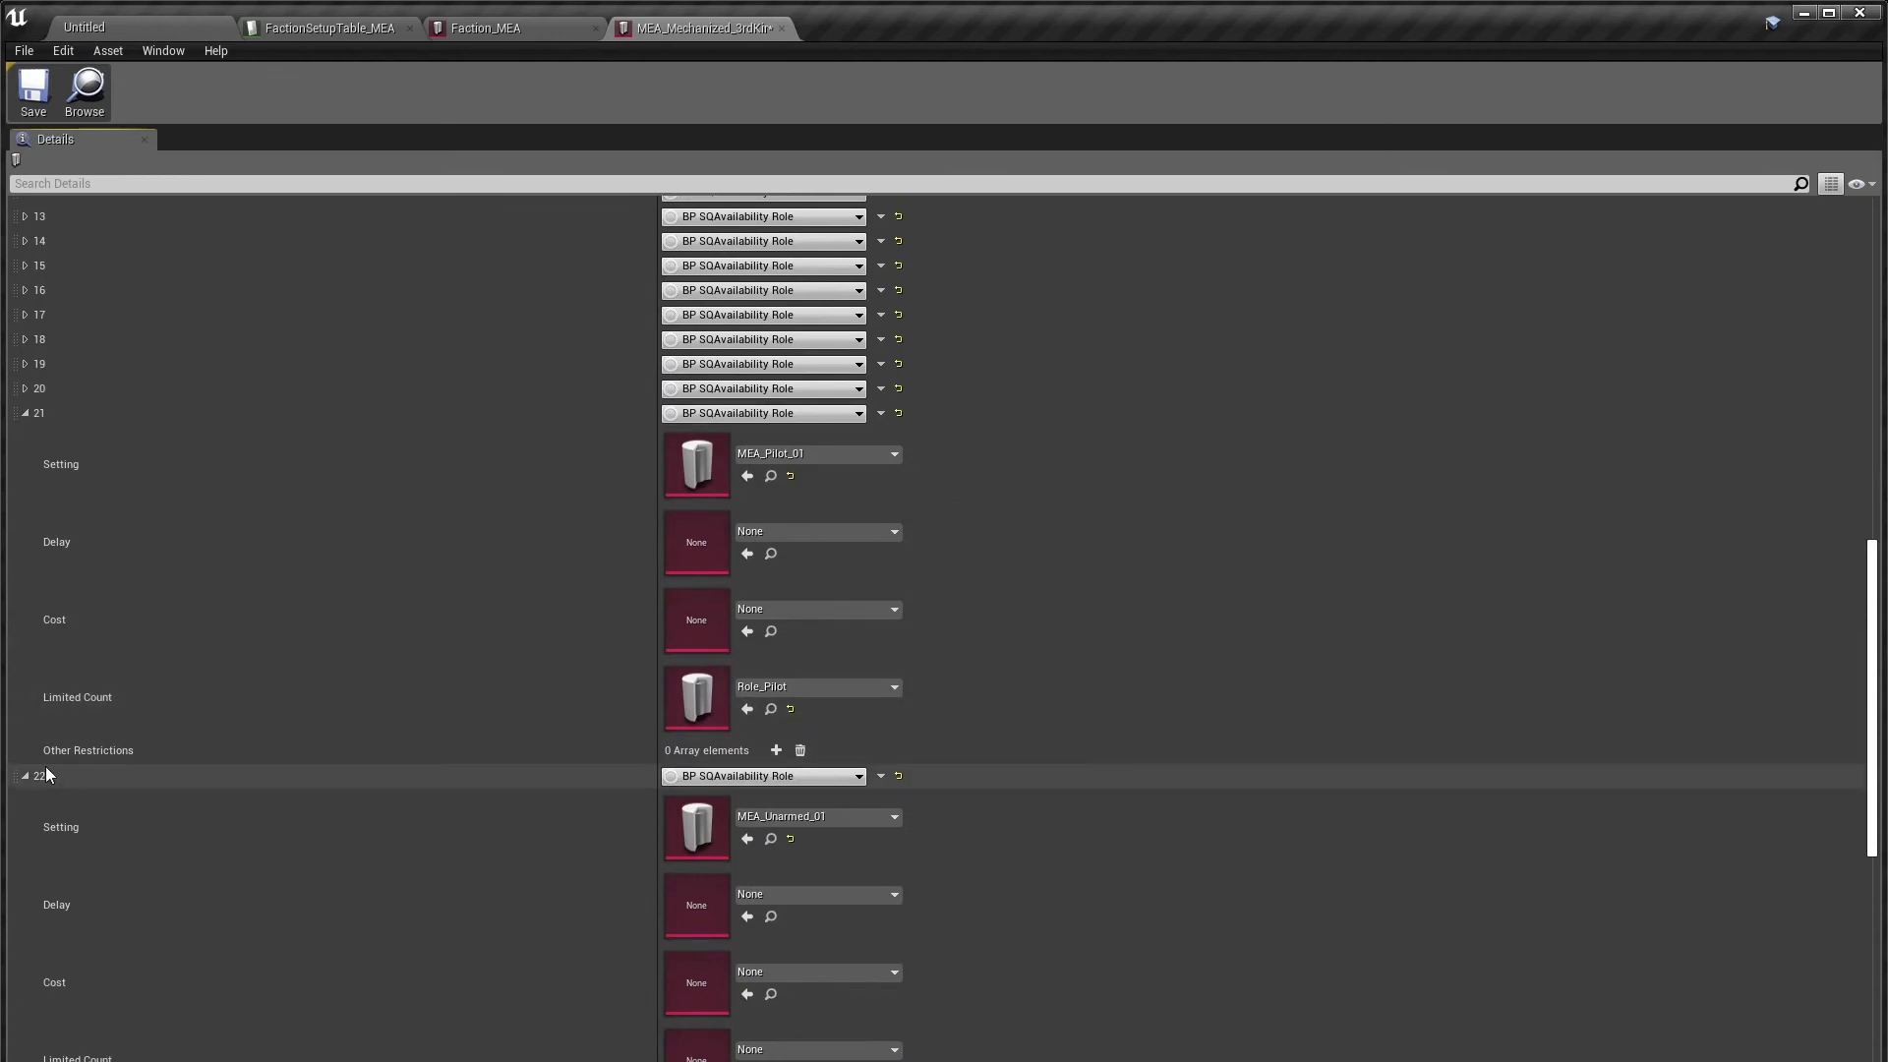
pyautogui.click(26, 776)
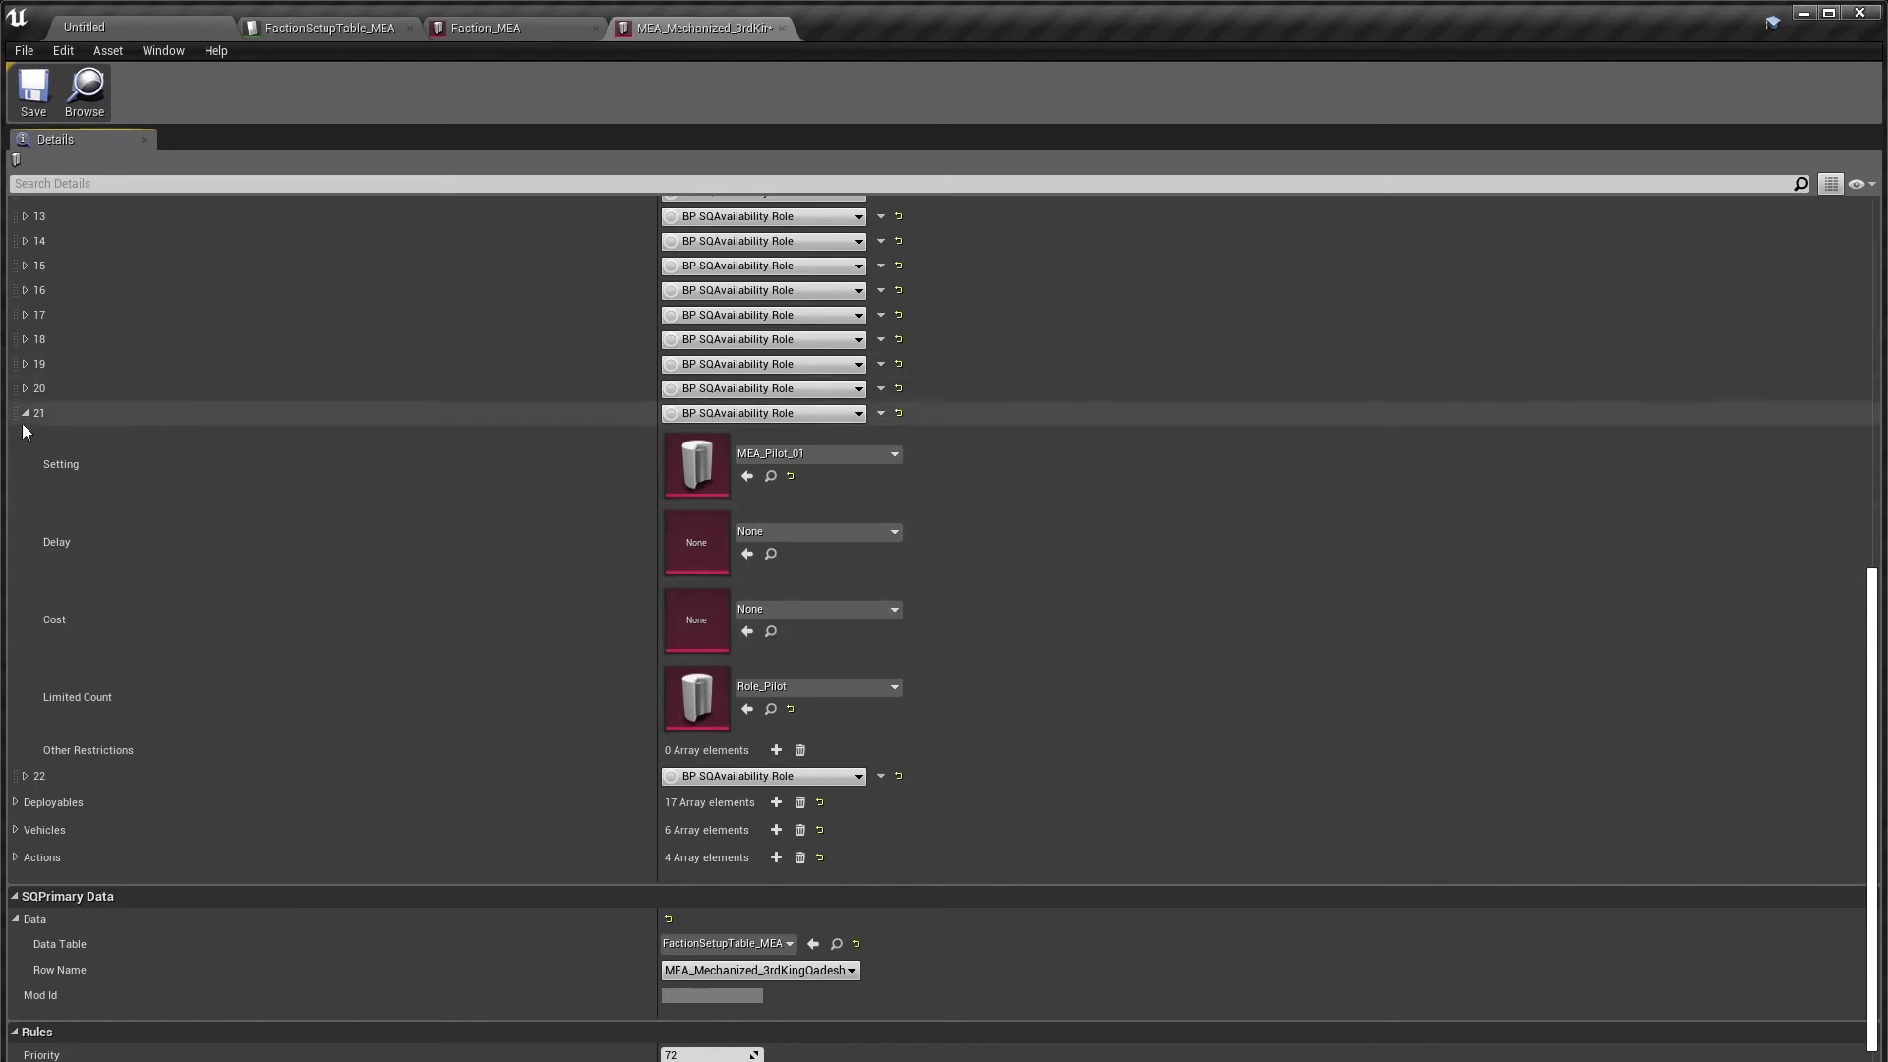
pyautogui.click(25, 421)
# Step: Compare the Setting and Limited Count of Roles entries 12 and 10, and collapse the Roles array
pyautogui.click(26, 429)
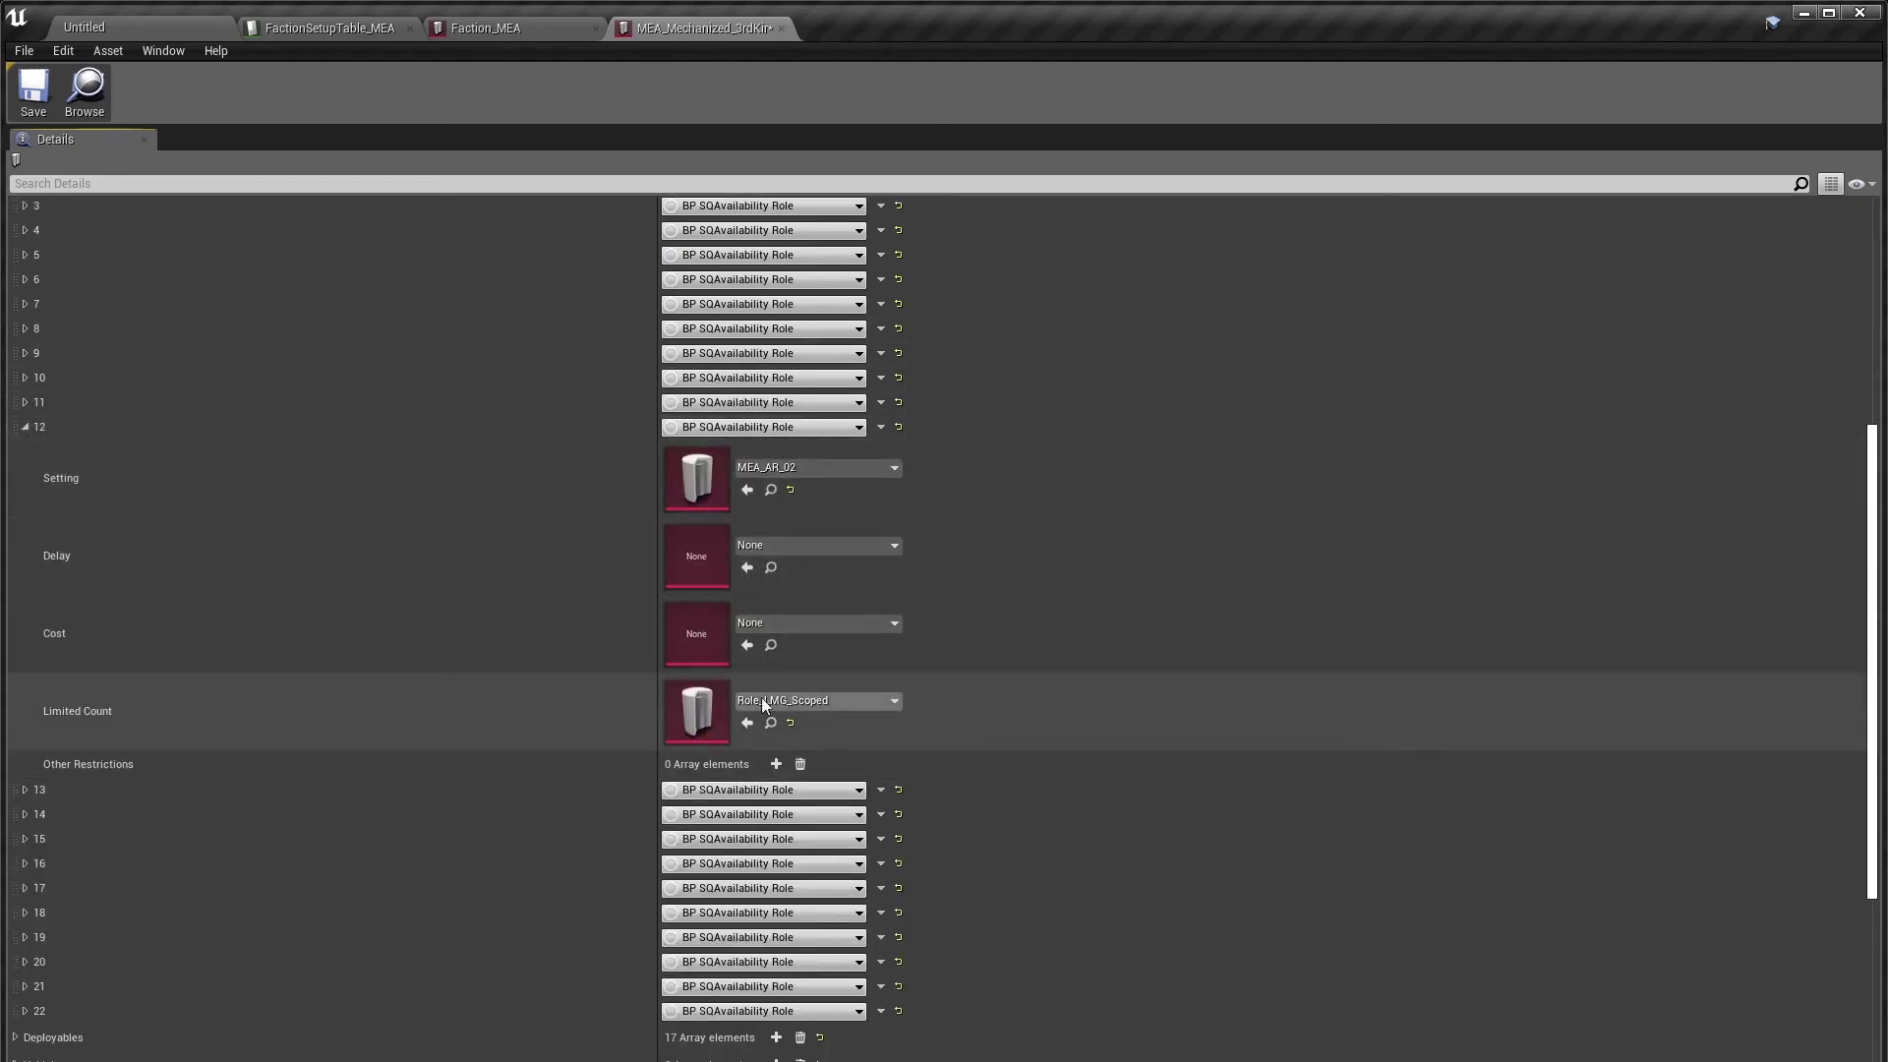
pyautogui.click(24, 378)
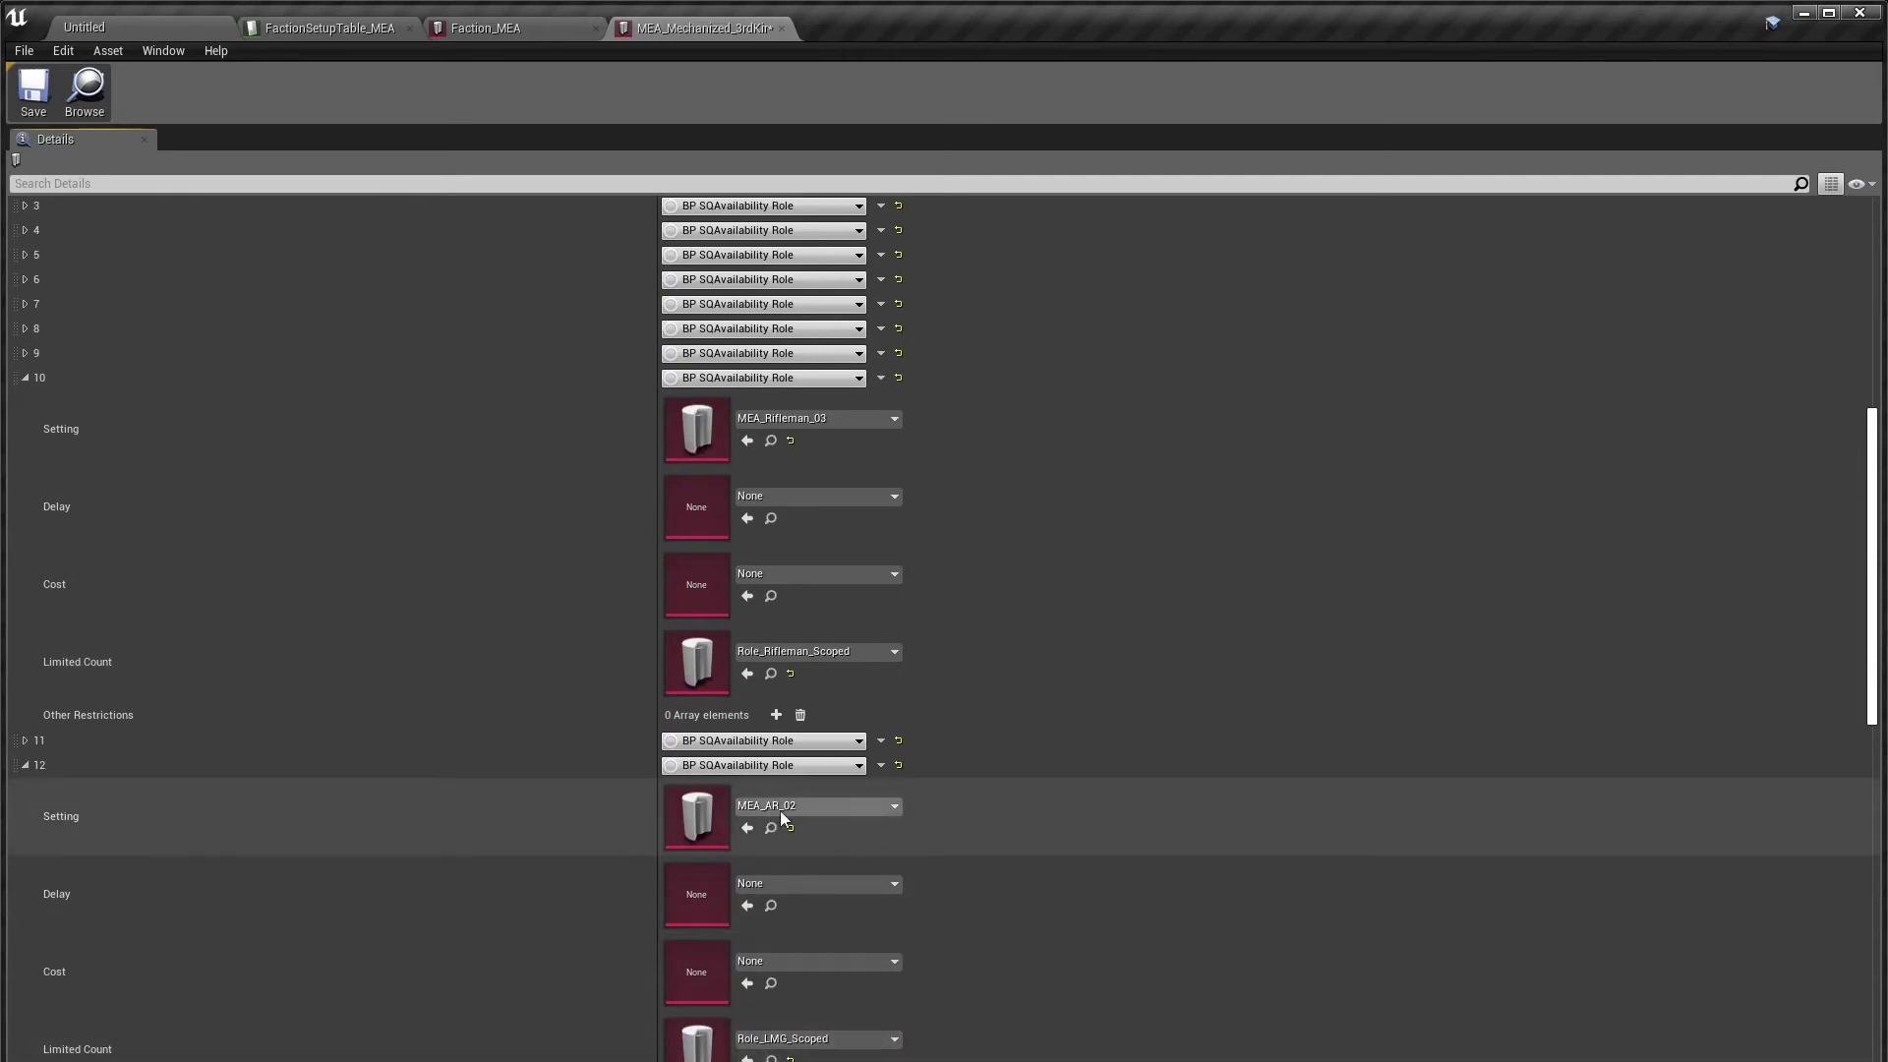
pyautogui.click(28, 381)
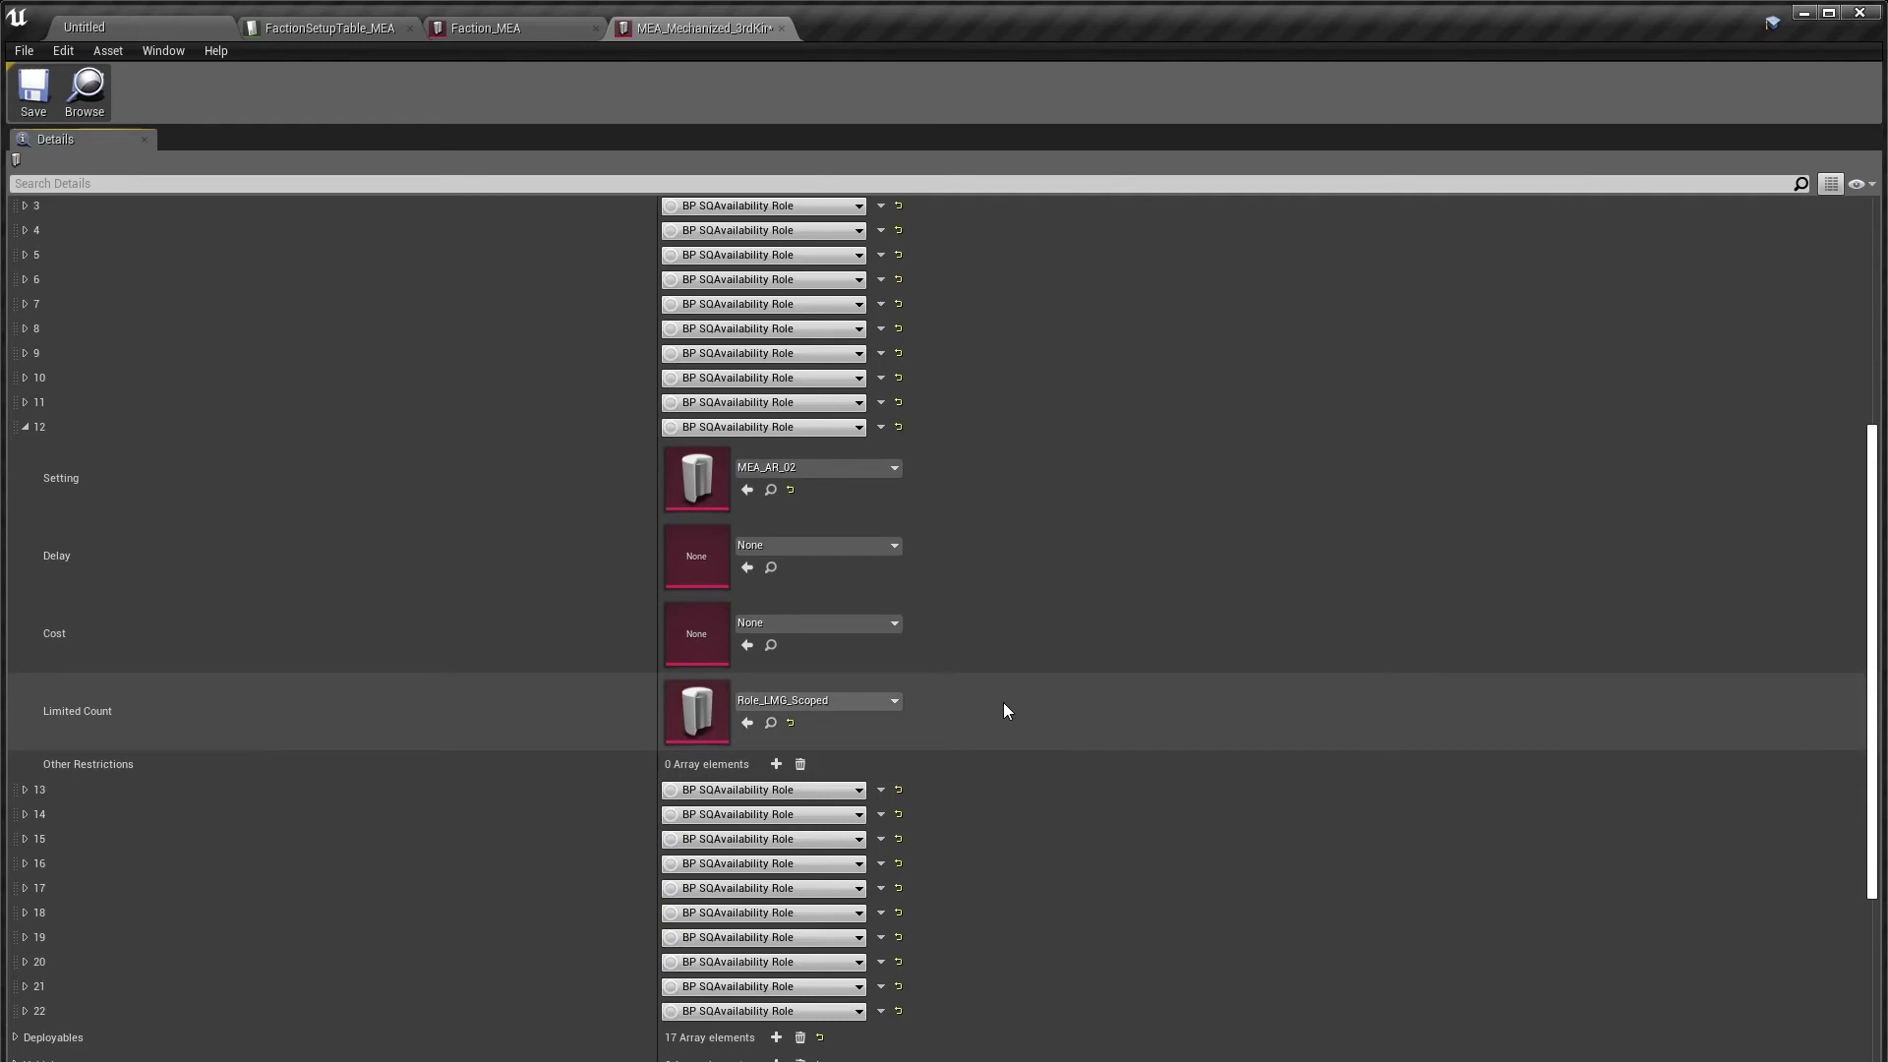
pyautogui.click(25, 427)
pyautogui.scroll(1, 55, 280)
pyautogui.click(14, 233)
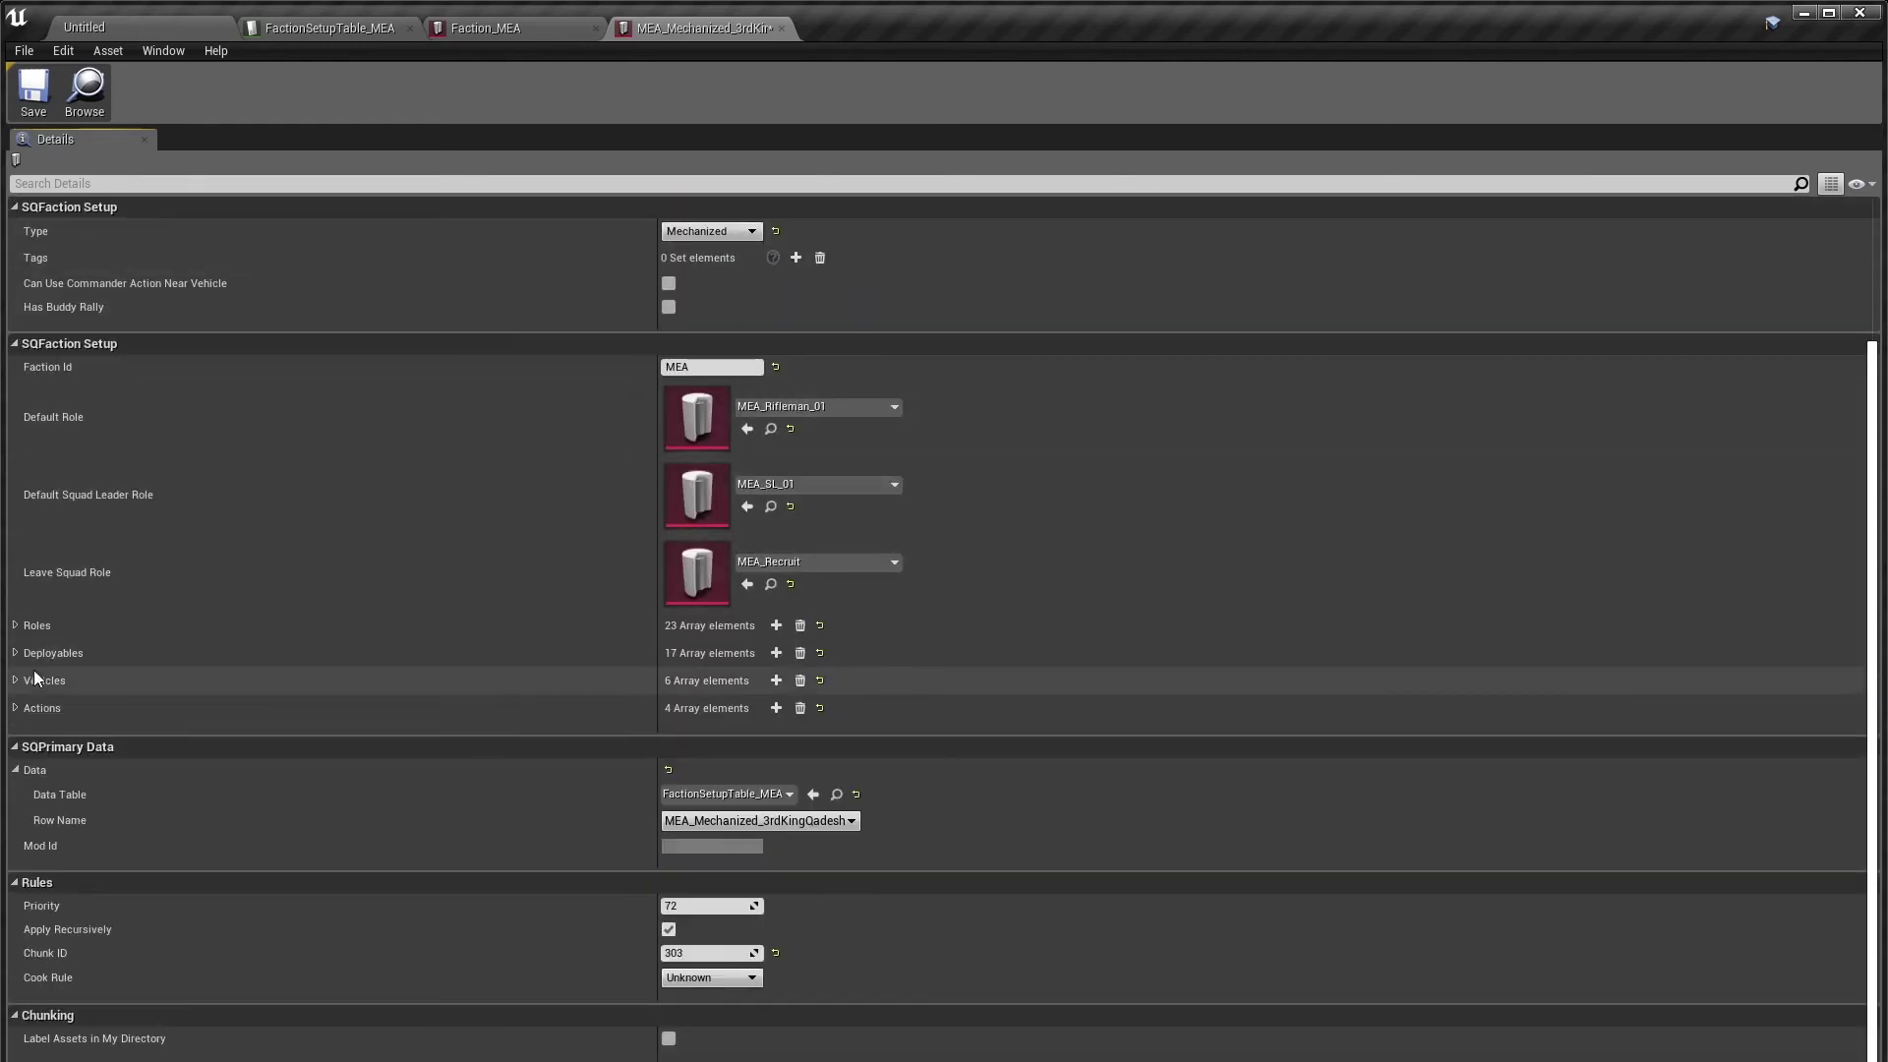
# Step: Expand Deployables entry 16 and examine its settings and Other Restrictions
pyautogui.click(16, 654)
pyautogui.scroll(-4, 21, 653)
pyautogui.scroll(-2, 25, 658)
pyautogui.click(25, 760)
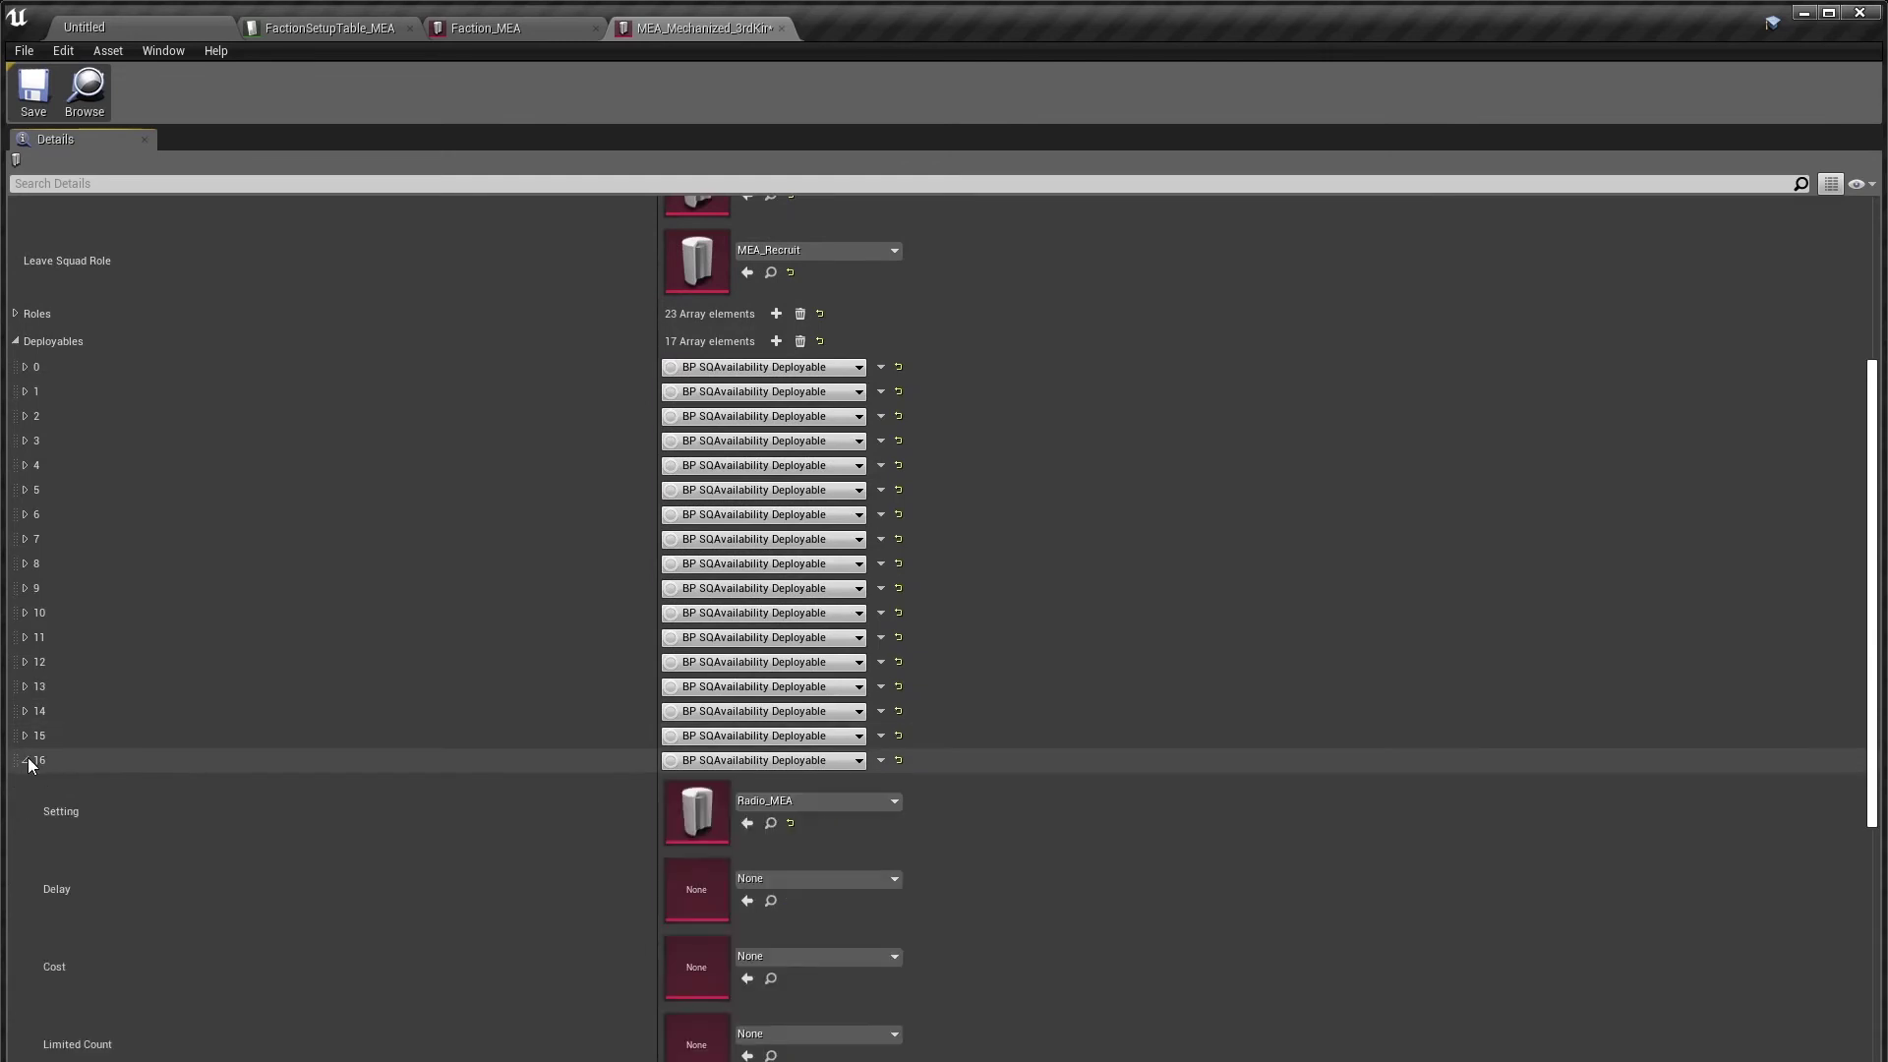
pyautogui.scroll(-3, 85, 964)
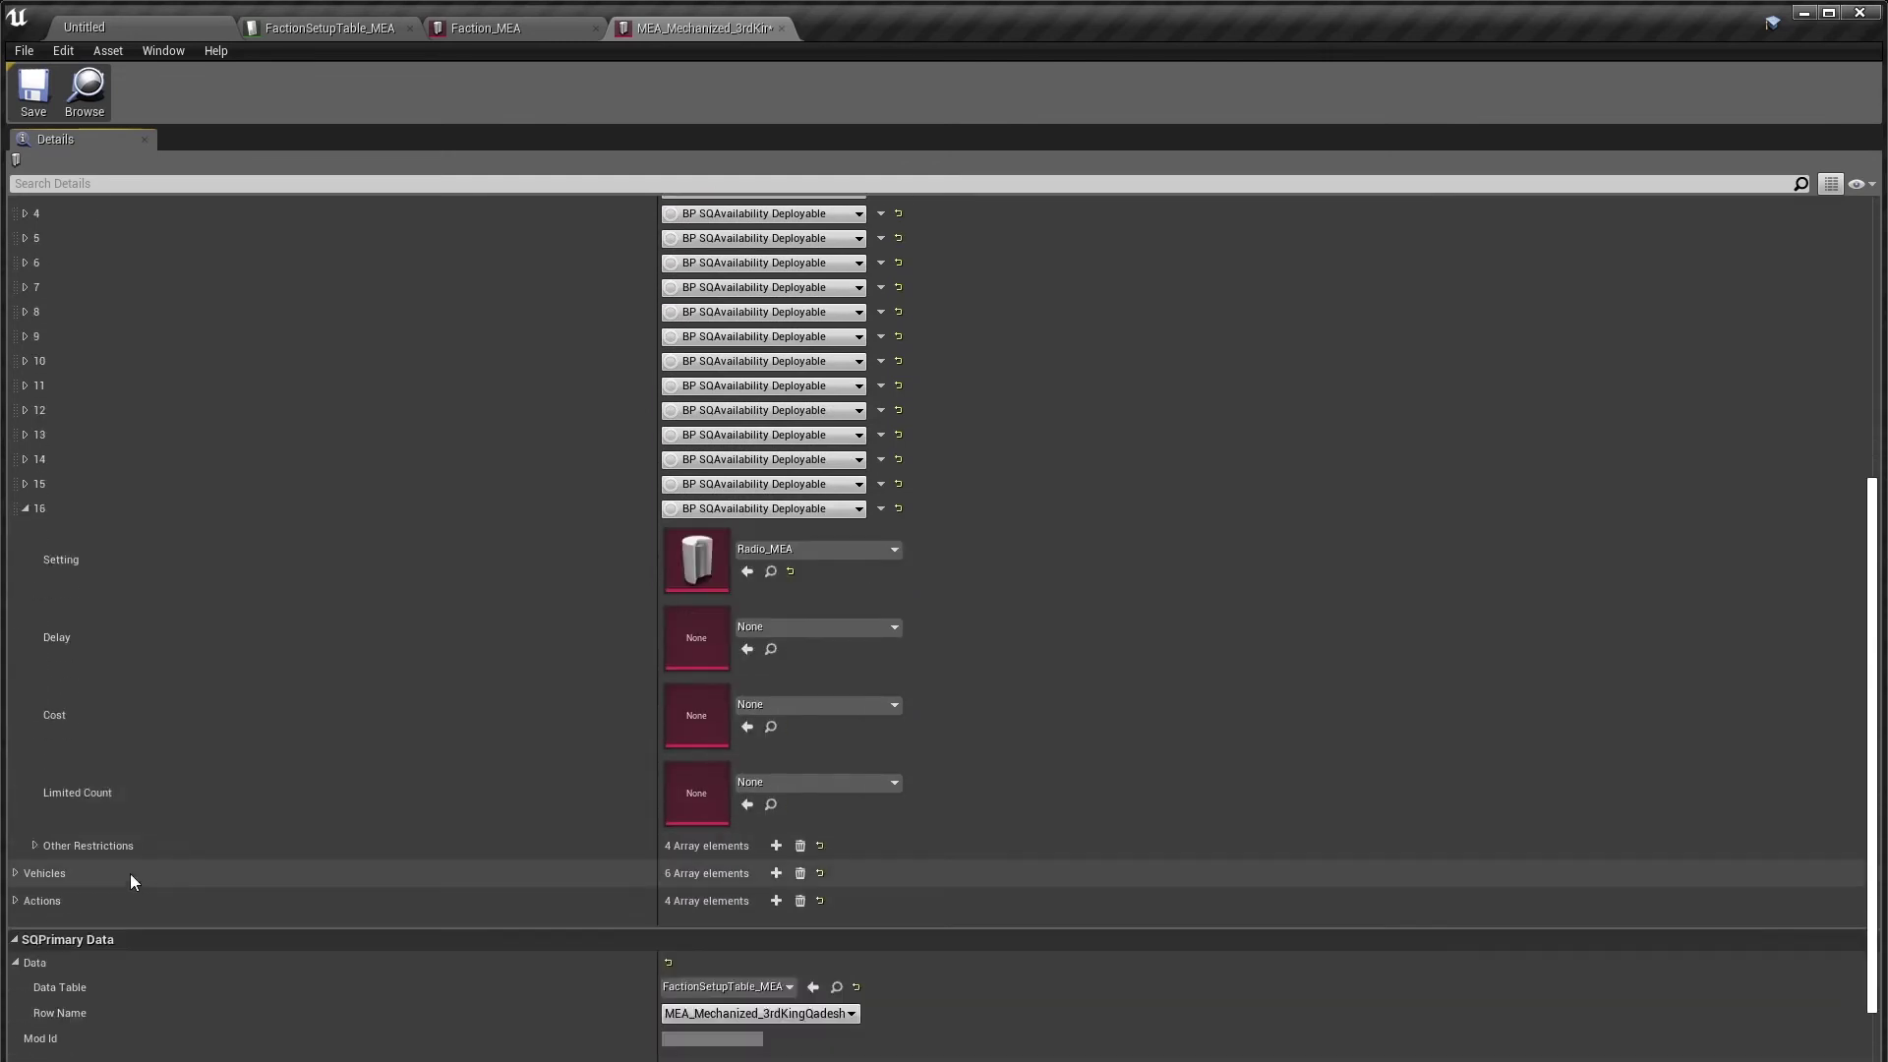
pyautogui.click(36, 845)
pyautogui.scroll(-2, 231, 876)
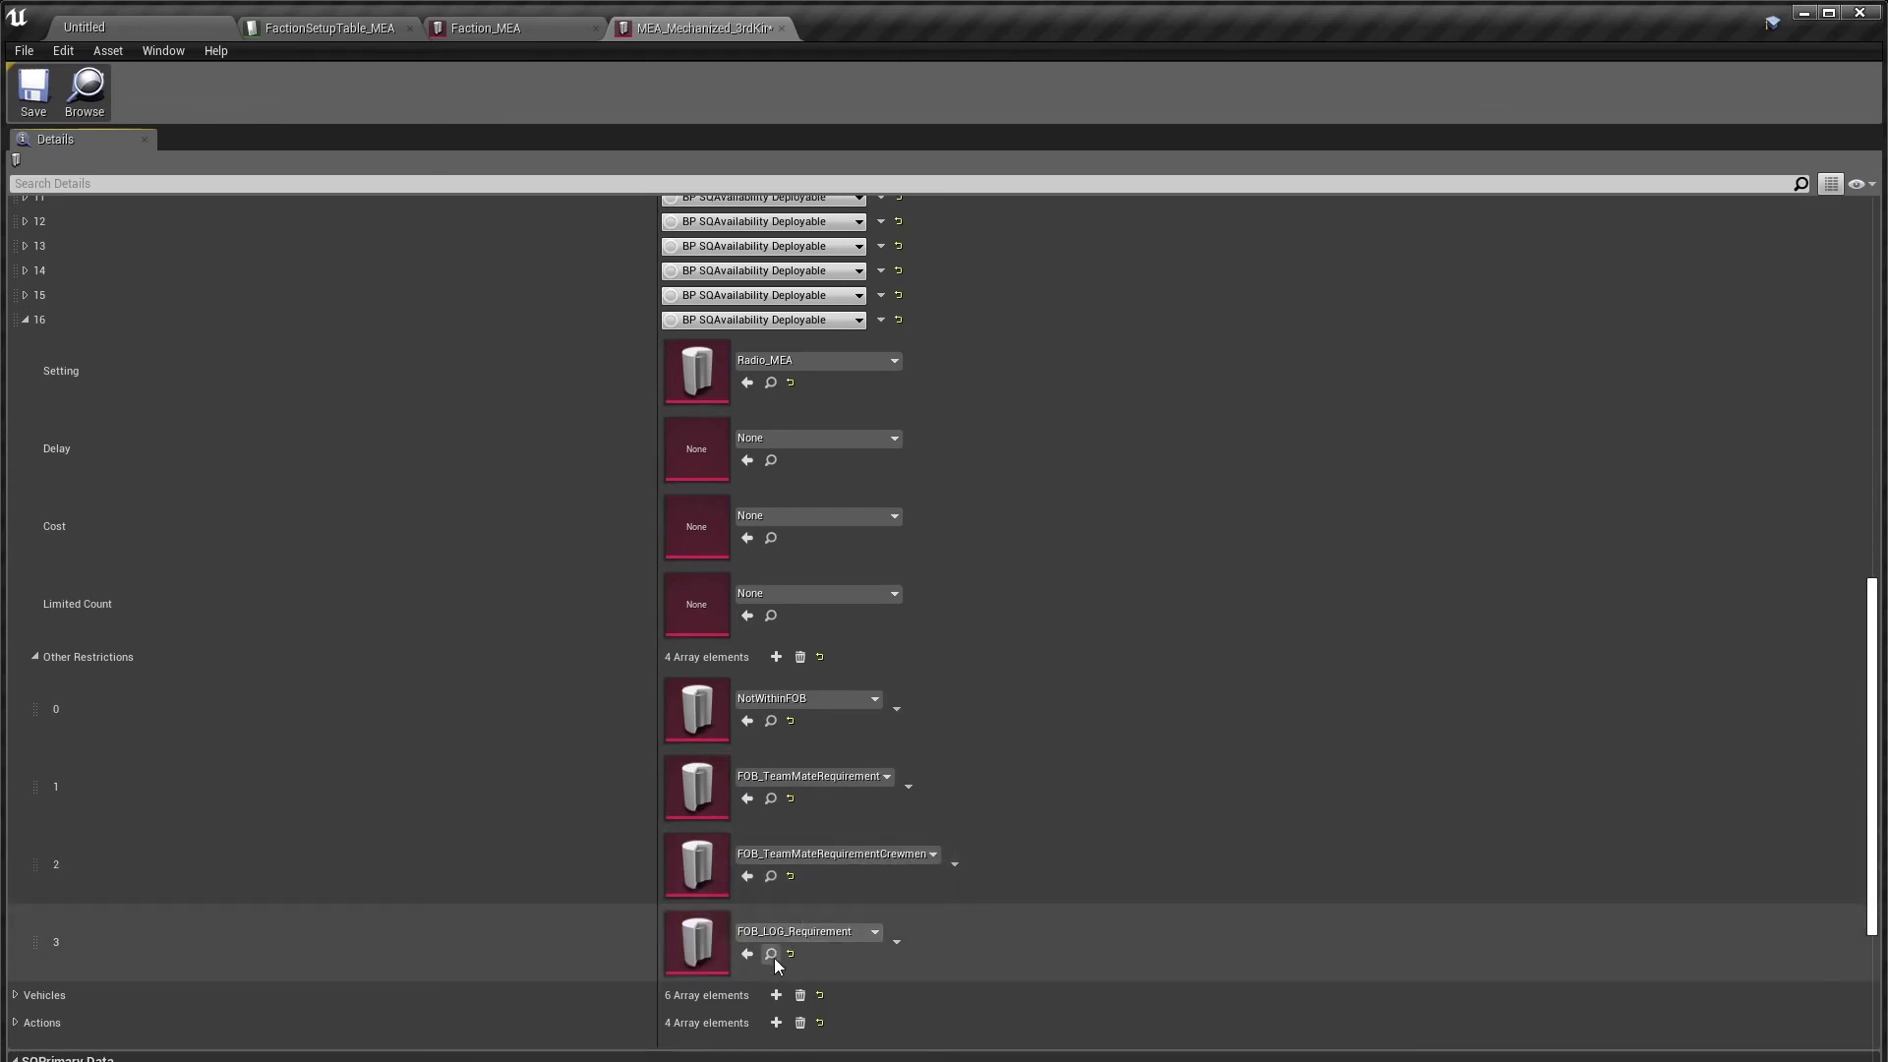
# Step: Locate and open FOB_LOG_Requirement from the radio's restrictions, review its Target Vehicle Type, Target Teams and Data settings, and close it
pyautogui.scroll(-3, 776, 958)
pyautogui.click(772, 798)
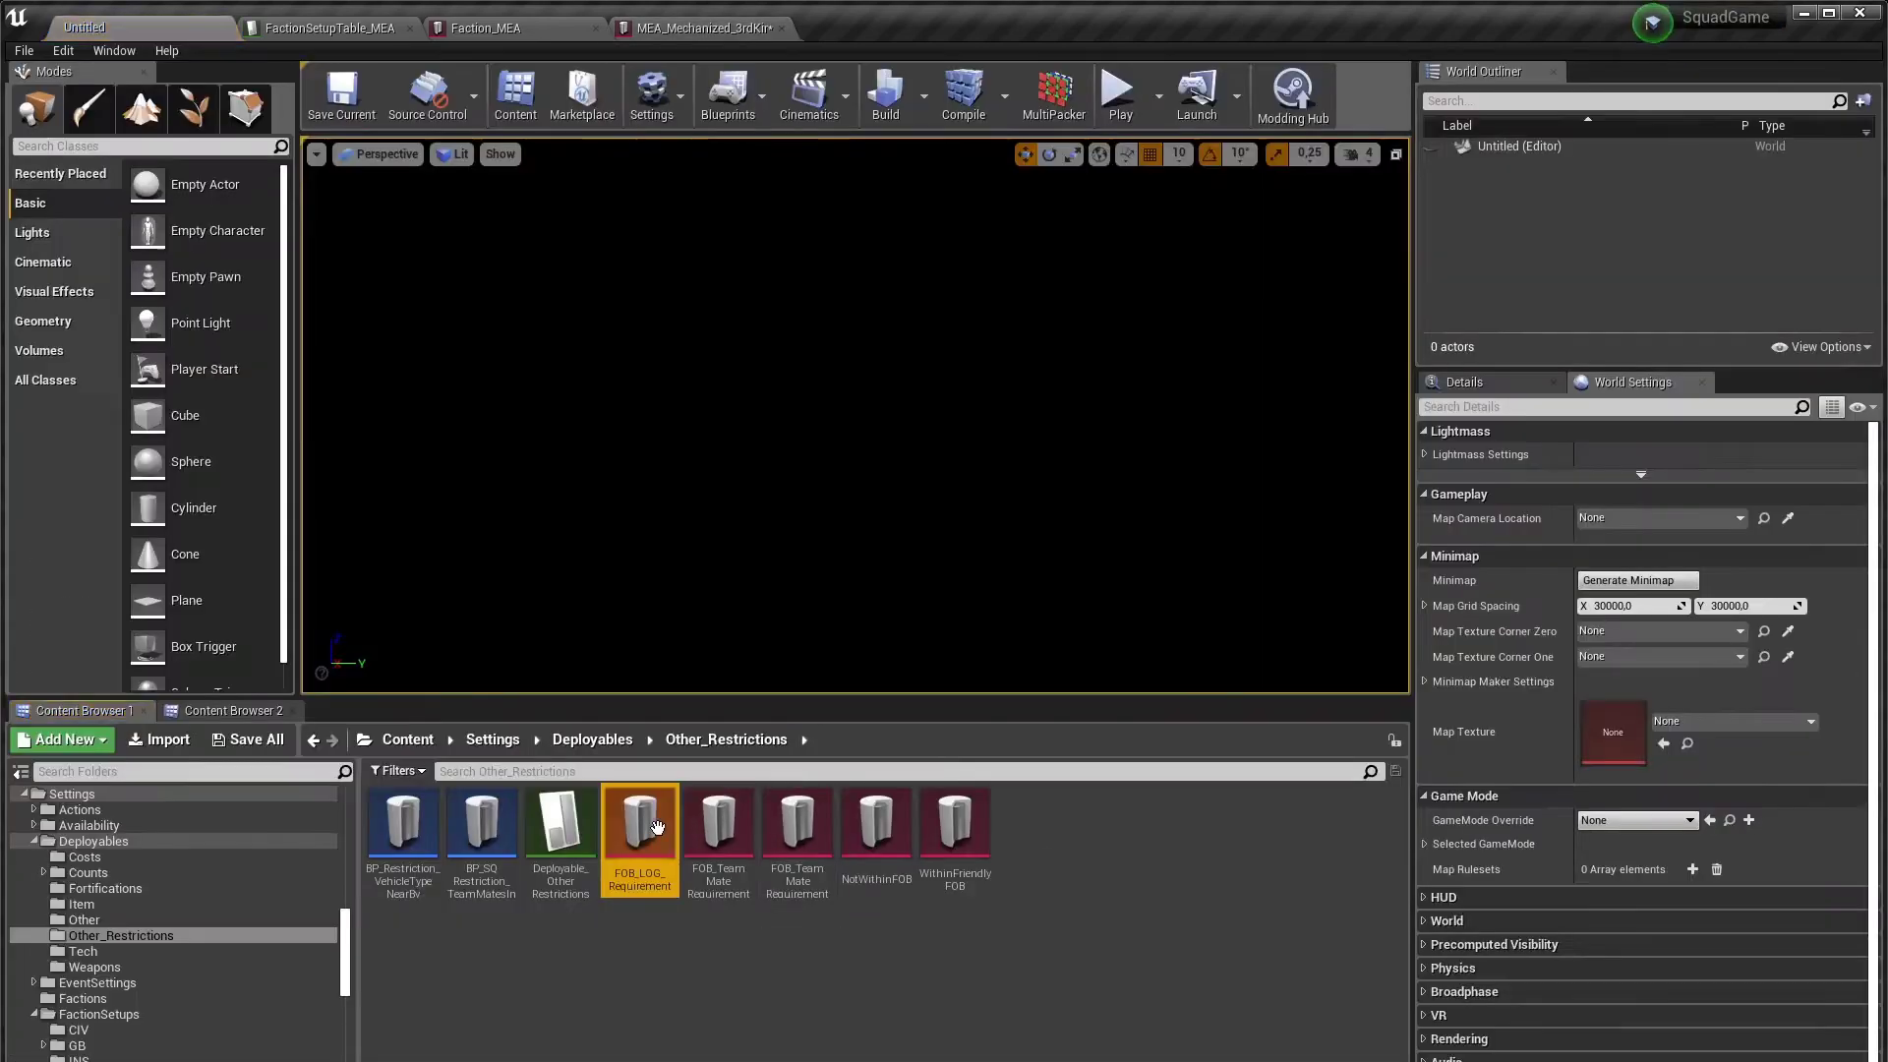
pyautogui.doubleClick(648, 829)
pyautogui.click(14, 234)
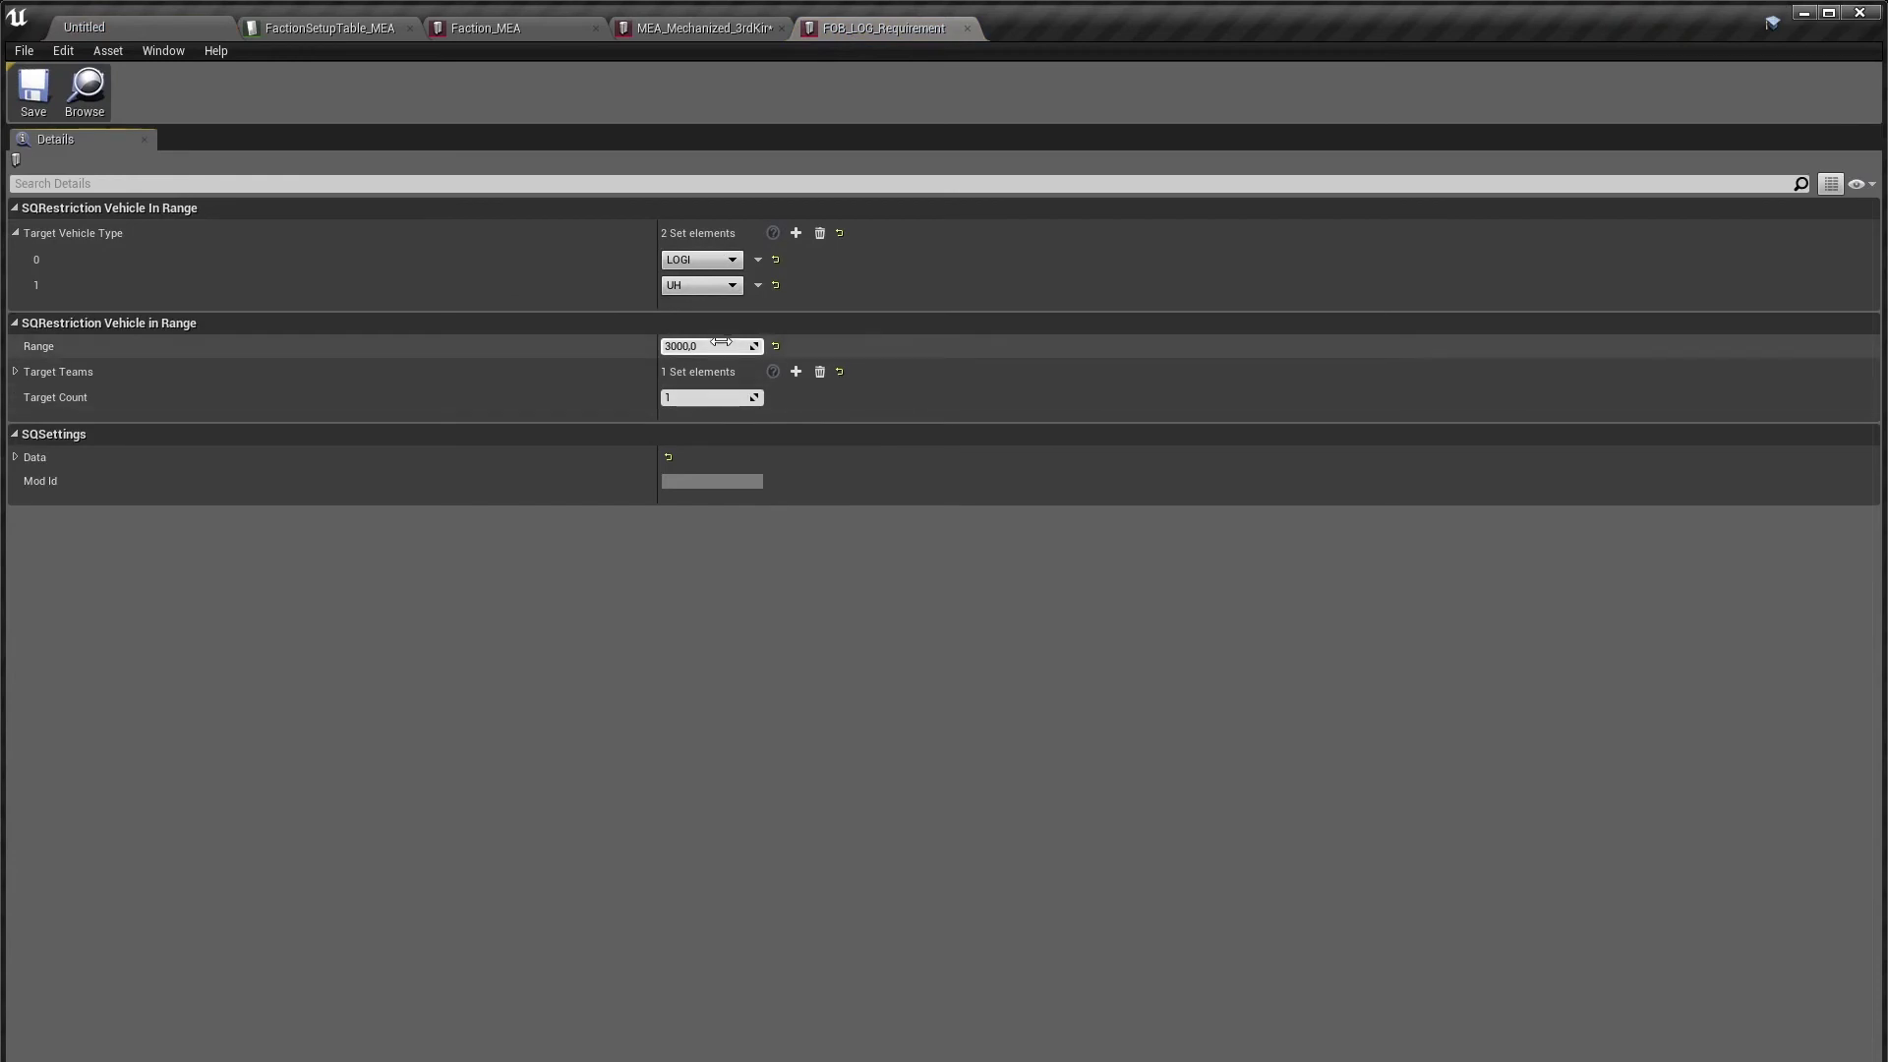
pyautogui.click(463, 372)
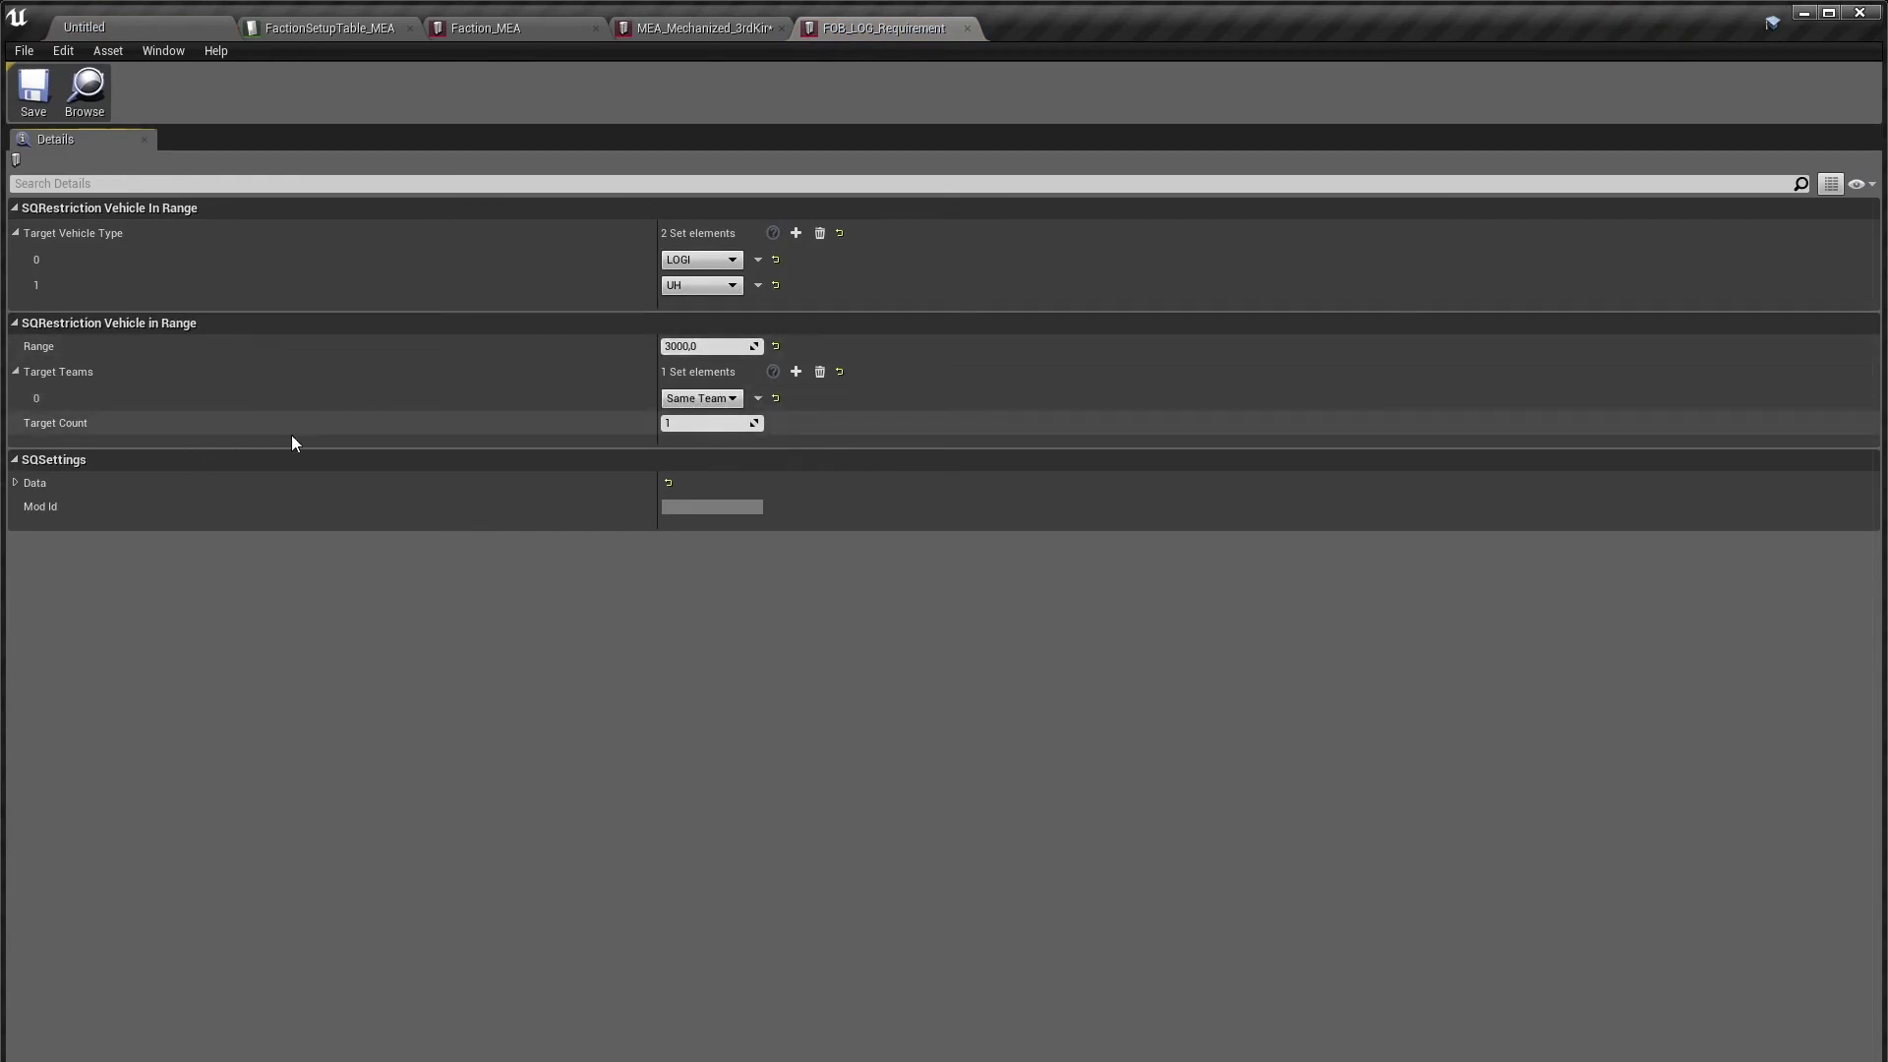
pyautogui.click(350, 483)
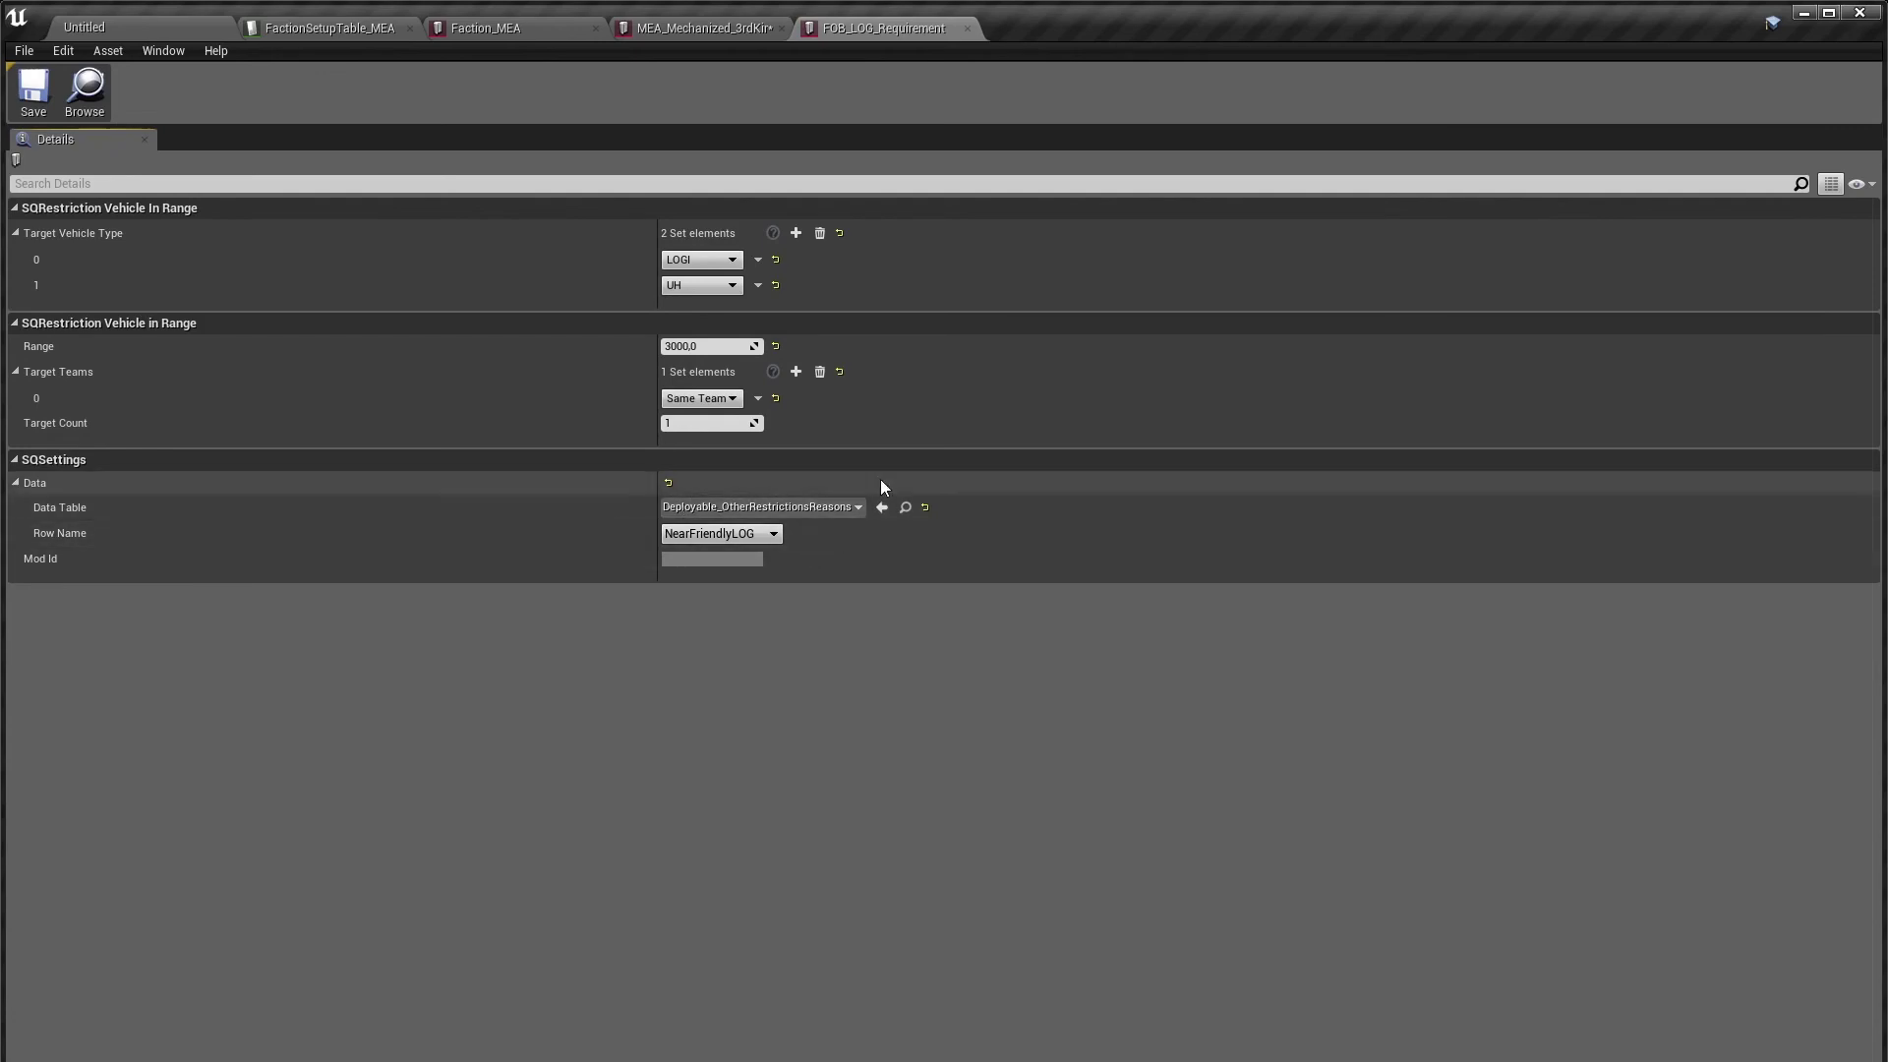
pyautogui.click(967, 28)
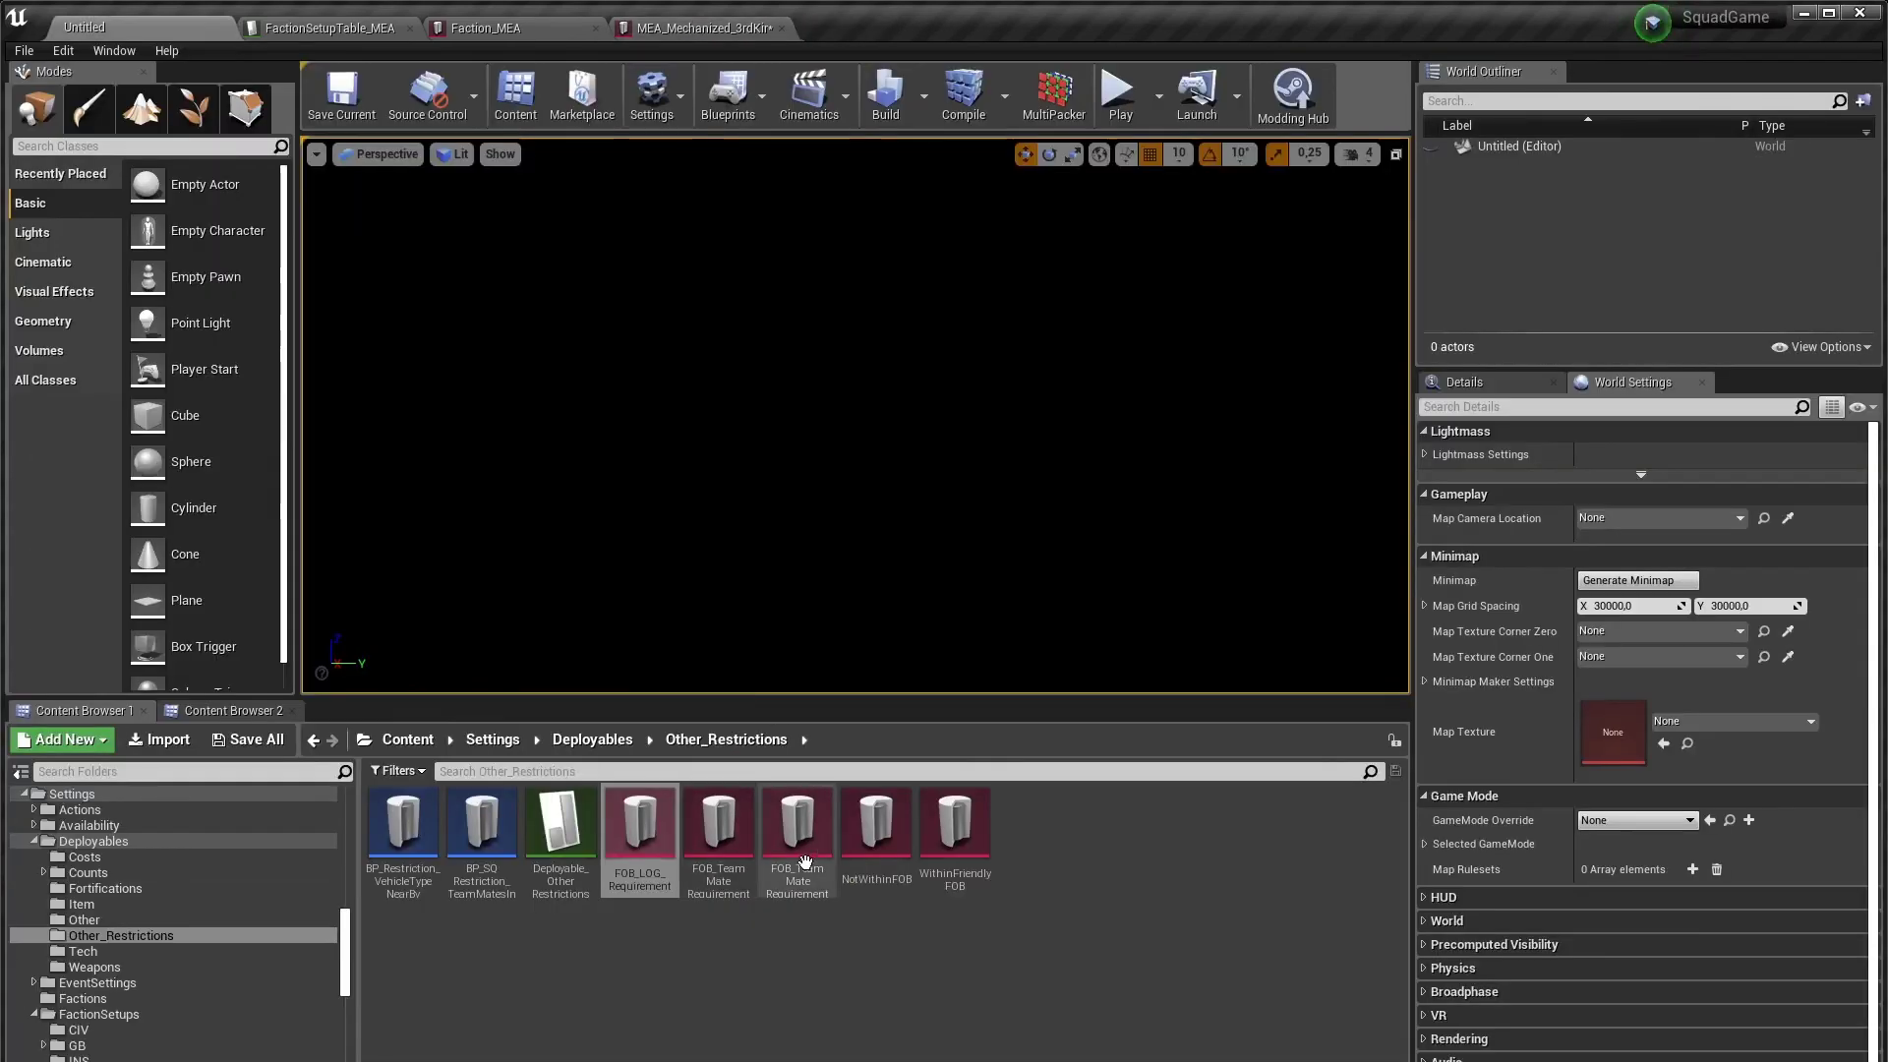
# Step: Open FOB_TeamMateRequirement, examine its Target Vehicle Ability, Range, Target Count and Data settings, and close it
pyautogui.doubleClick(743, 865)
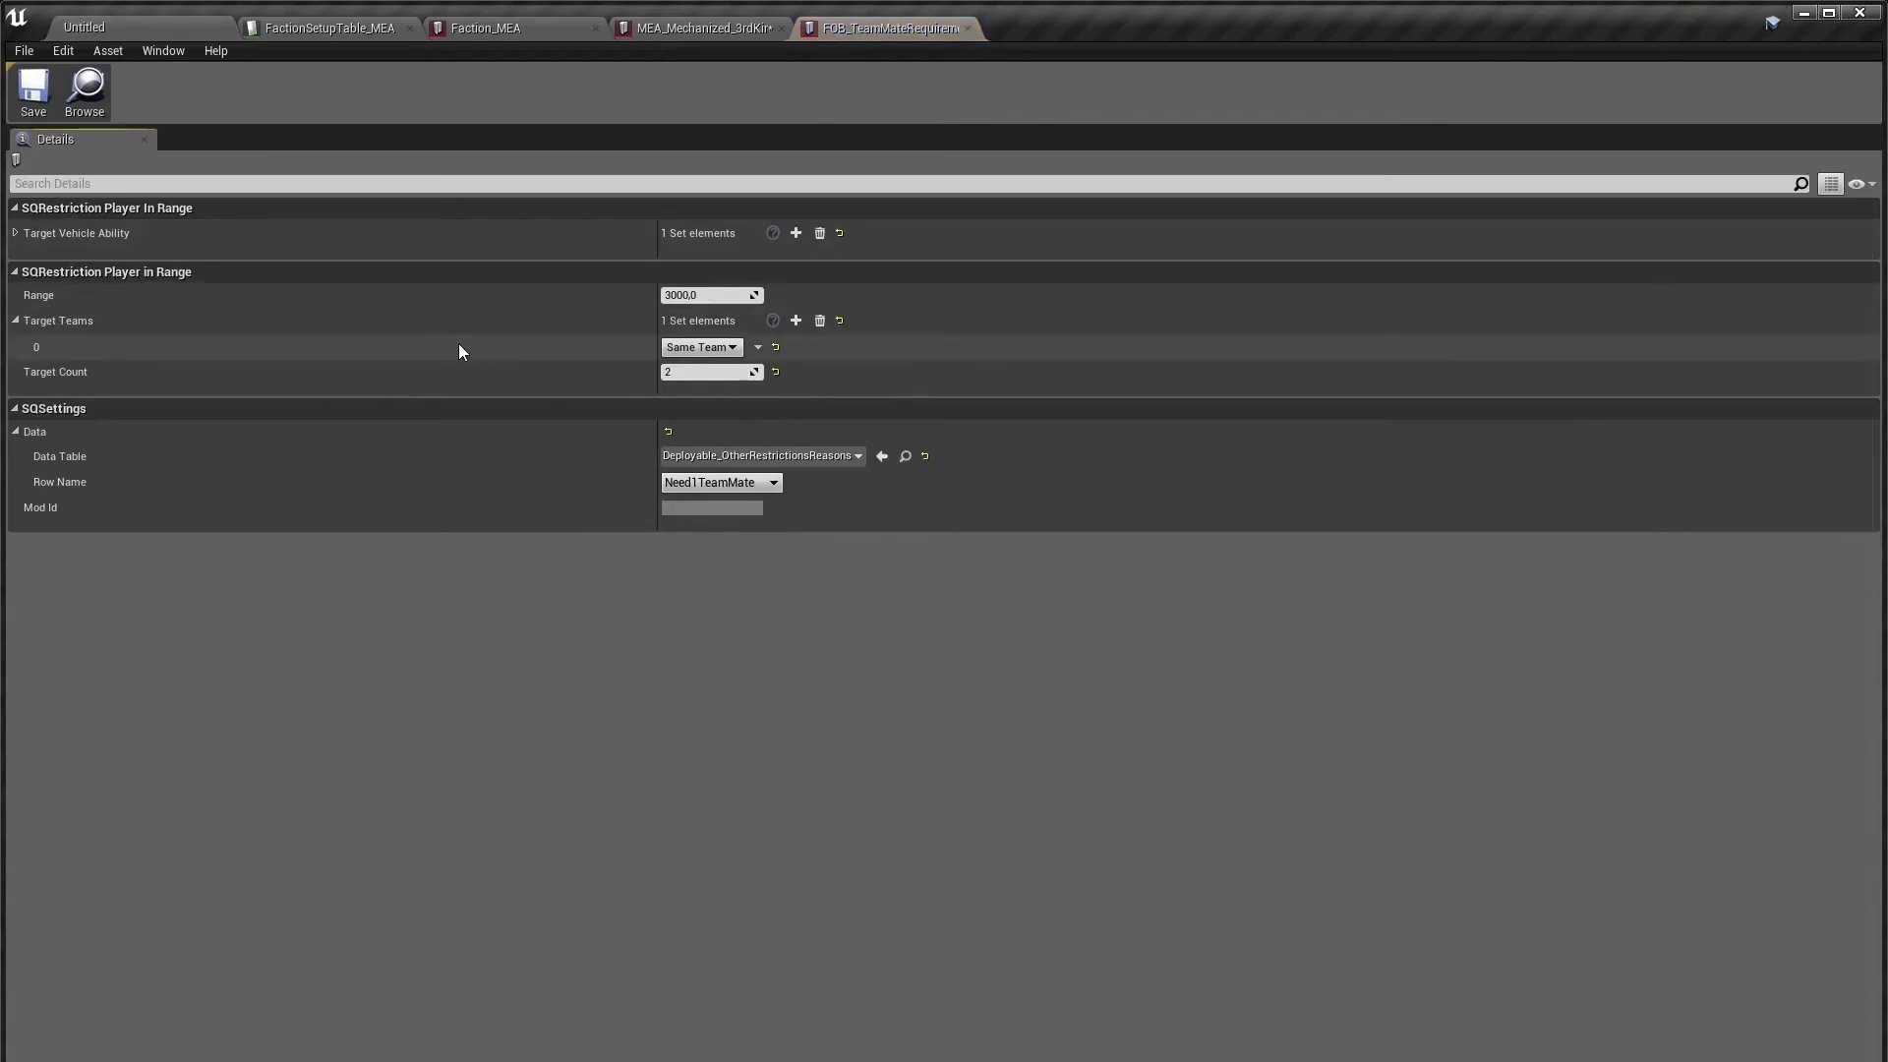
pyautogui.click(432, 237)
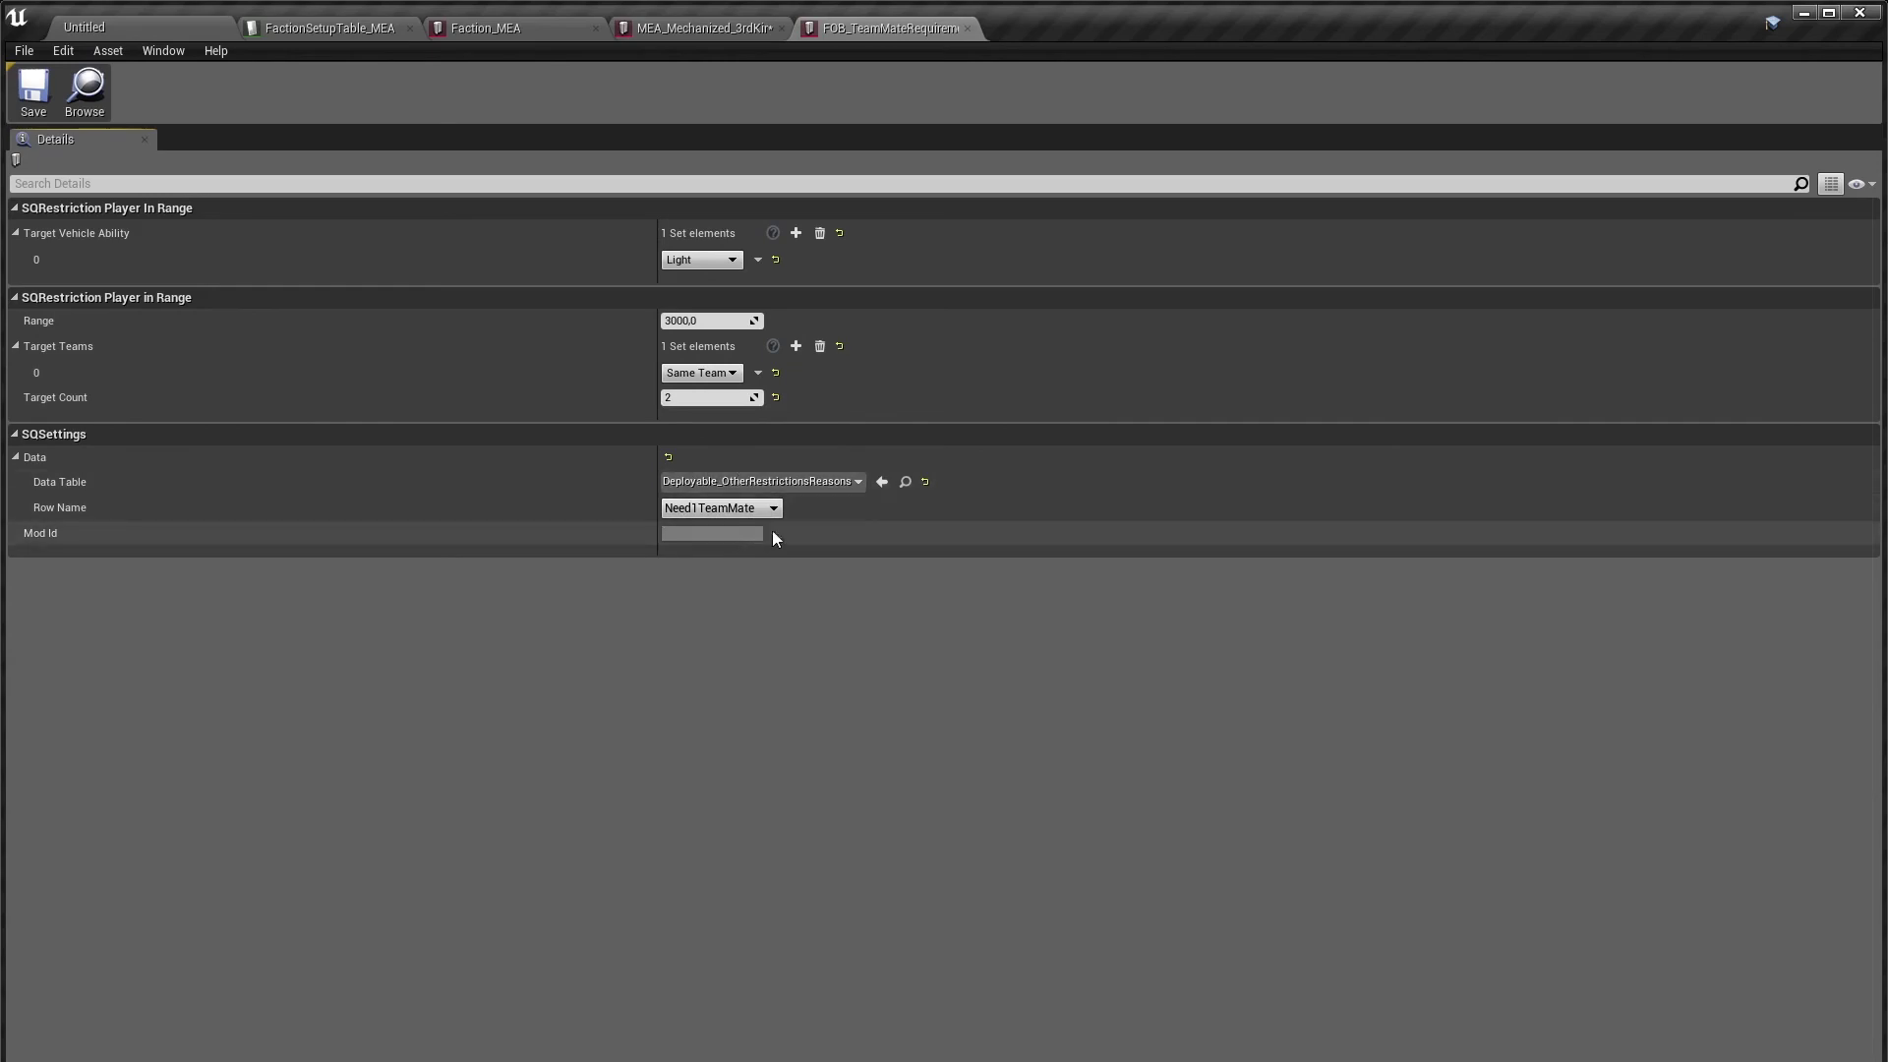
pyautogui.click(968, 27)
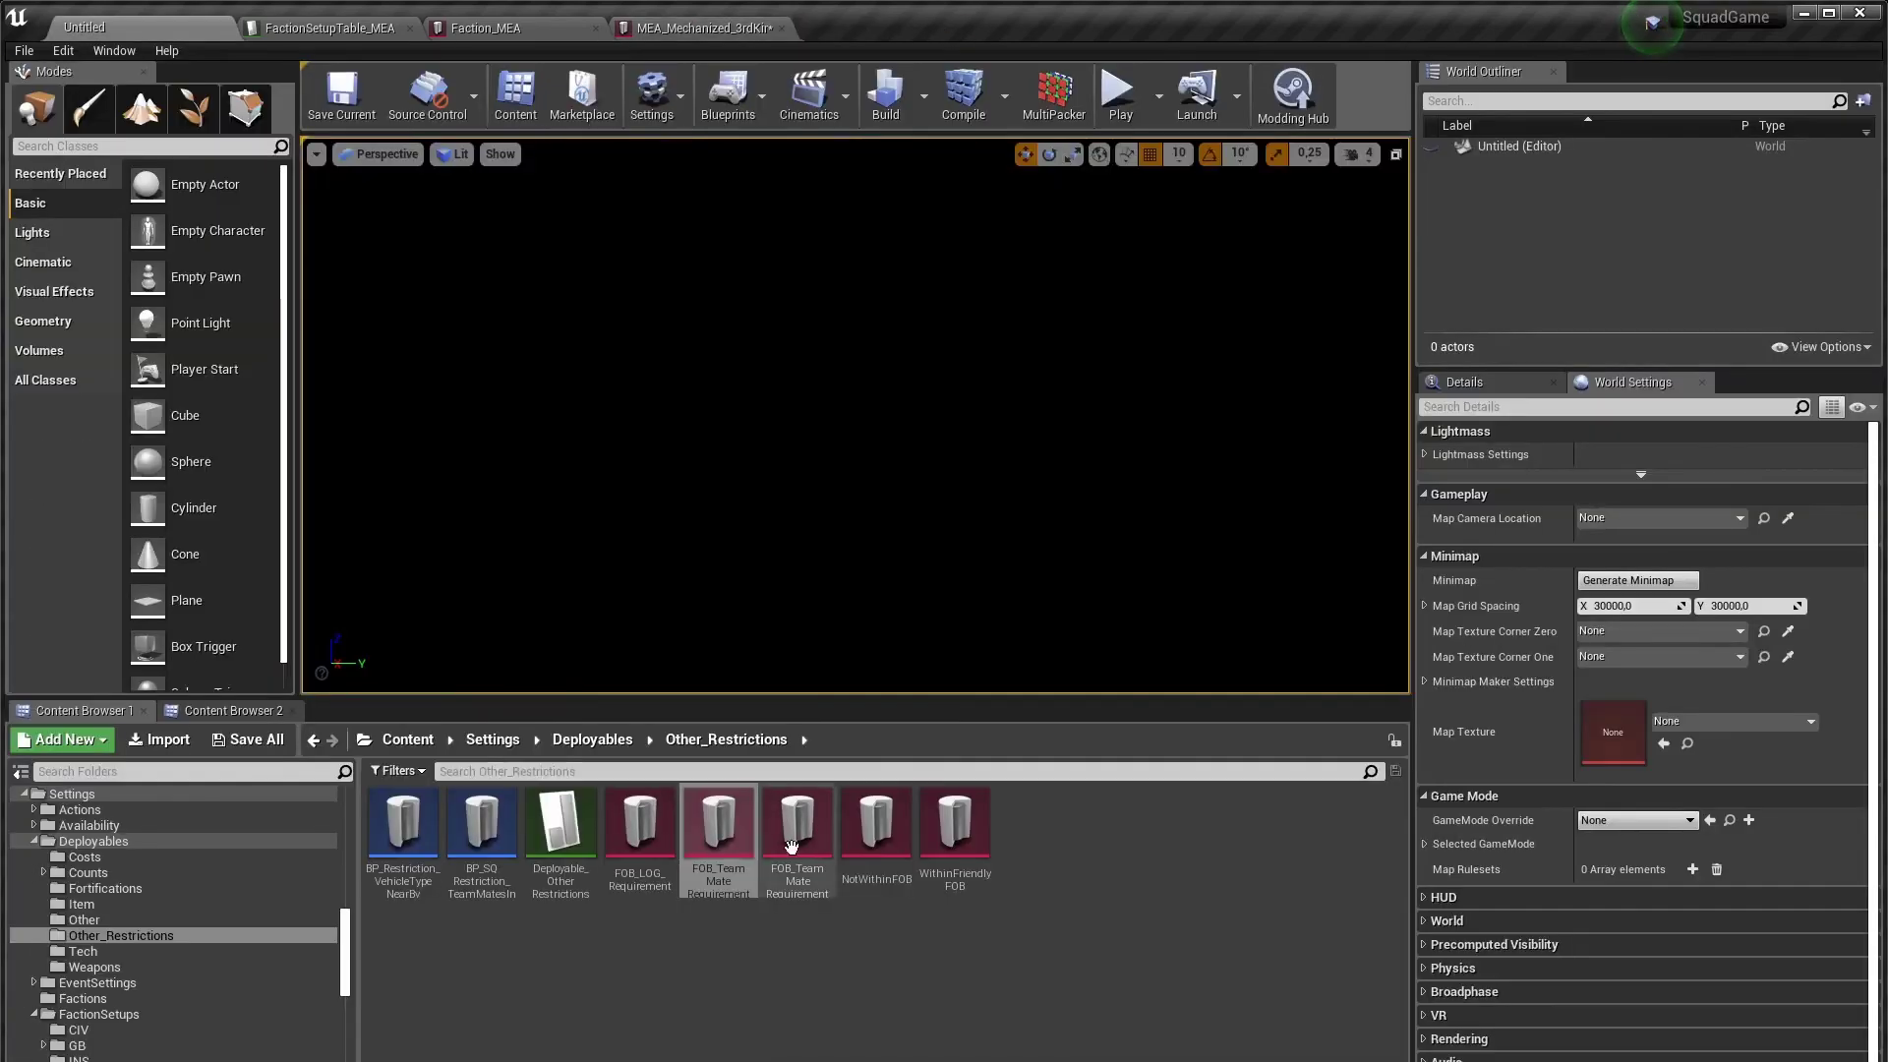
# Step: Review FOB_TeamMateRequirementCrewmen and its linked Deployable_OtherRestrictionsReasons data table, widening the Reason column, and close both
pyautogui.doubleClick(792, 846)
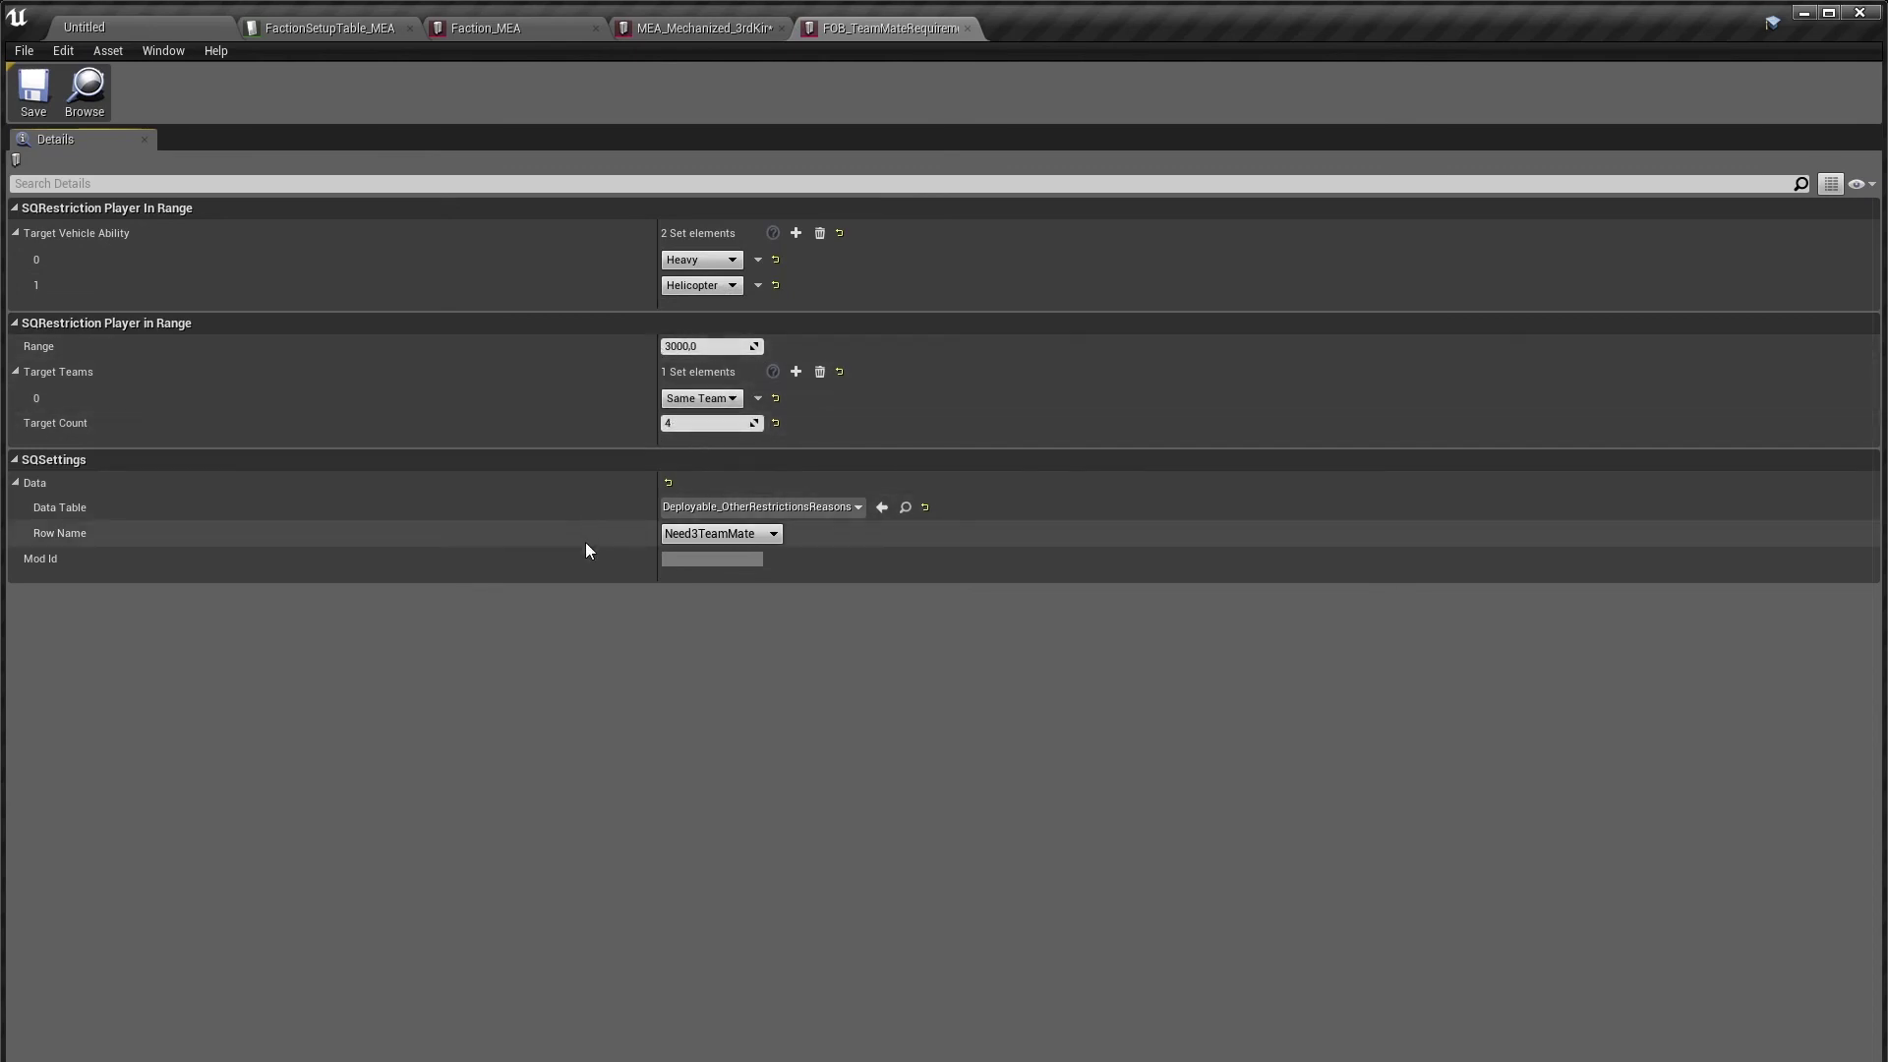
pyautogui.click(905, 507)
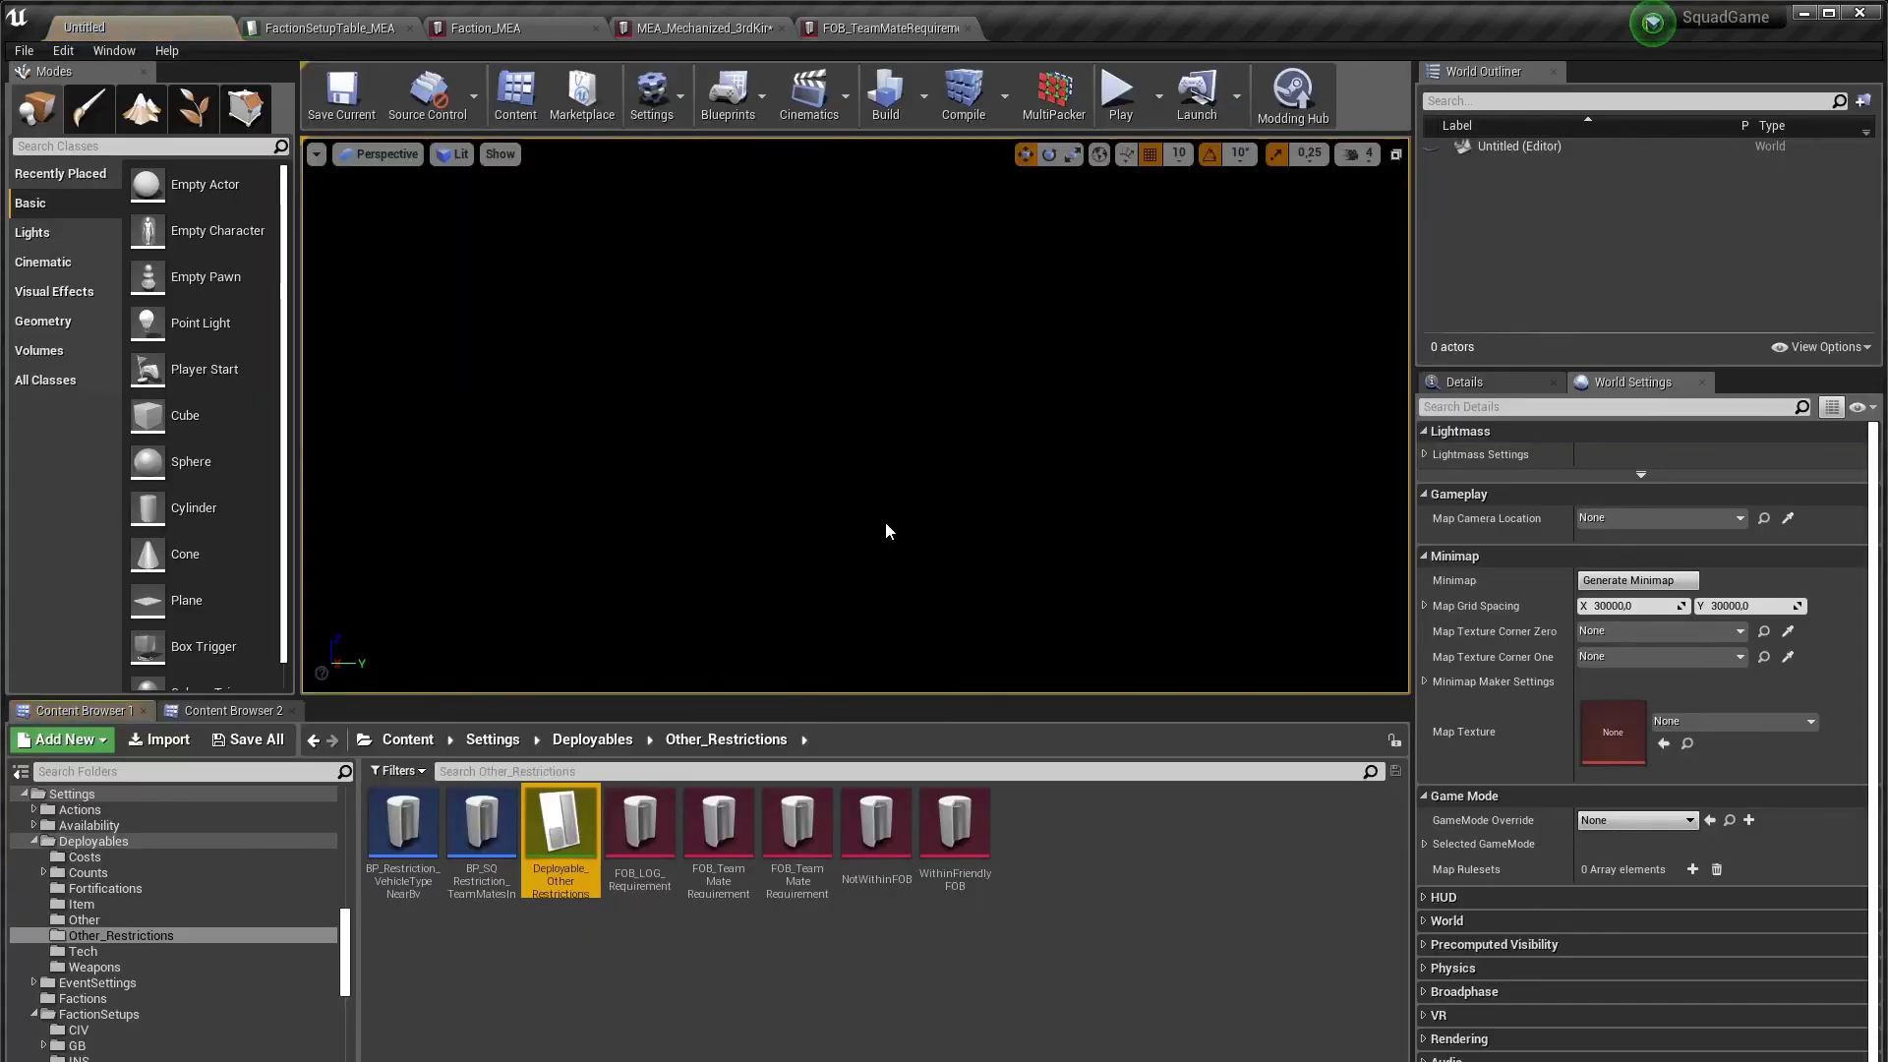
pyautogui.doubleClick(543, 824)
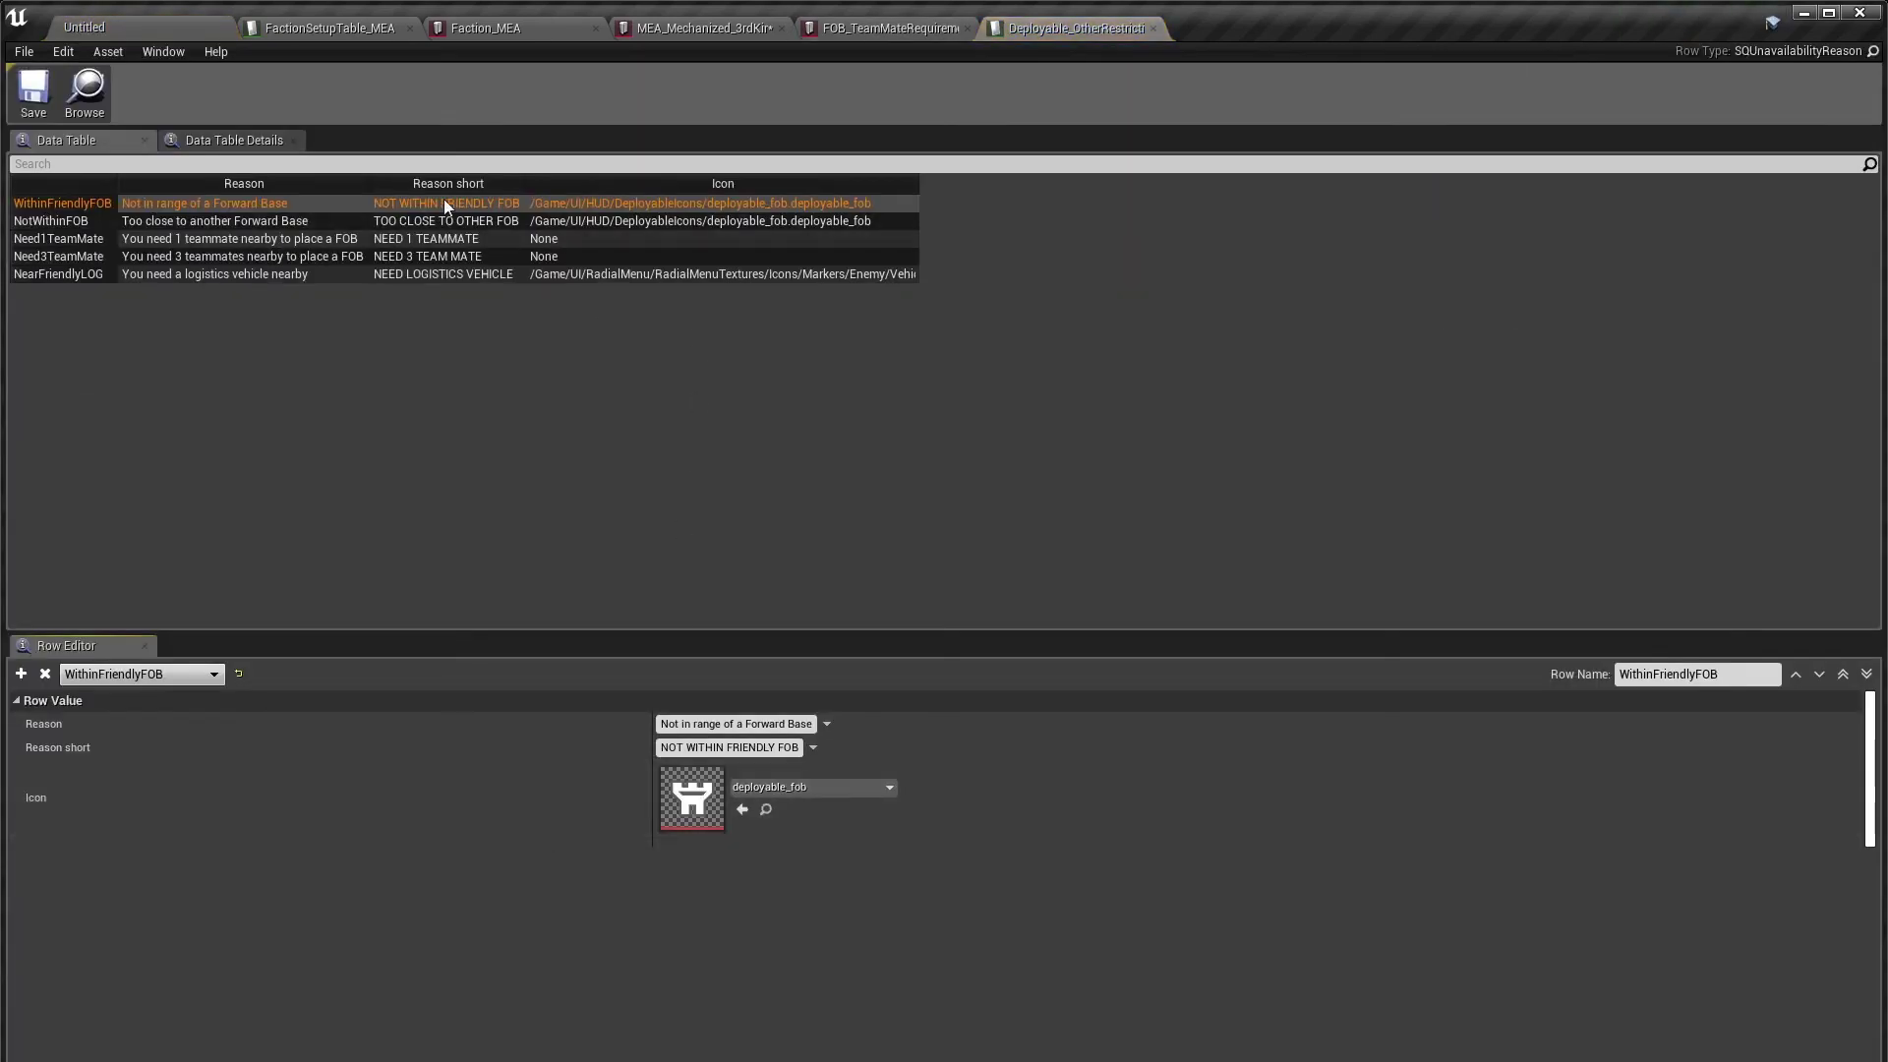
pyautogui.moveTo(372, 184); pyautogui.dragTo(473, 184)
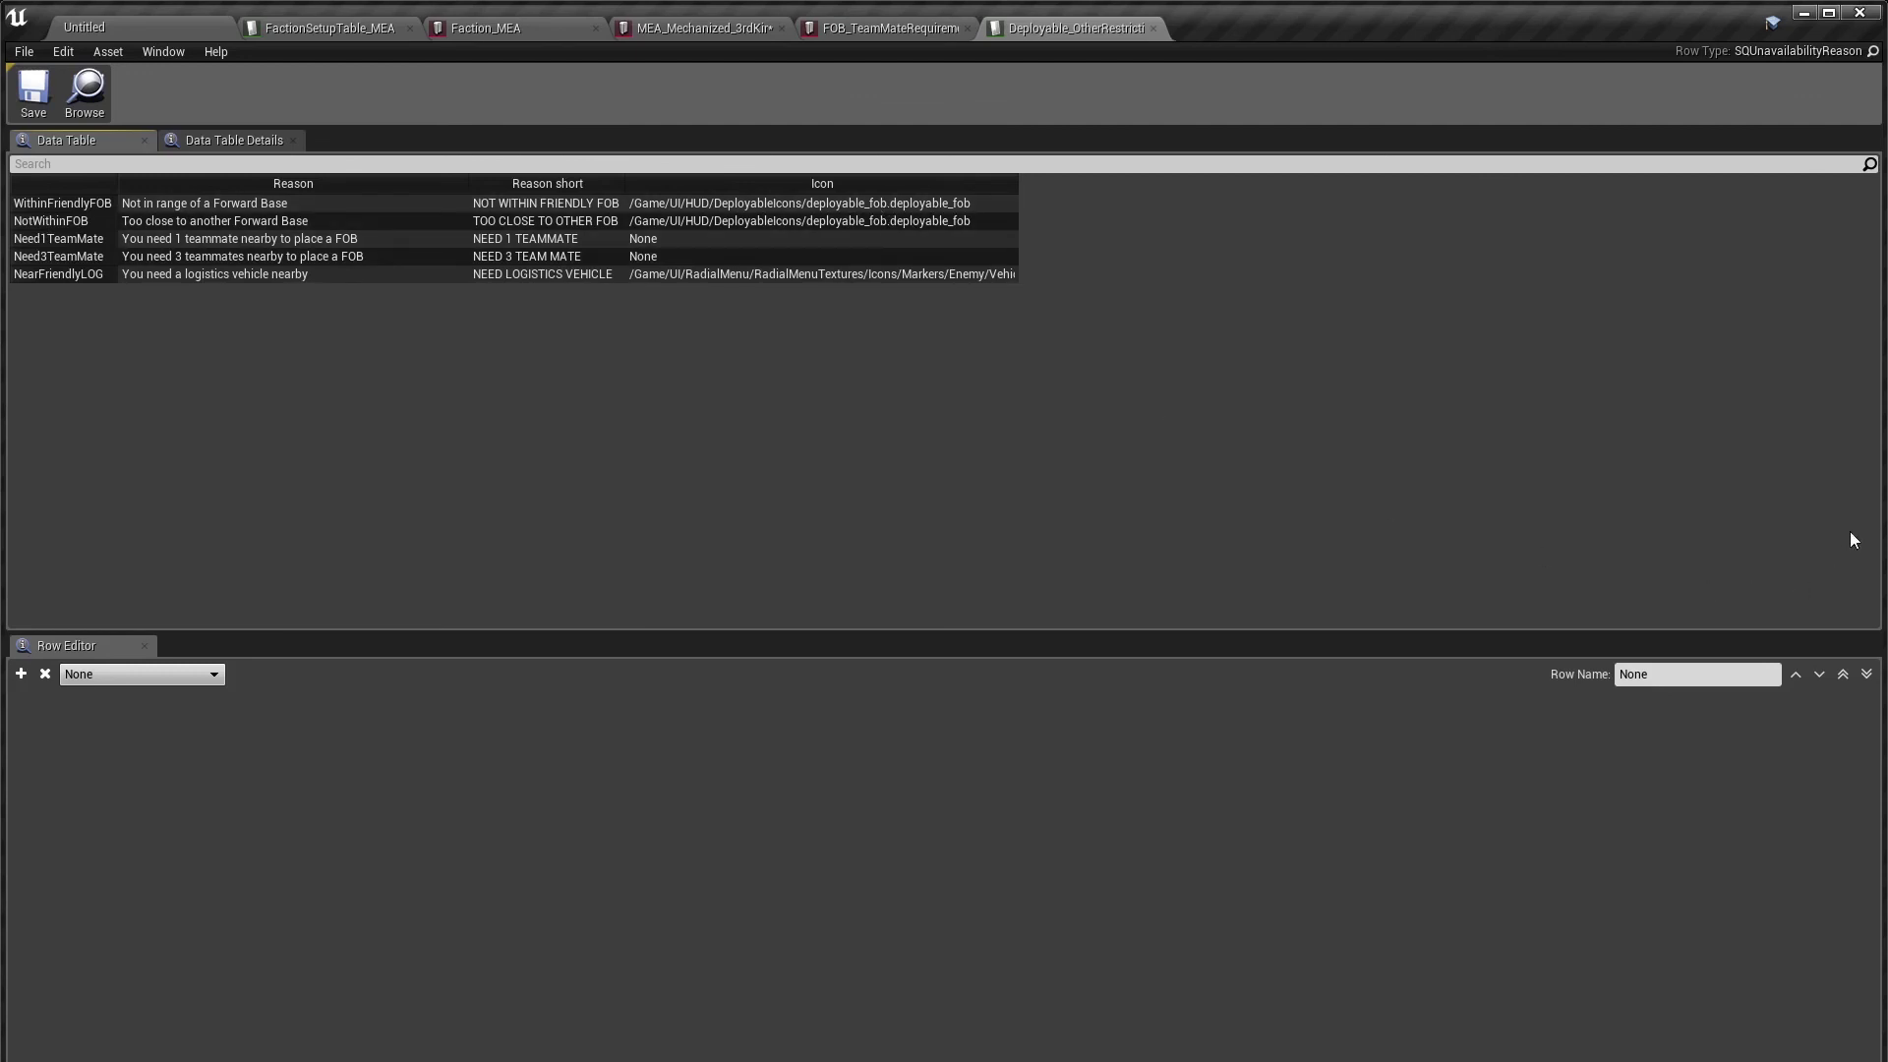
pyautogui.click(1153, 27)
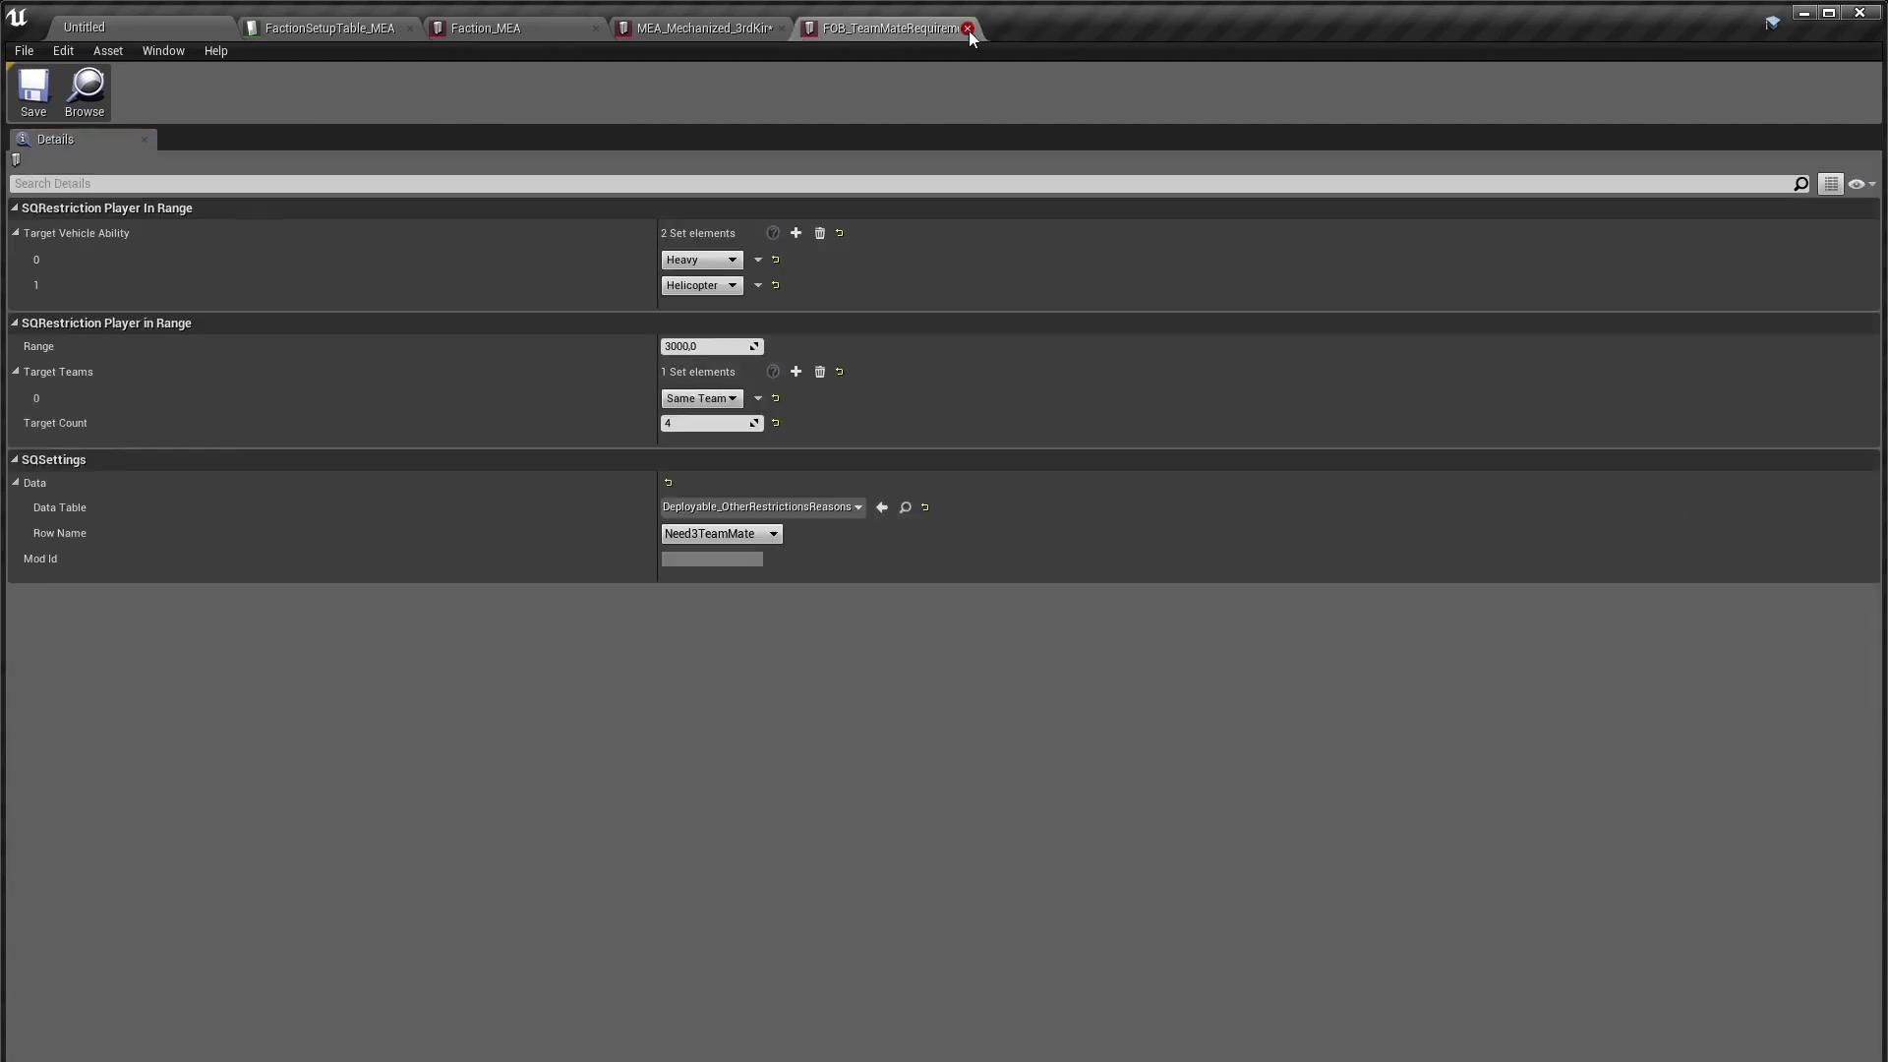
pyautogui.click(967, 28)
# Step: Examine Vehicles entry 1 and locate its AlwaysPerTeam_04 limited count among the Count assets, enlarging the asset view
pyautogui.scroll(-3, 305, 725)
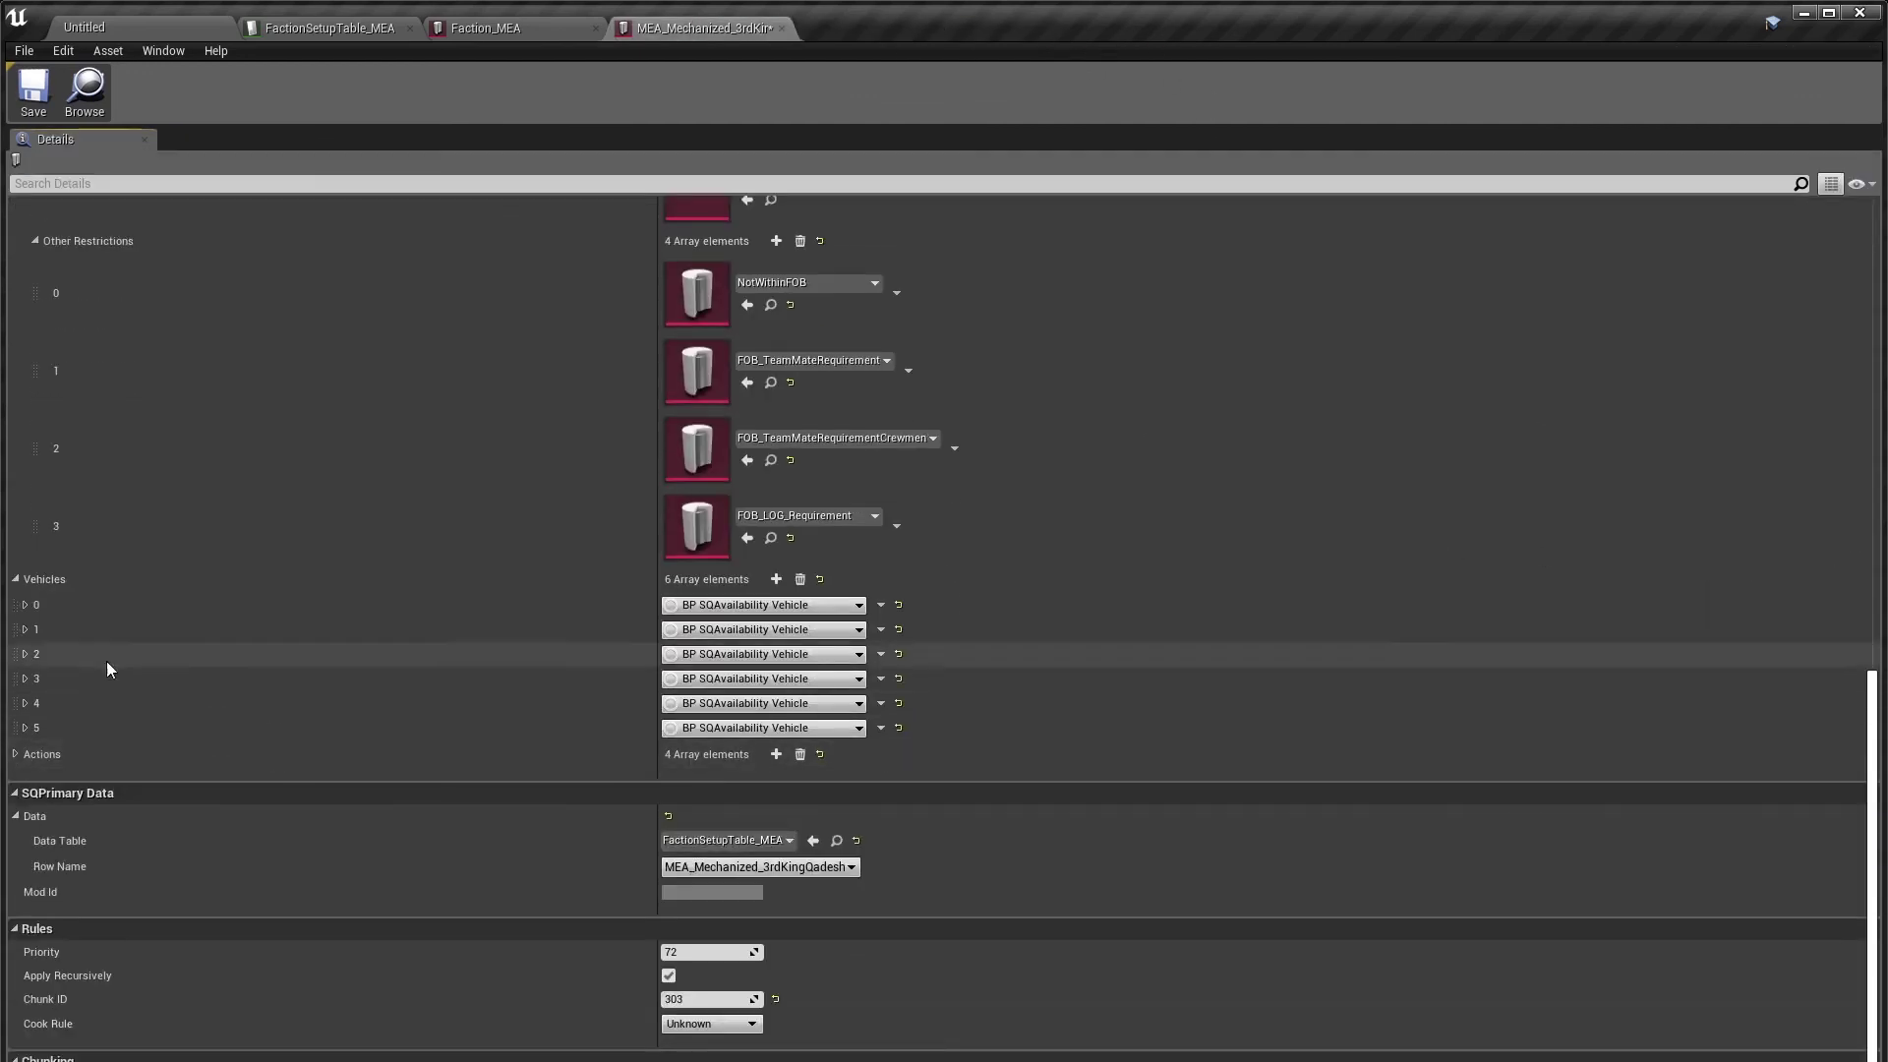
pyautogui.click(27, 627)
pyautogui.scroll(-3, 498, 688)
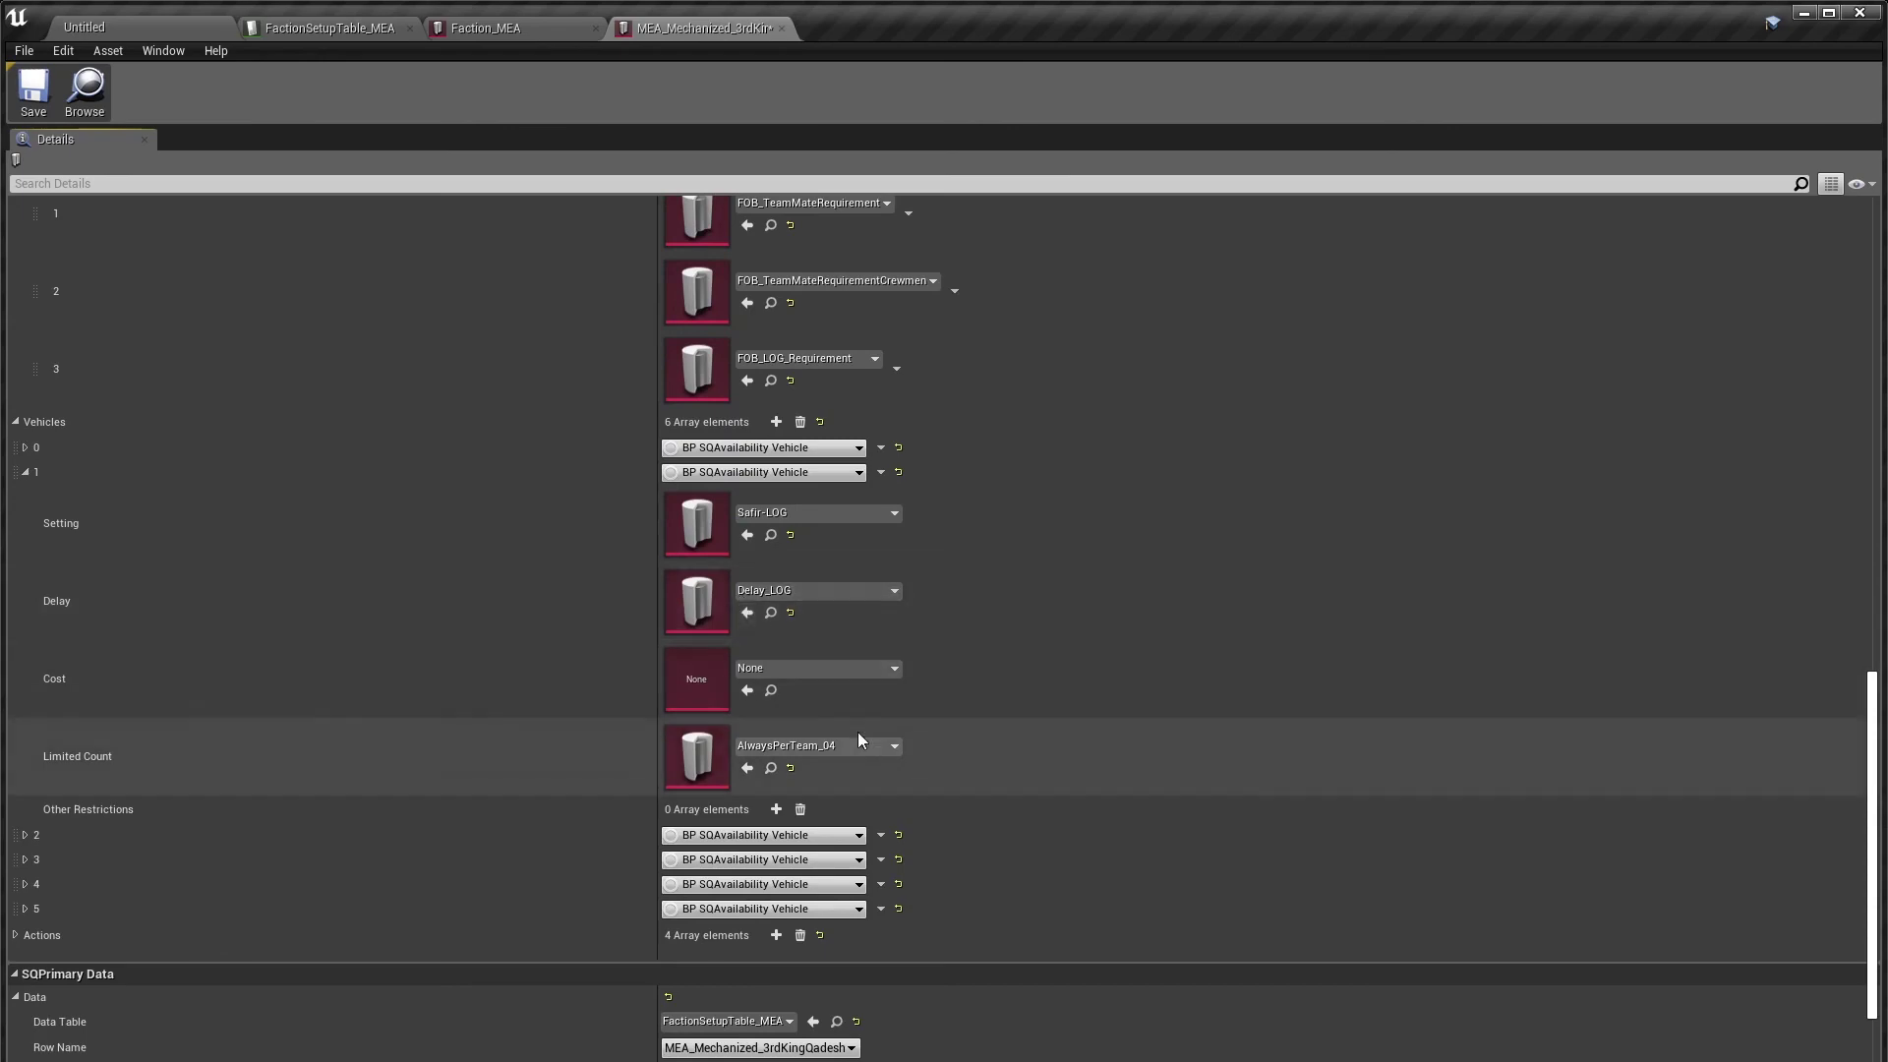
pyautogui.click(771, 769)
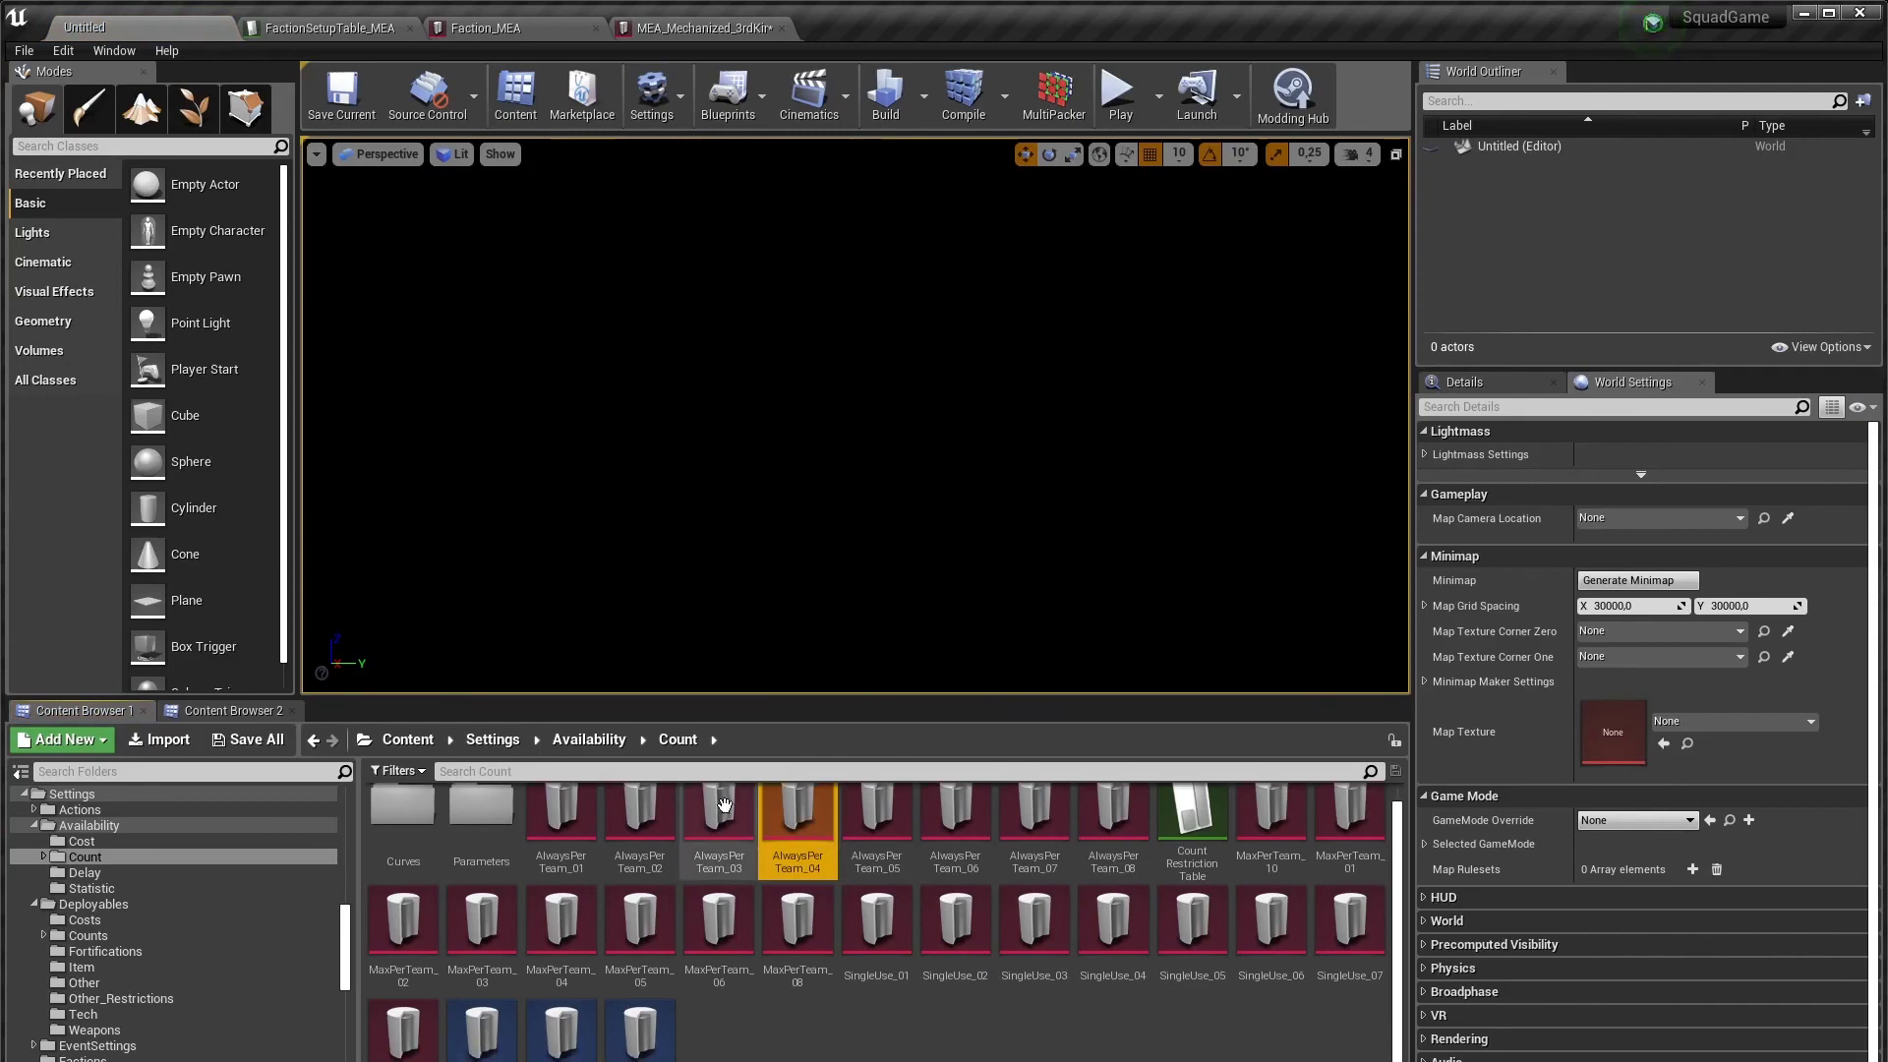
pyautogui.moveTo(590, 698); pyautogui.dragTo(586, 492)
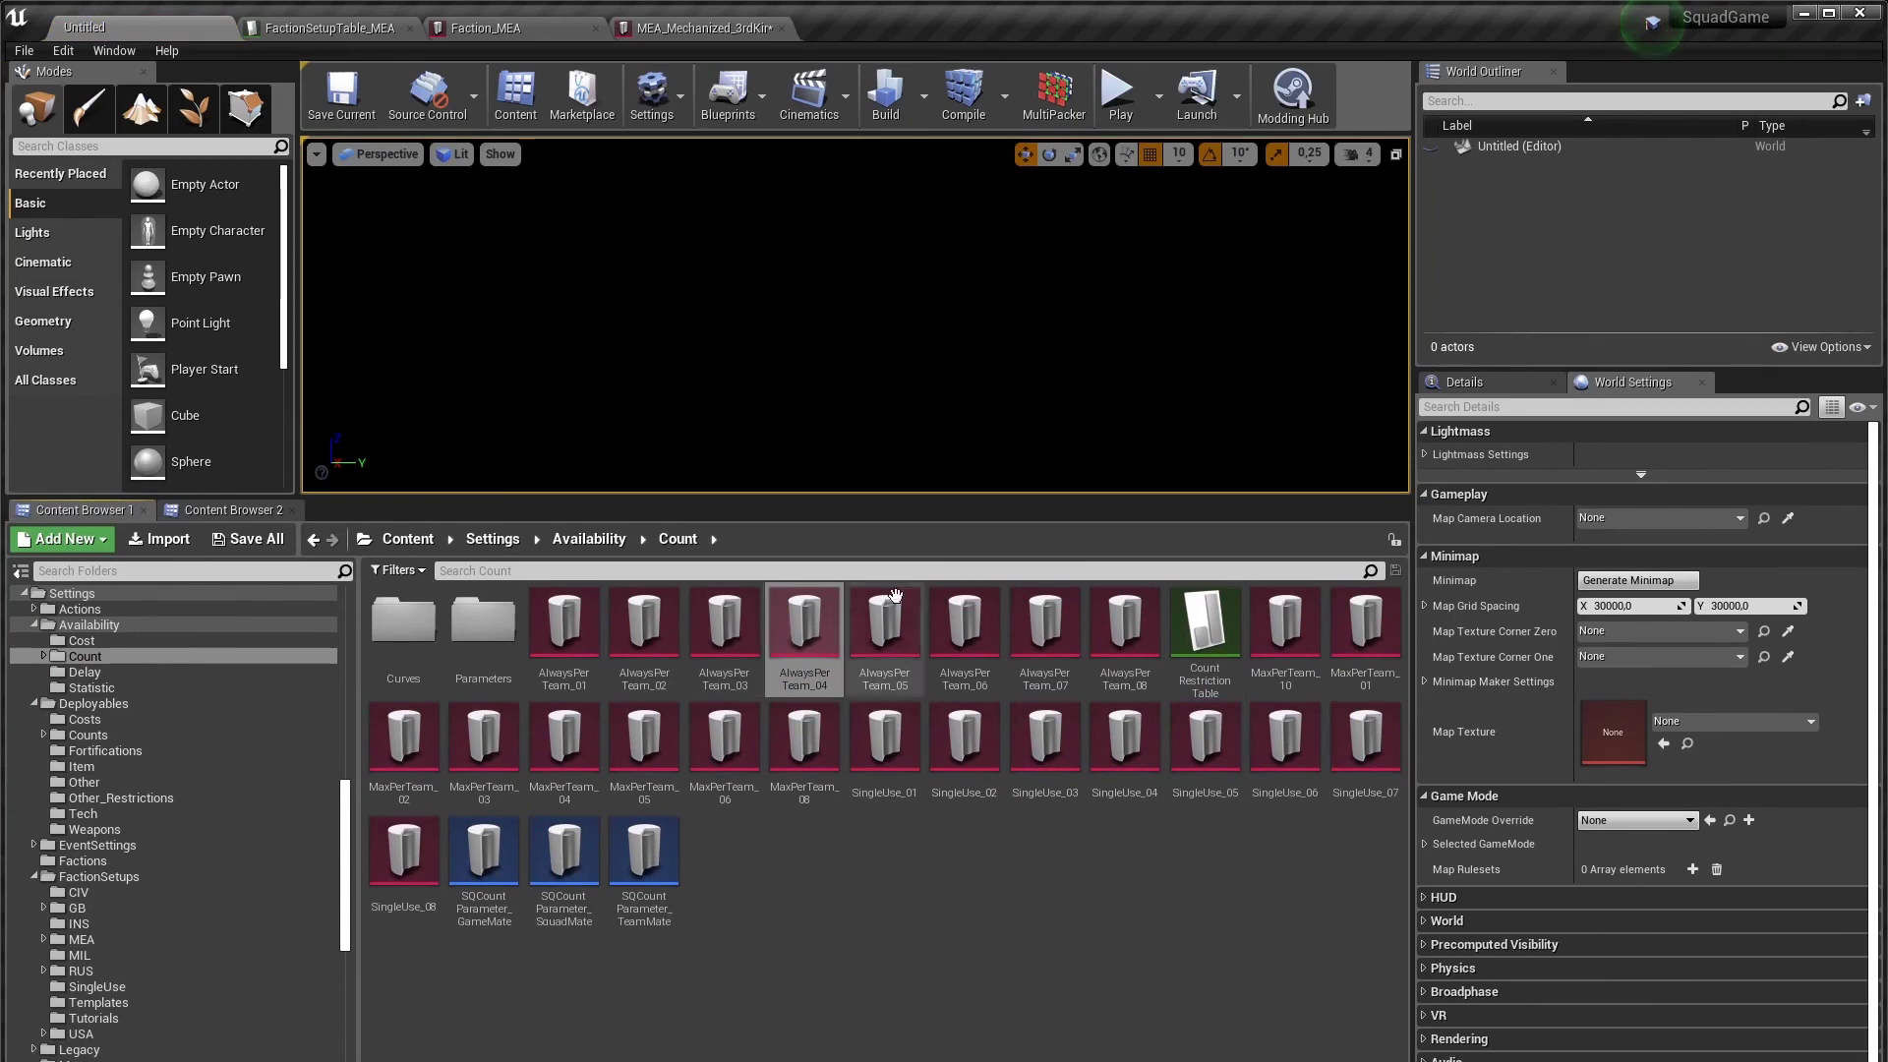
# Step: Open the MaxPerTeam_10 count restriction, examine its Parameters array, close it, and return to the faction setup's Vehicles and Actions entries
pyautogui.doubleClick(1303, 639)
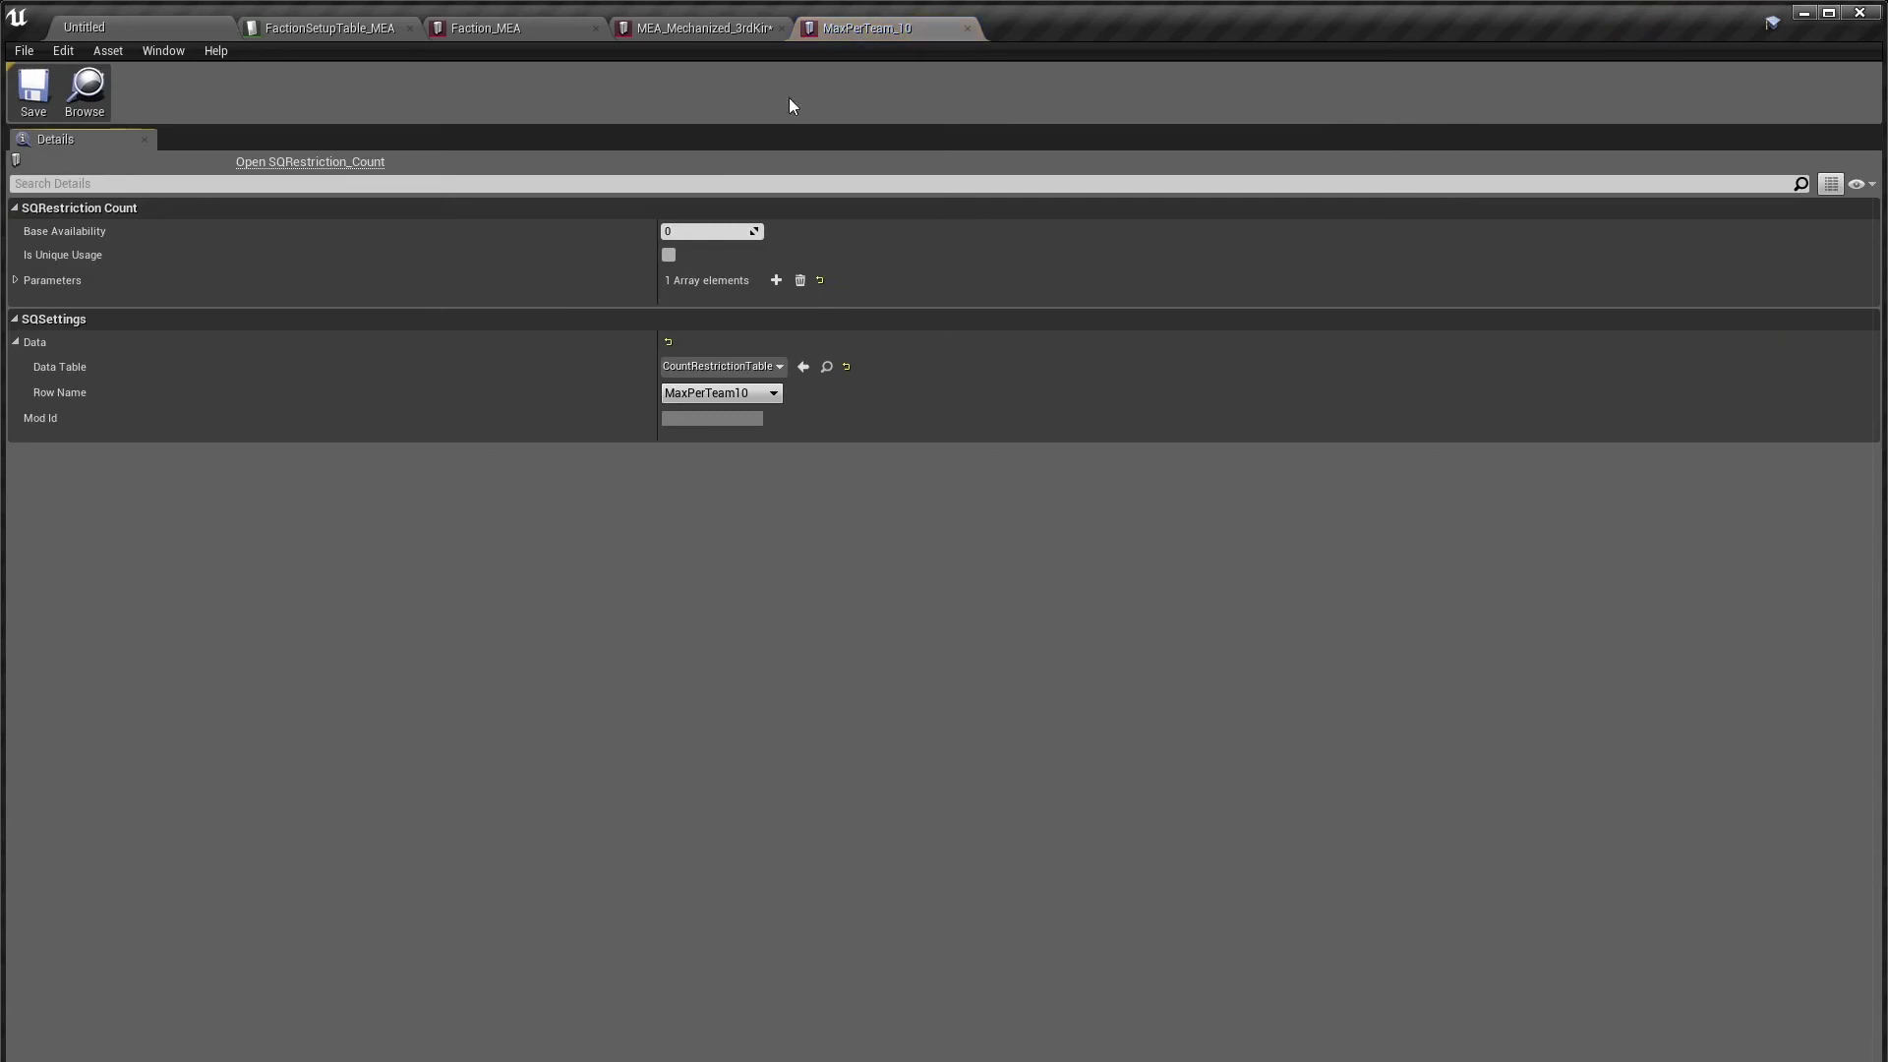
pyautogui.click(15, 280)
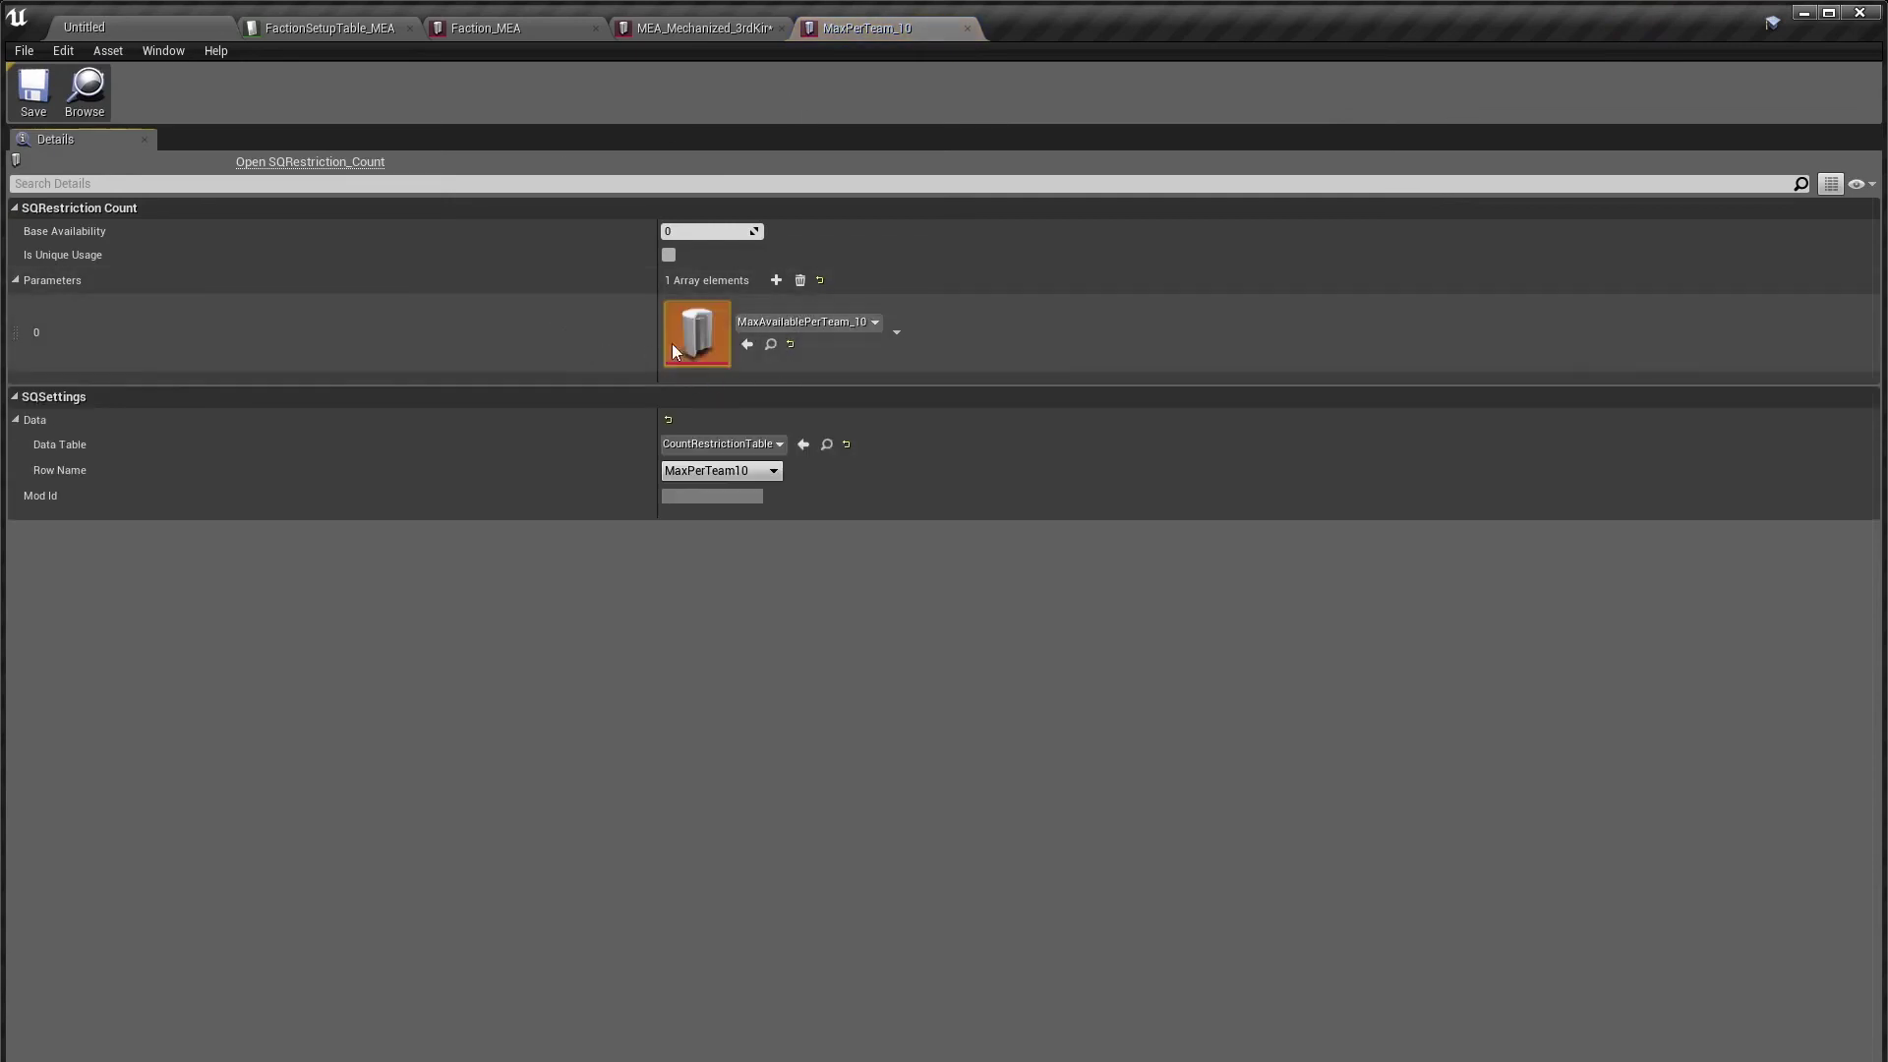
pyautogui.click(969, 28)
pyautogui.scroll(-3, 611, 641)
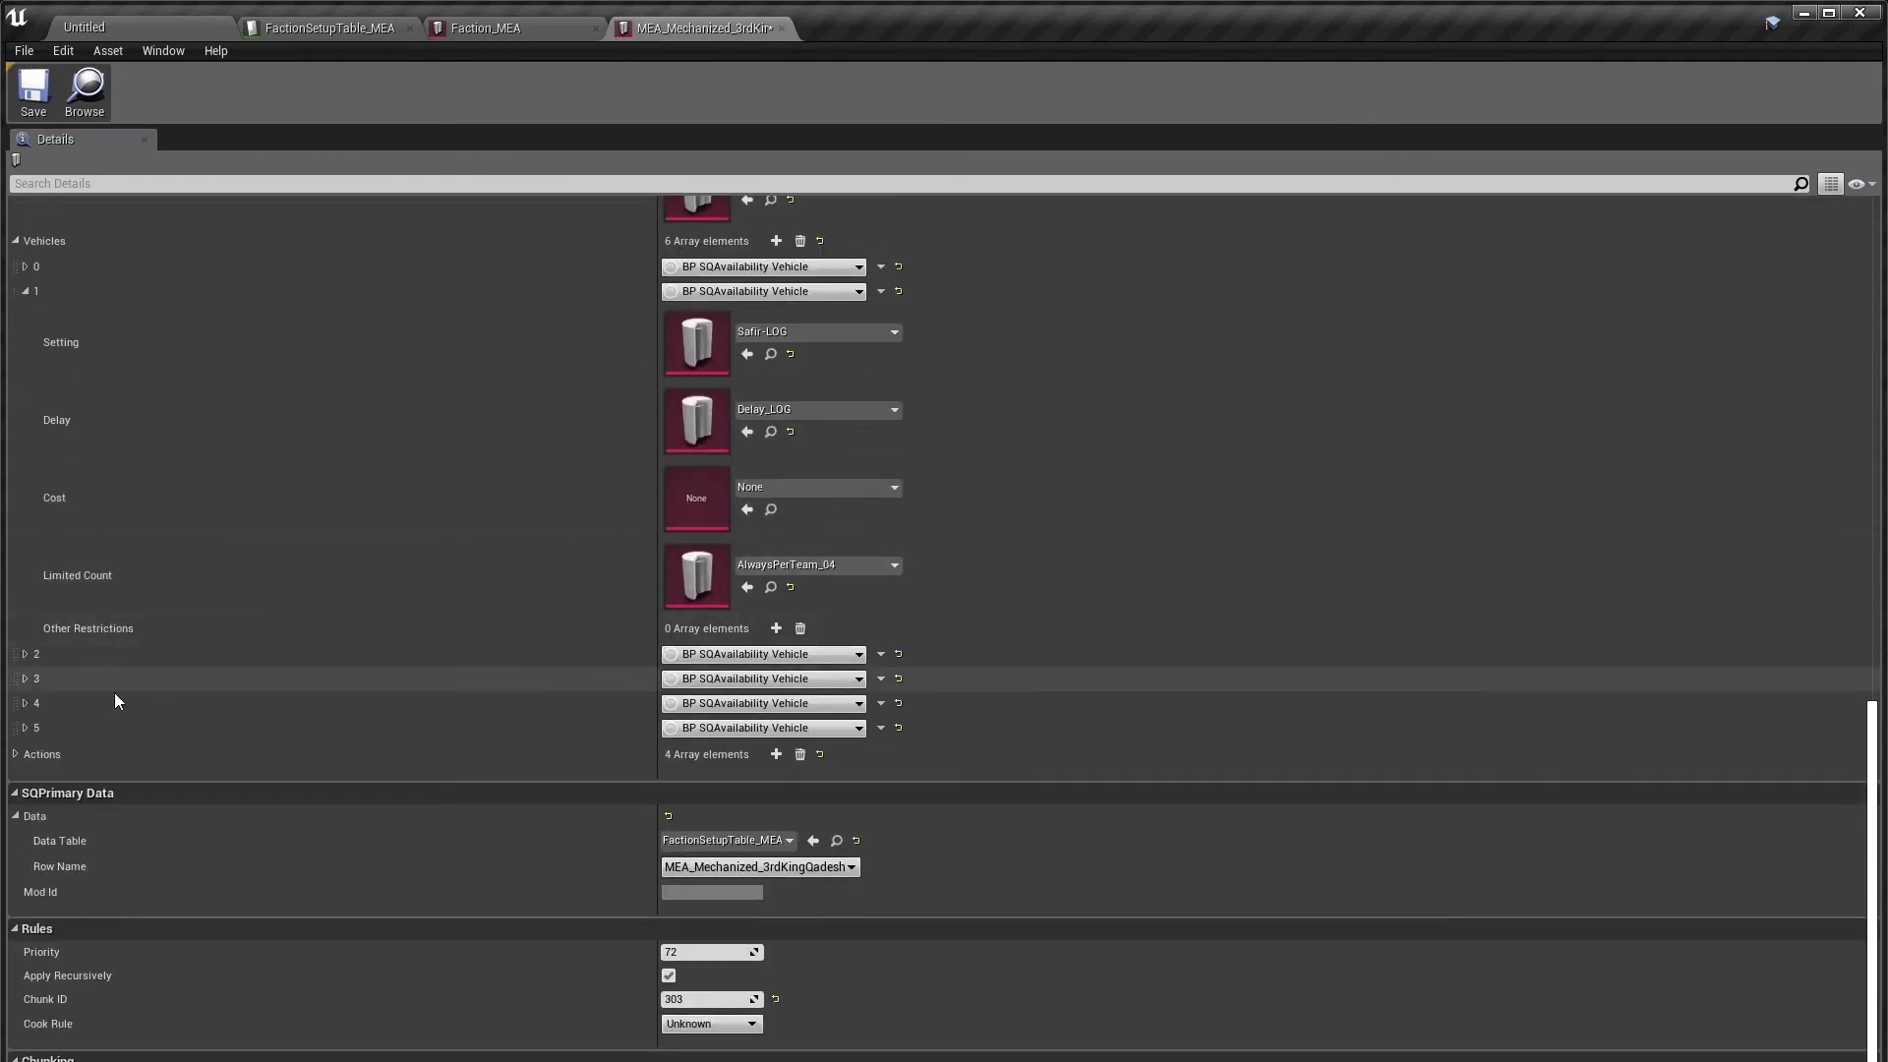
pyautogui.click(783, 29)
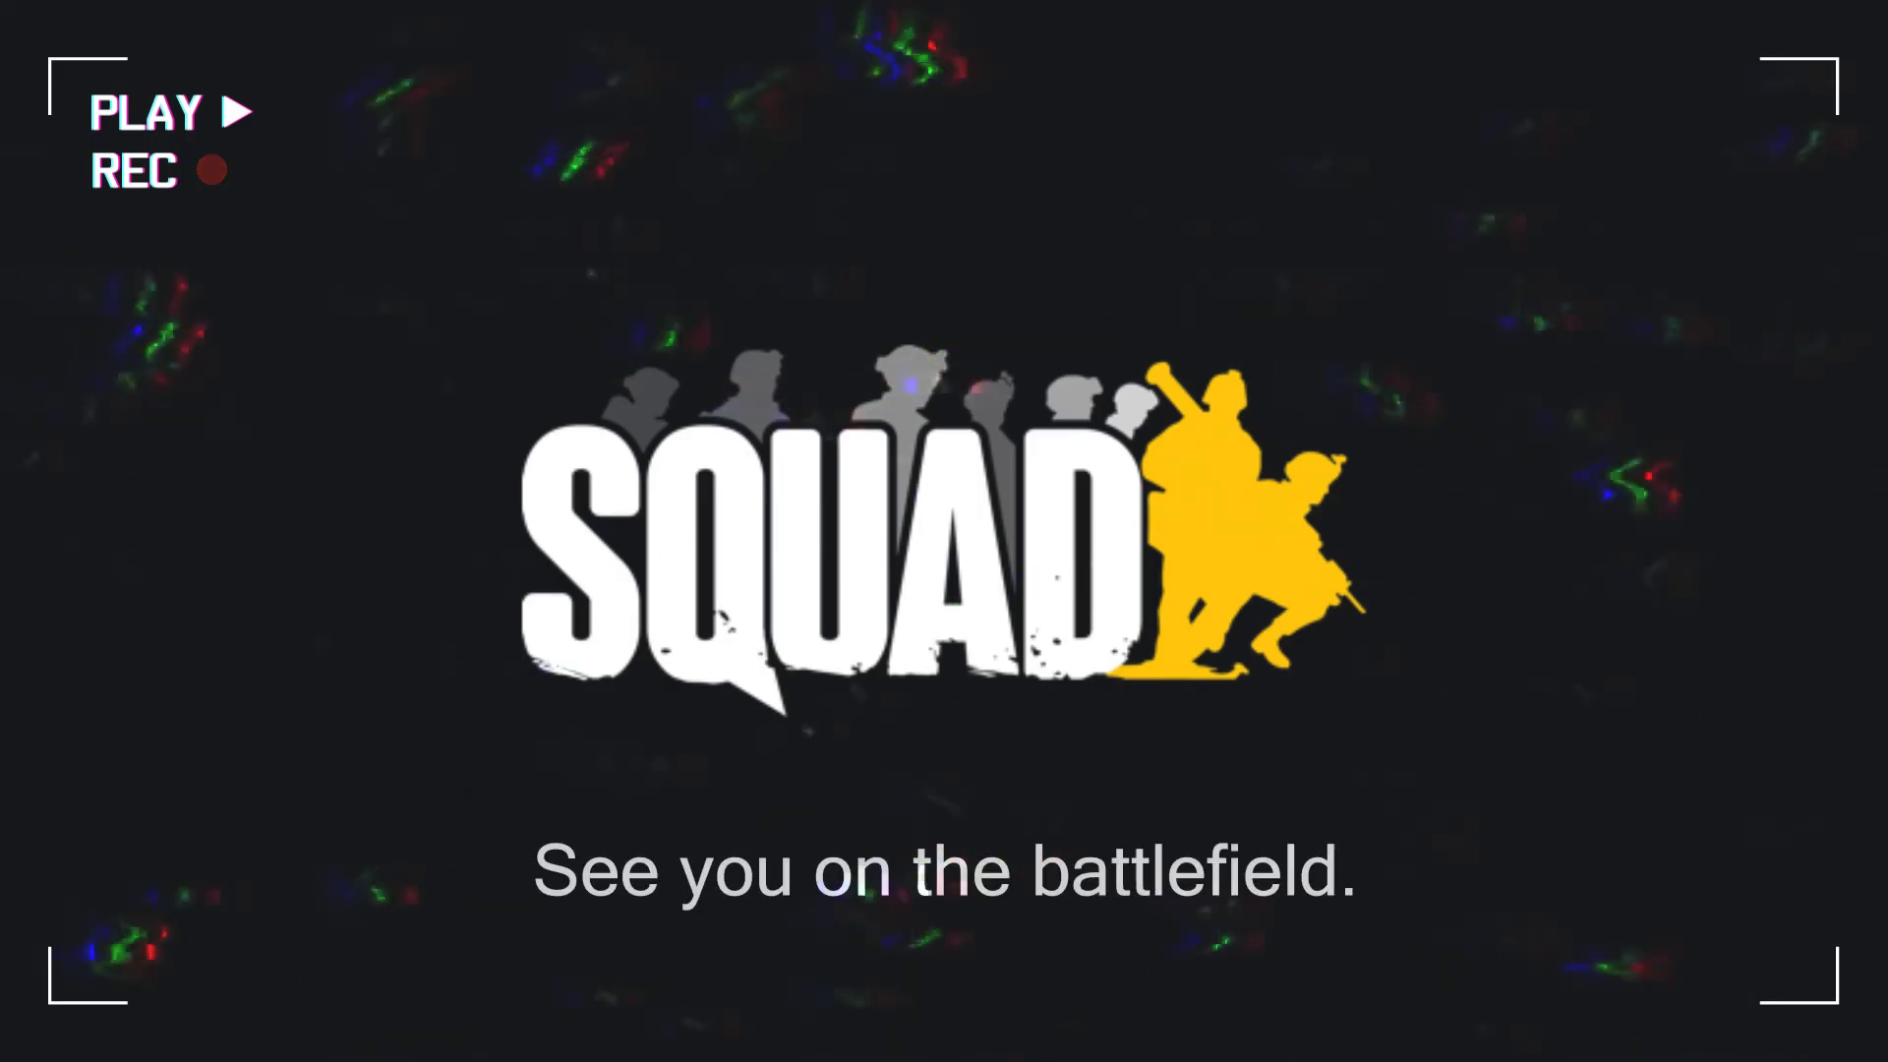